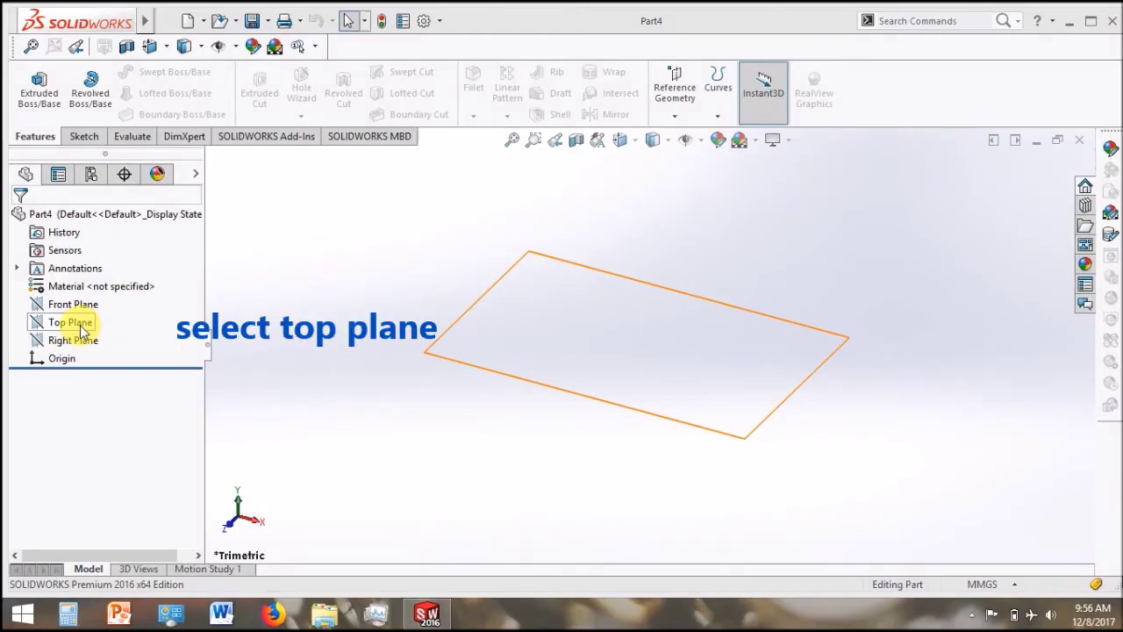
# Create Plane1 offset 60 mm from the Top Plane, then clear the selection
pyautogui.click(74, 325)
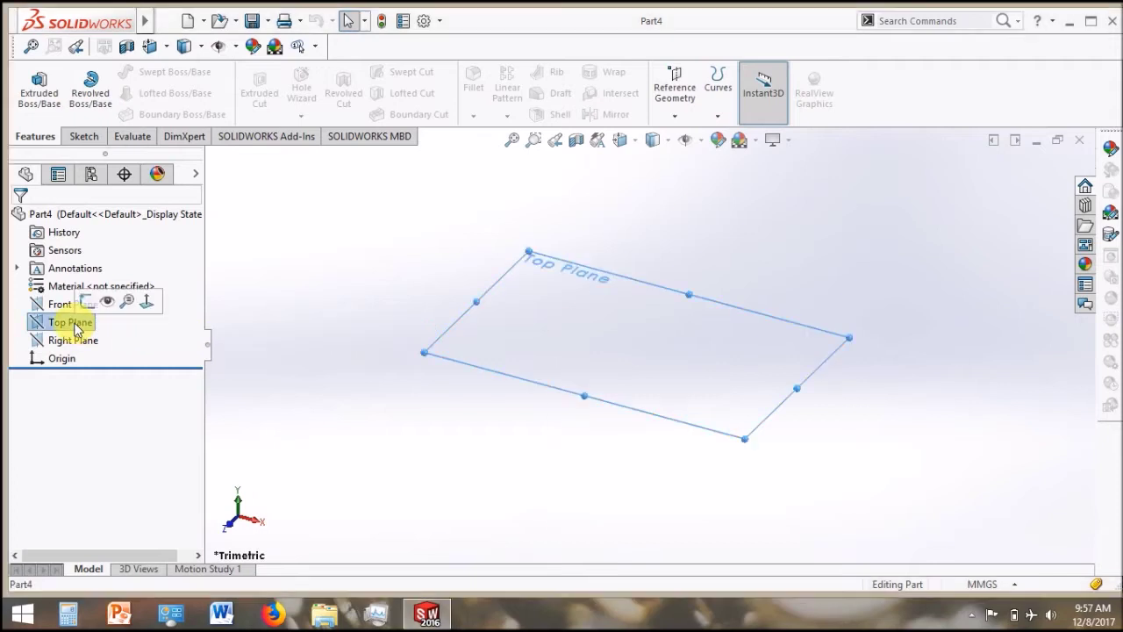
pyautogui.click(674, 117)
pyautogui.click(674, 137)
pyautogui.write('60')
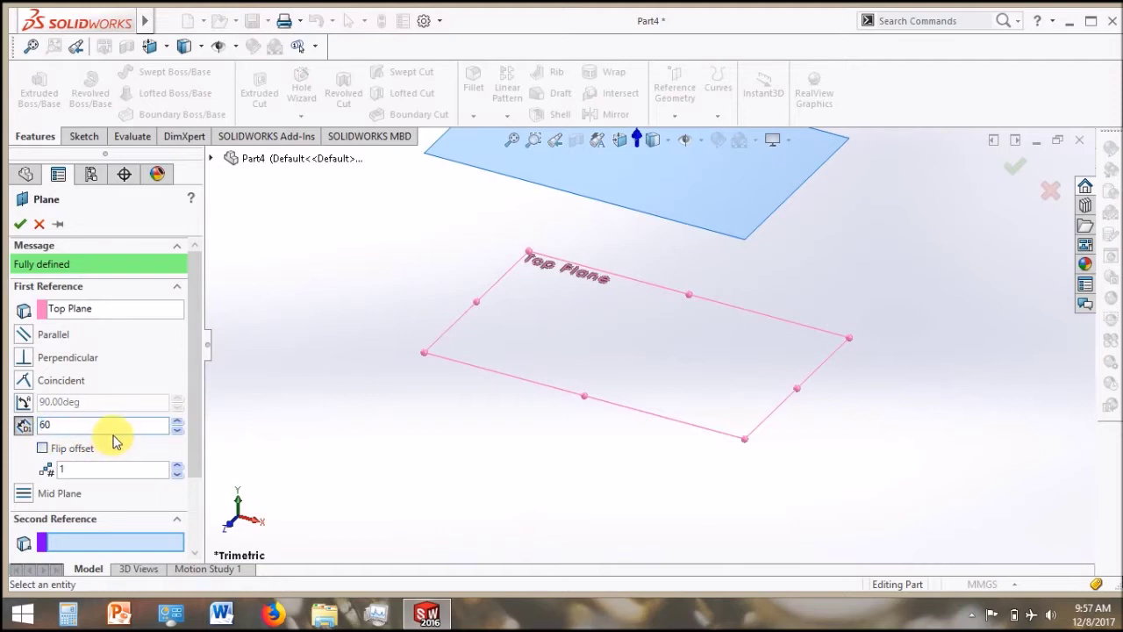
pyautogui.click(20, 225)
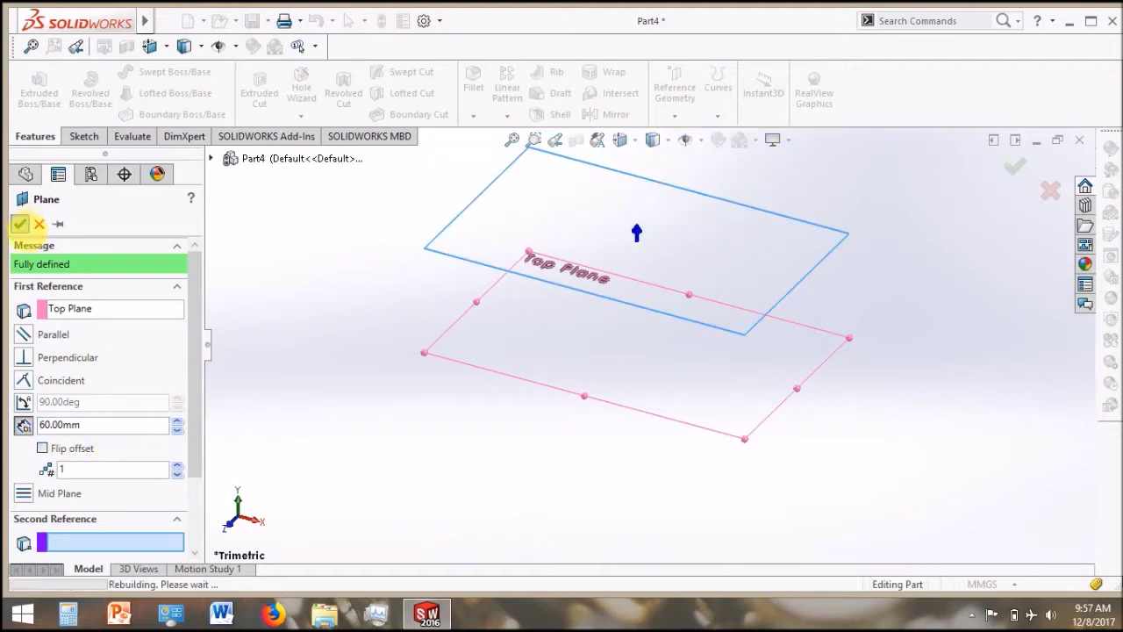
pyautogui.click(351, 231)
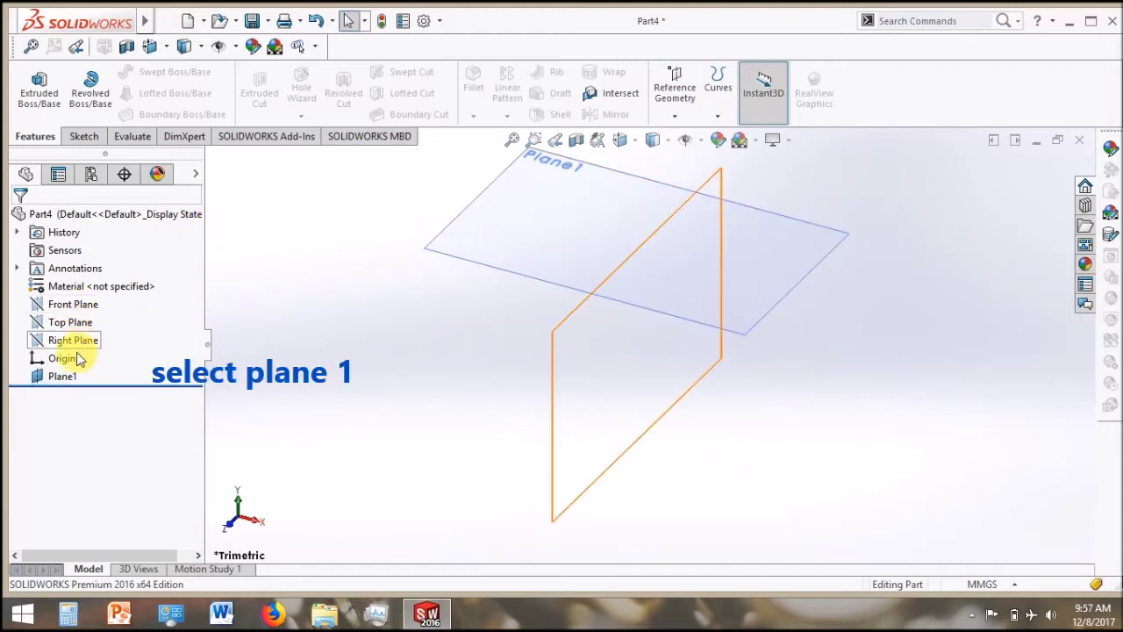
# Create Plane2 offset 115 mm from Plane1
pyautogui.click(66, 380)
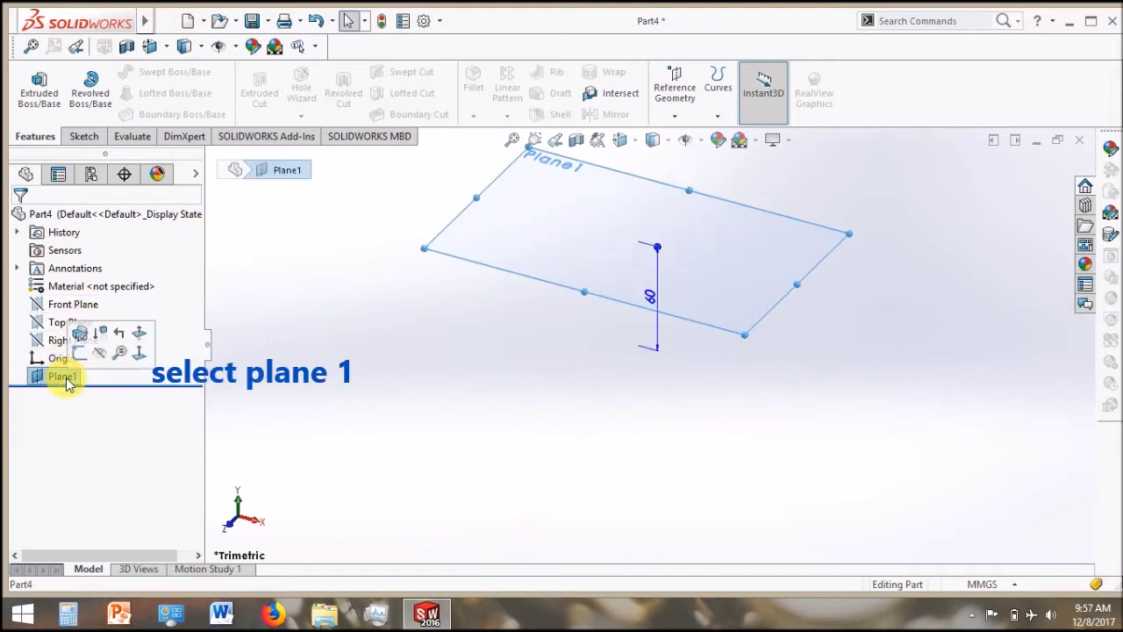
pyautogui.click(674, 112)
pyautogui.click(683, 137)
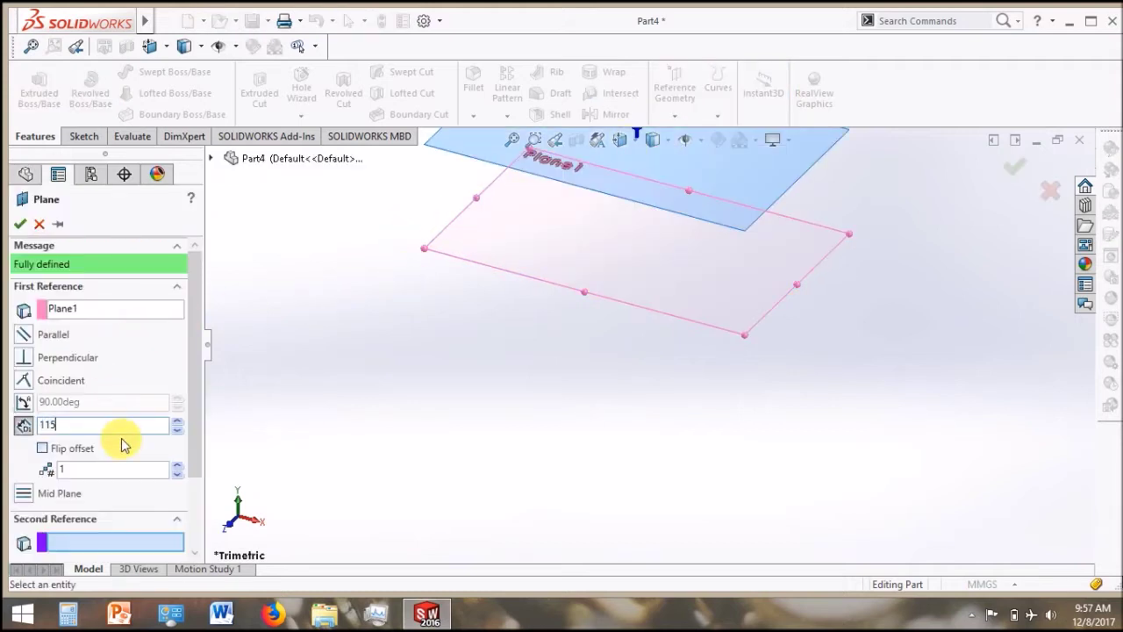
pyautogui.click(22, 225)
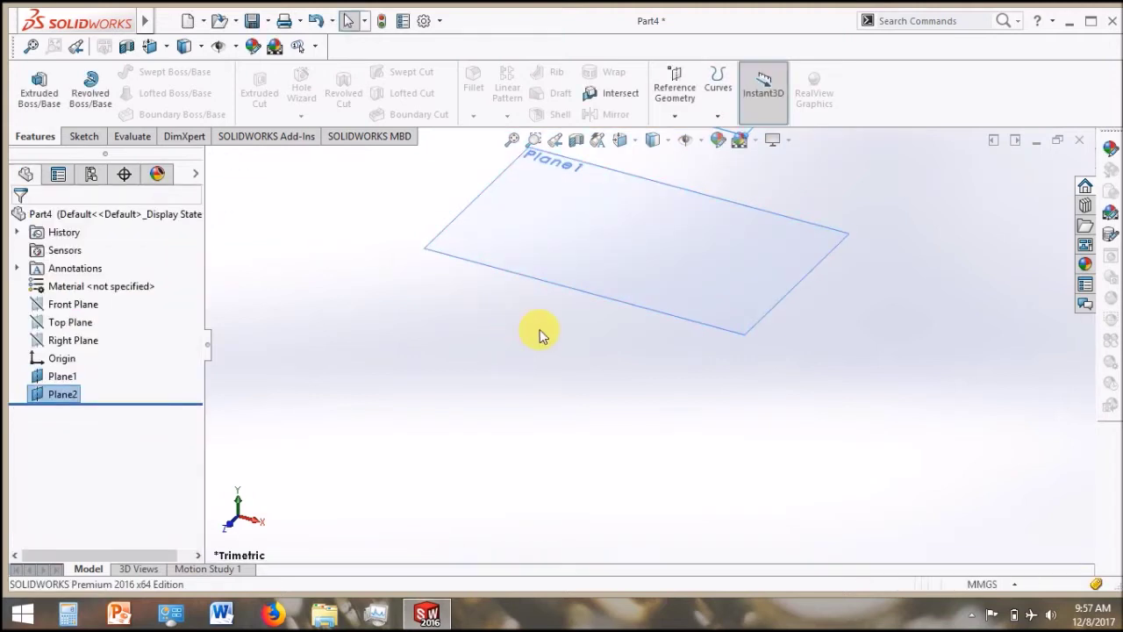
# Start a new sketch on Plane1
pyautogui.scroll(2, 534, 298)
pyautogui.scroll(2, 662, 341)
pyautogui.scroll(1, 647, 396)
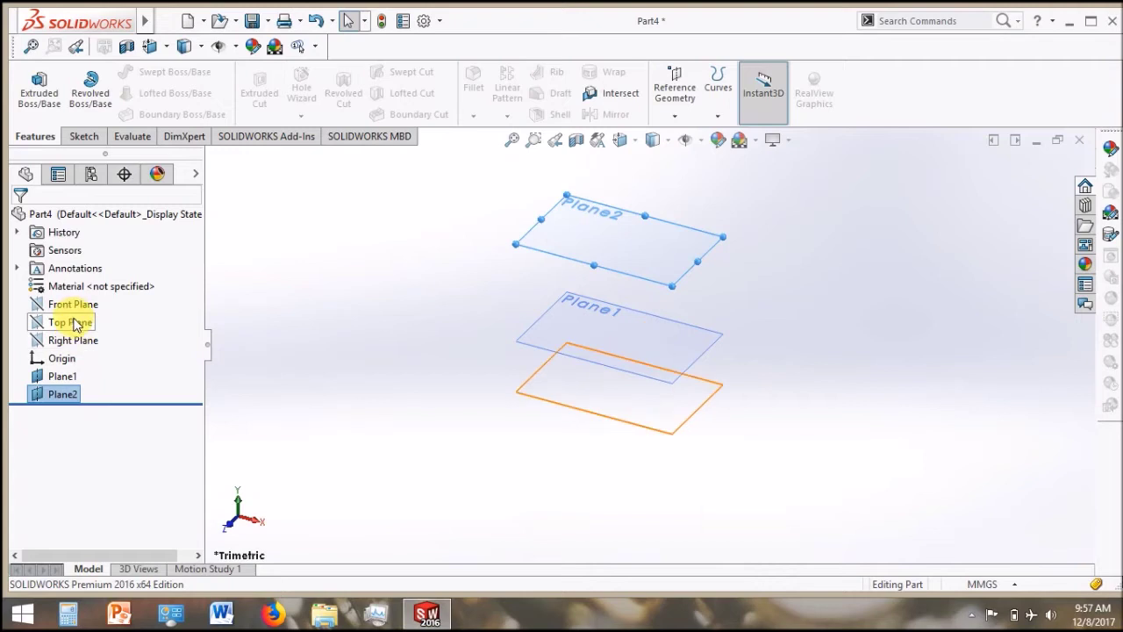
pyautogui.click(304, 328)
pyautogui.click(574, 354)
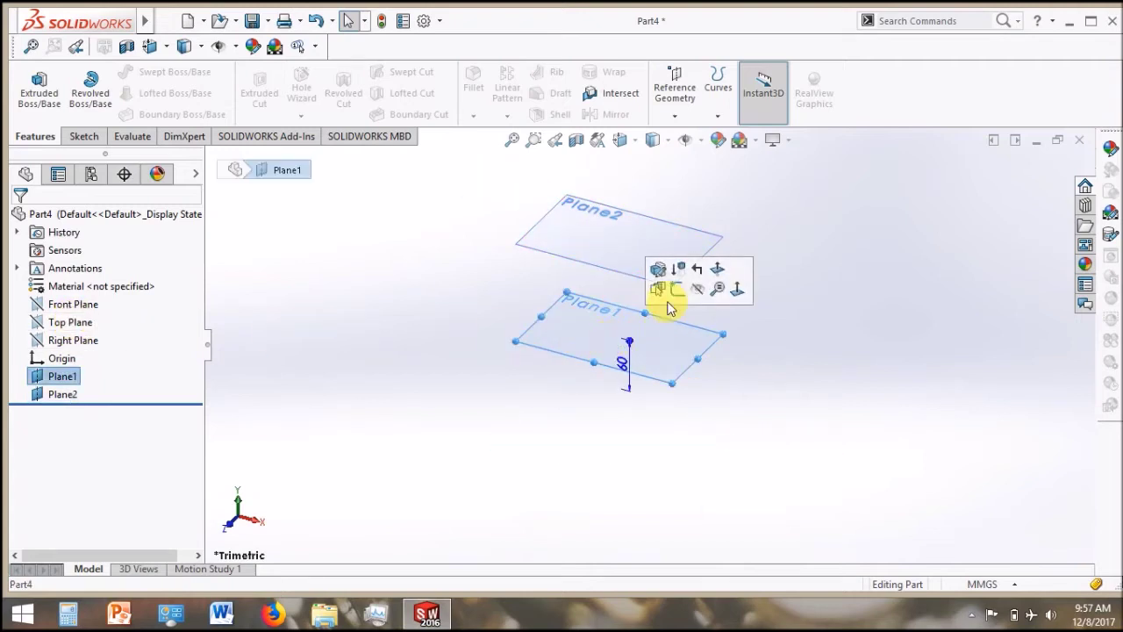
pyautogui.click(675, 289)
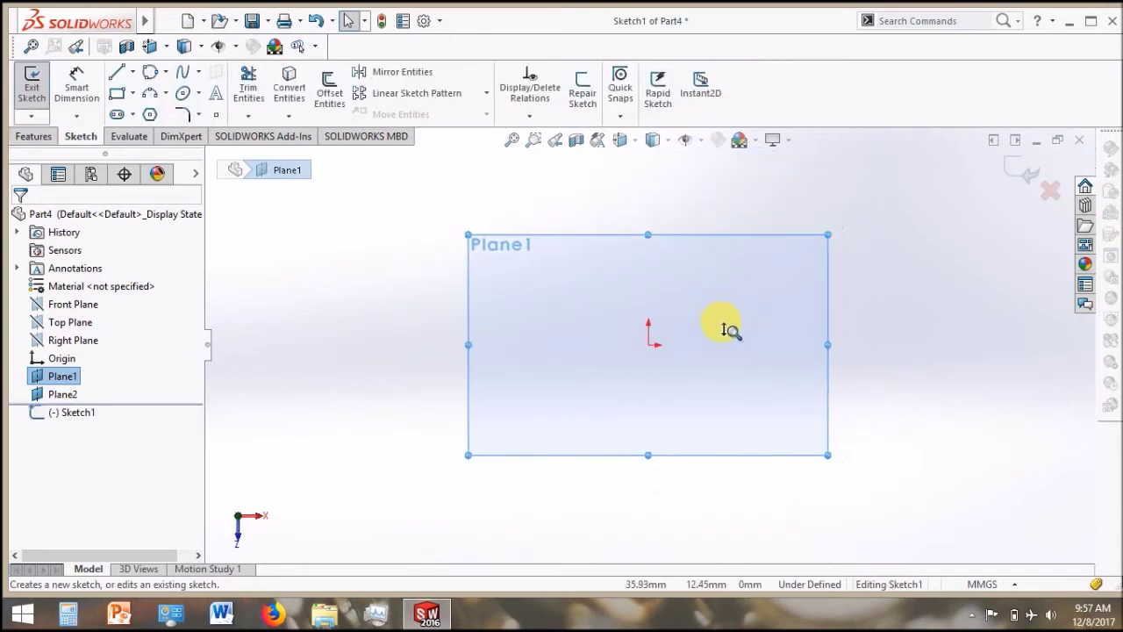
# Draw a three-point spline above the origin and drag its middle point left to bow it
pyautogui.click(184, 75)
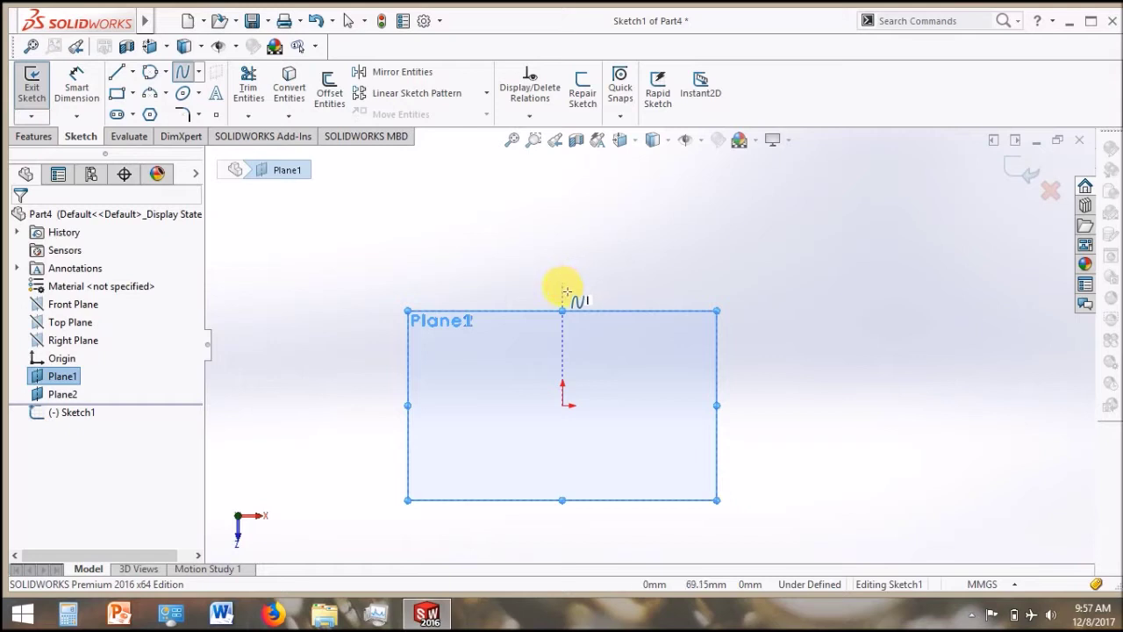
pyautogui.click(563, 285)
pyautogui.click(588, 254)
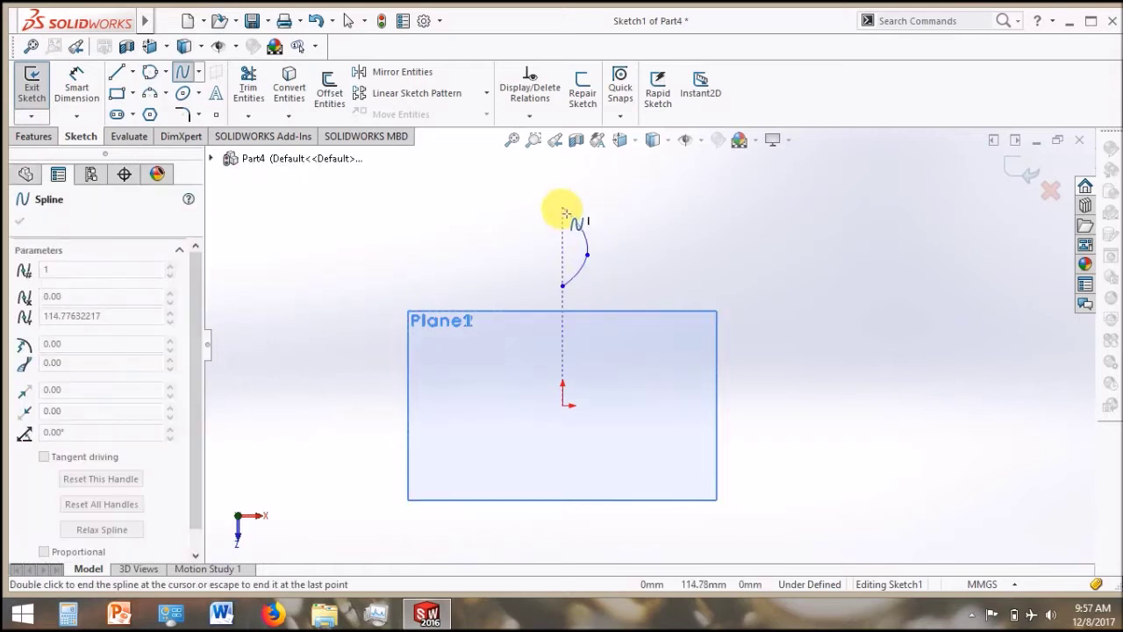
pyautogui.click(564, 208)
pyautogui.rightClick(617, 213)
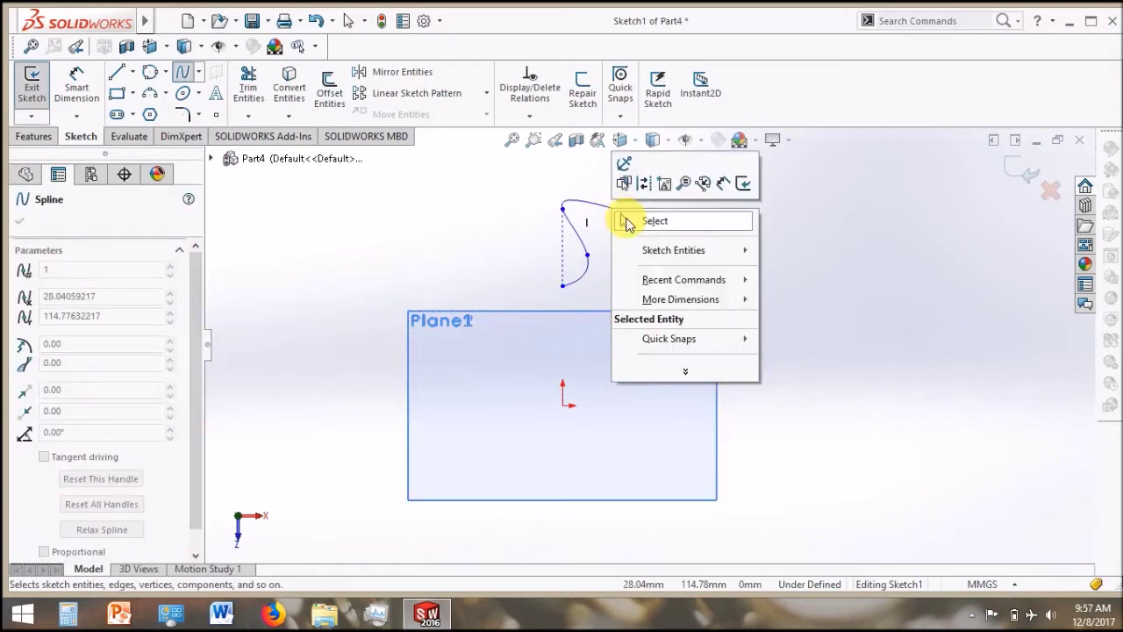
pyautogui.click(629, 220)
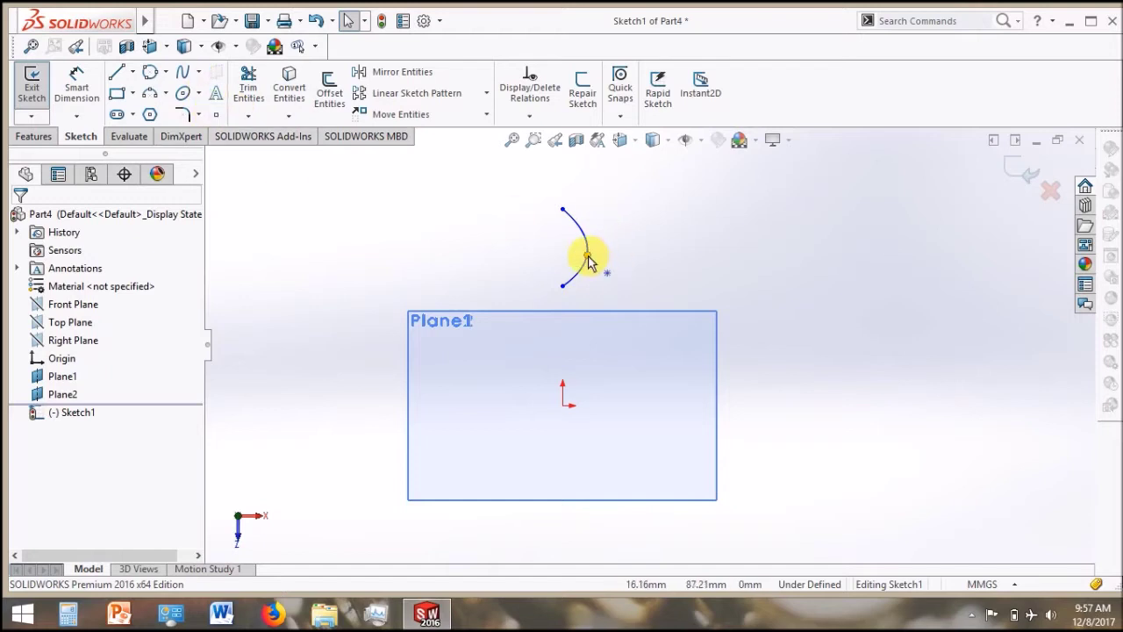
pyautogui.moveTo(587, 258); pyautogui.dragTo(570, 250)
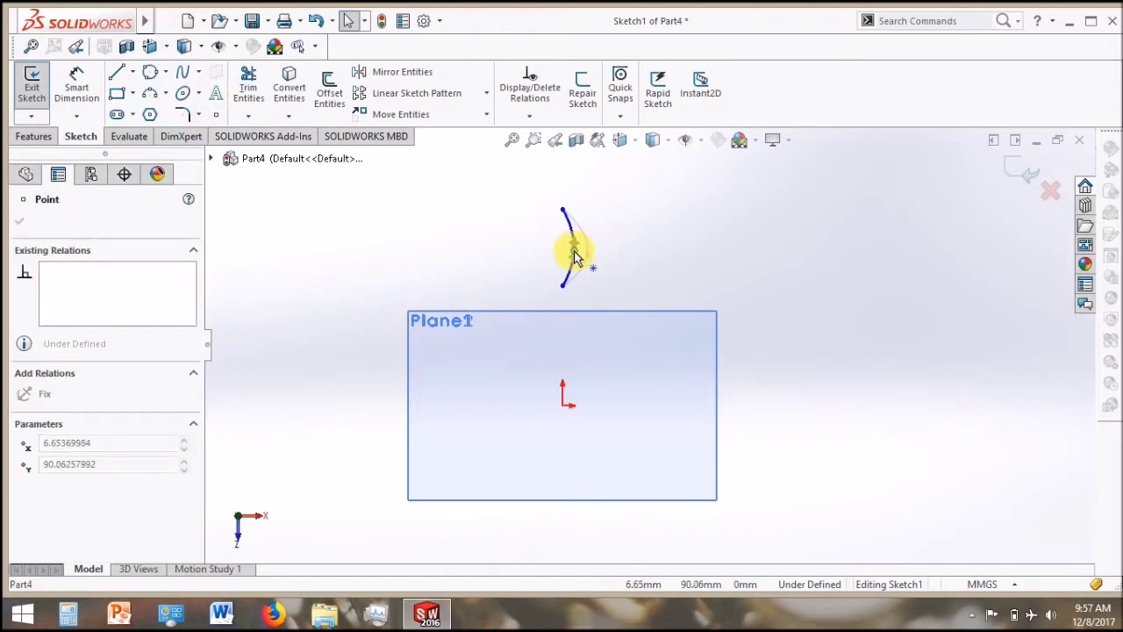
pyautogui.press('d')
pyautogui.click(562, 405)
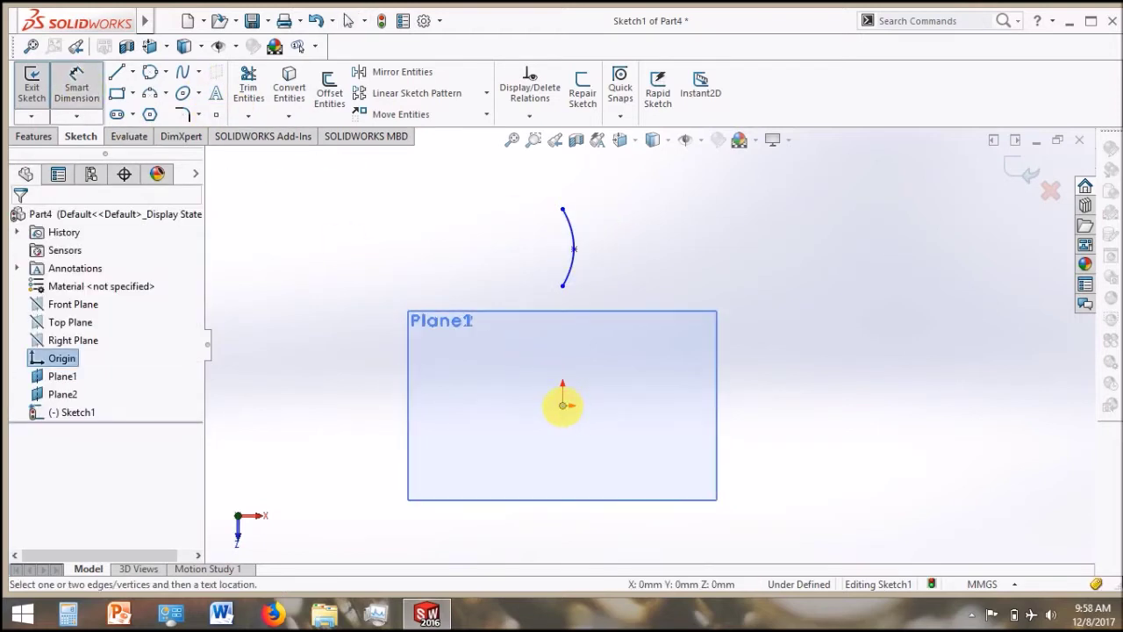
# Dimension the spline's lower endpoint 122 mm from the origin
pyautogui.click(563, 287)
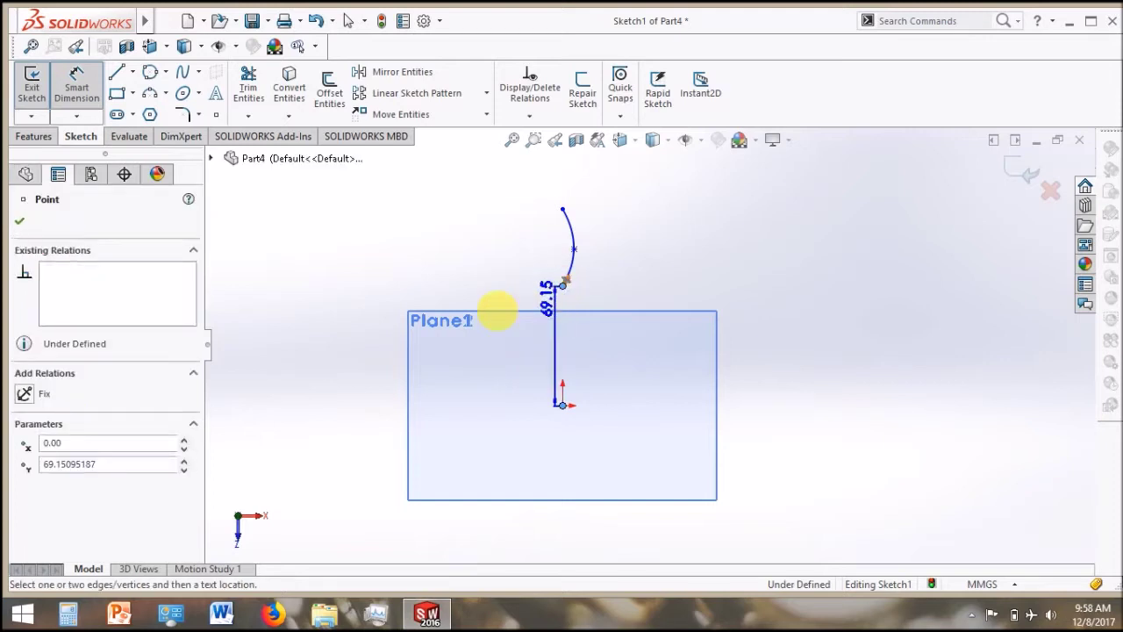
pyautogui.click(362, 314)
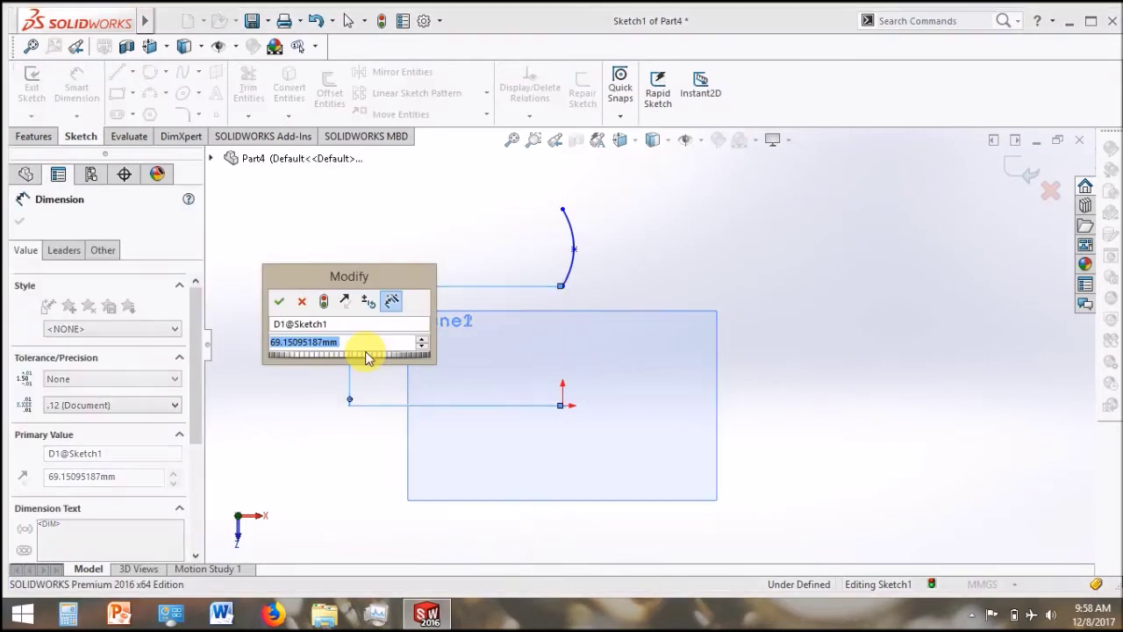
pyautogui.write('122')
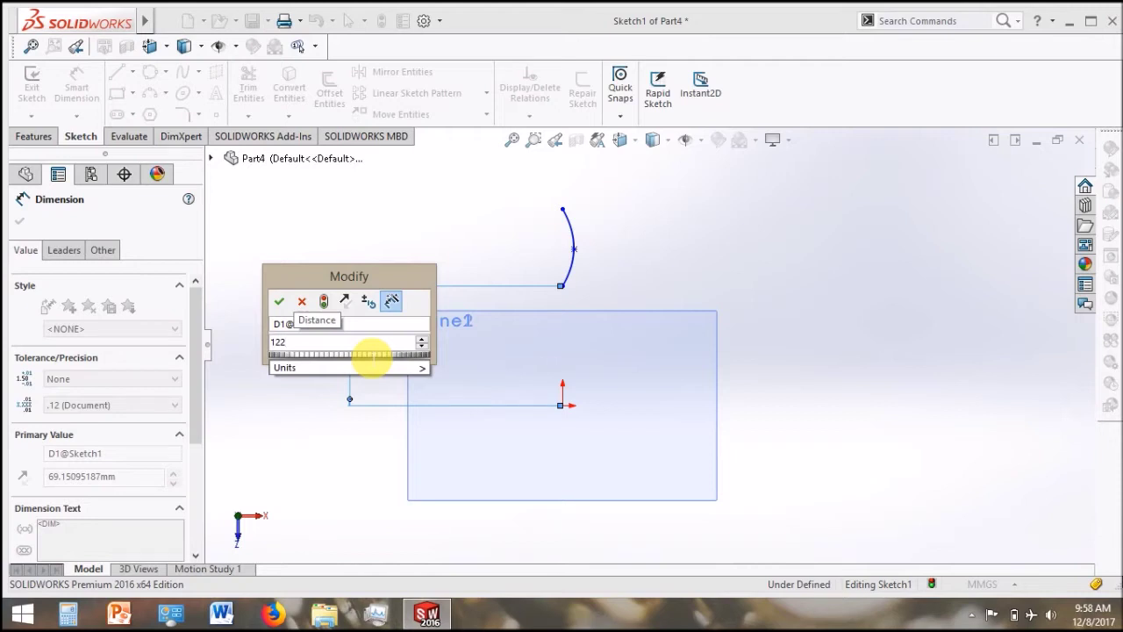
pyautogui.press('Return')
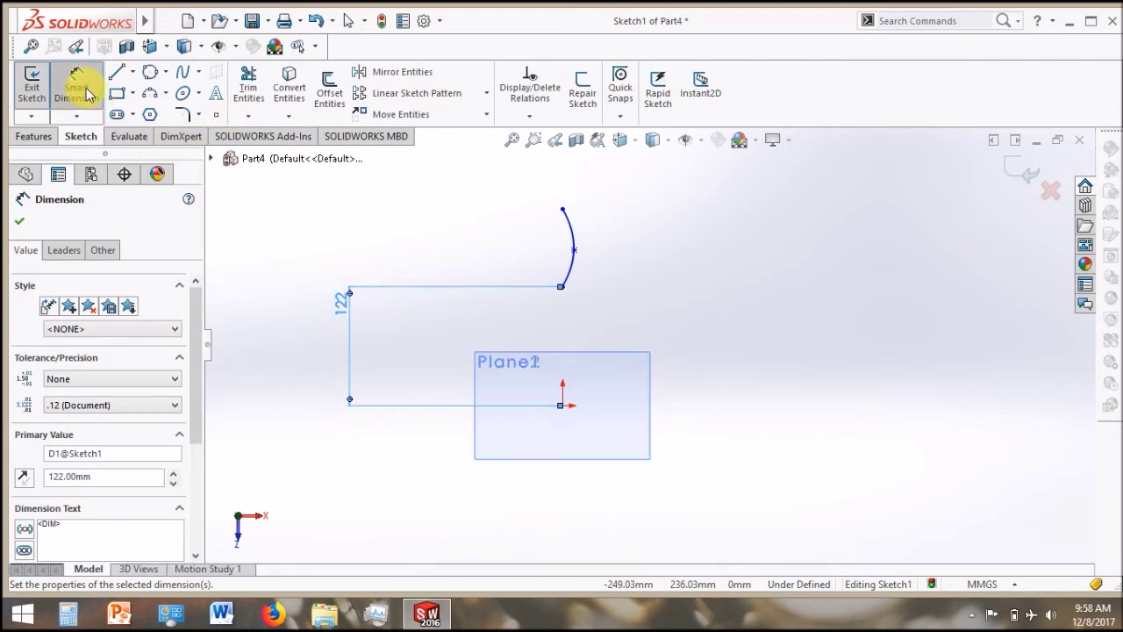
pyautogui.click(339, 238)
# Set the spline's end-to-end height to 35 mm
pyautogui.click(77, 85)
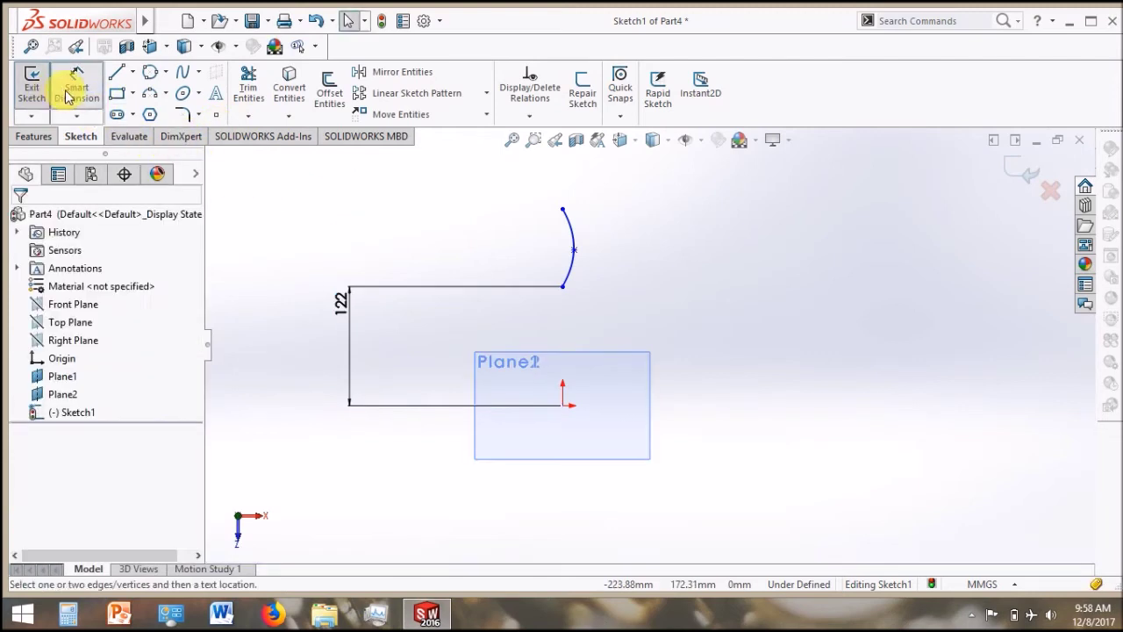
pyautogui.click(563, 288)
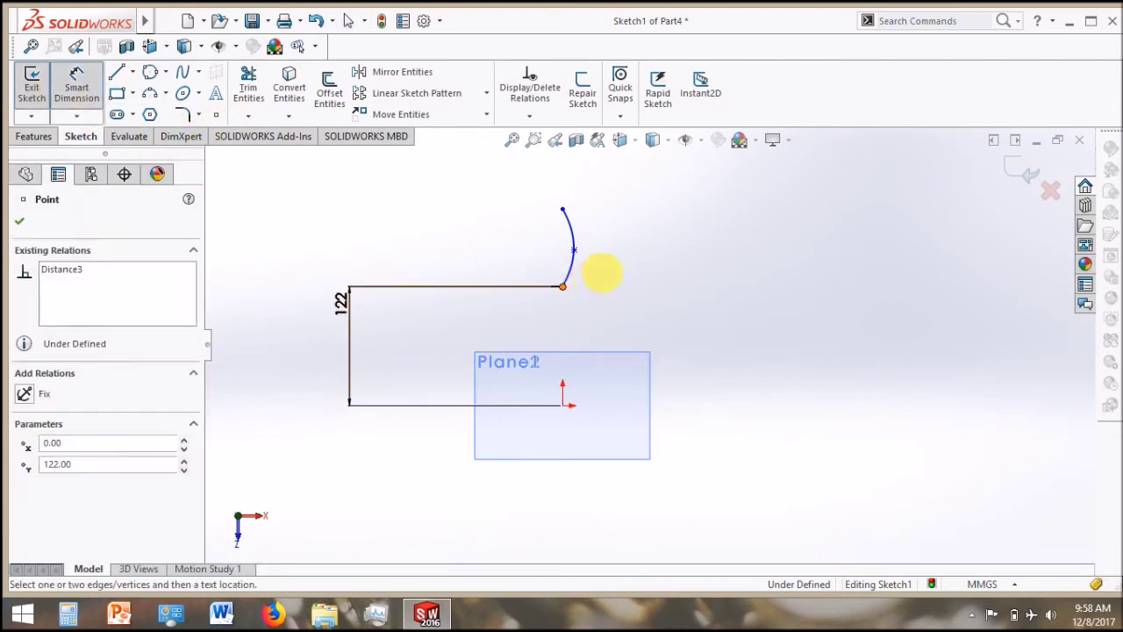
pyautogui.click(562, 212)
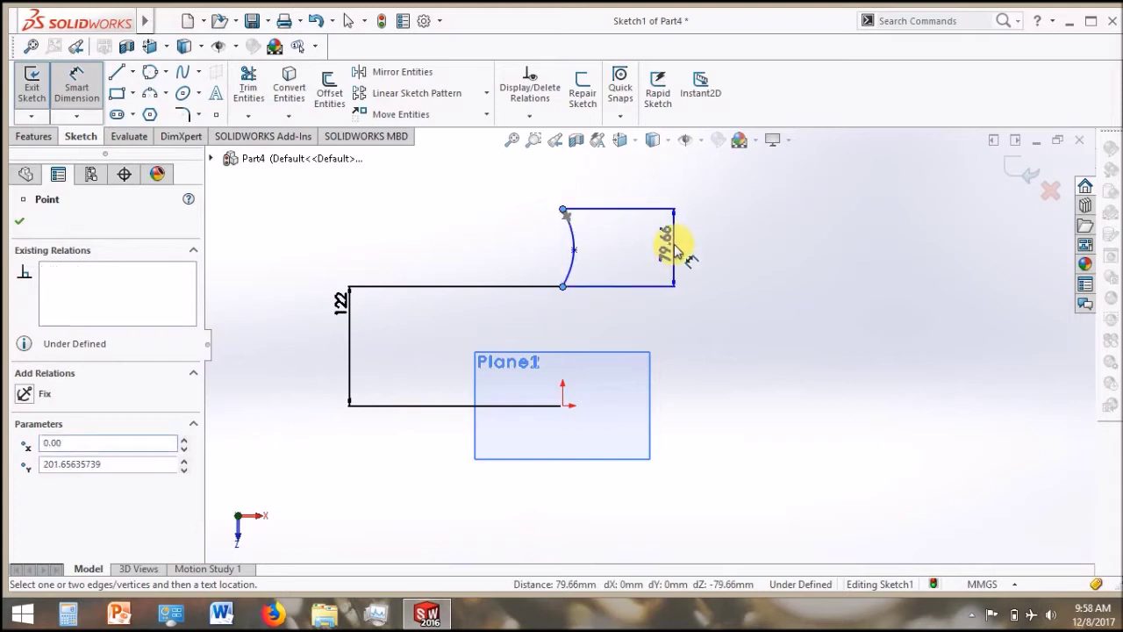
pyautogui.click(675, 250)
pyautogui.write('35')
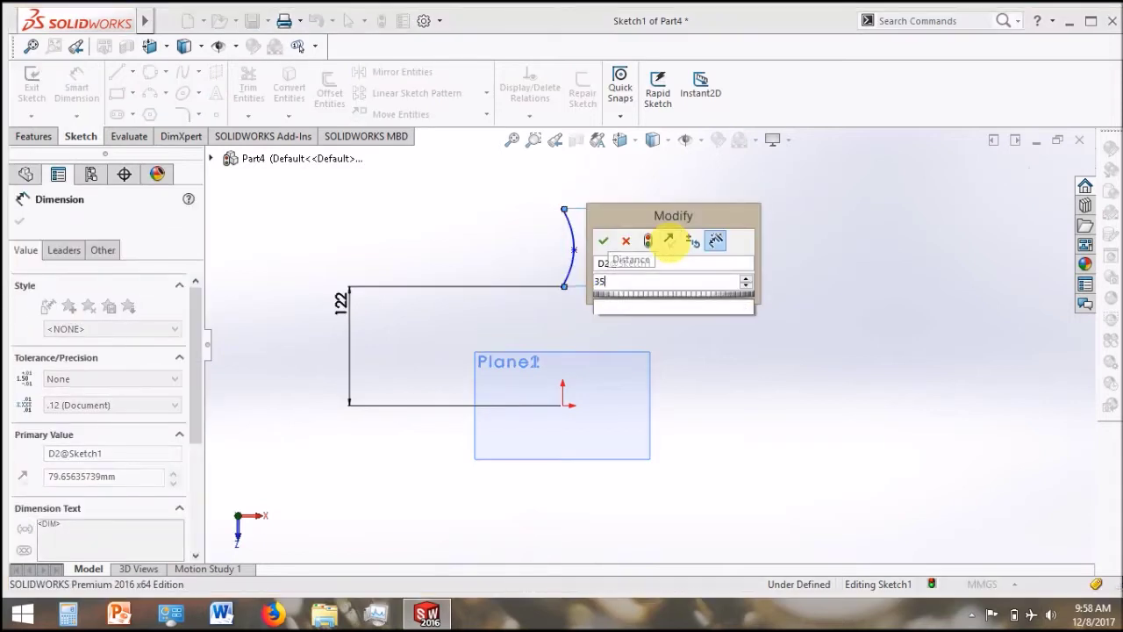
pyautogui.click(604, 242)
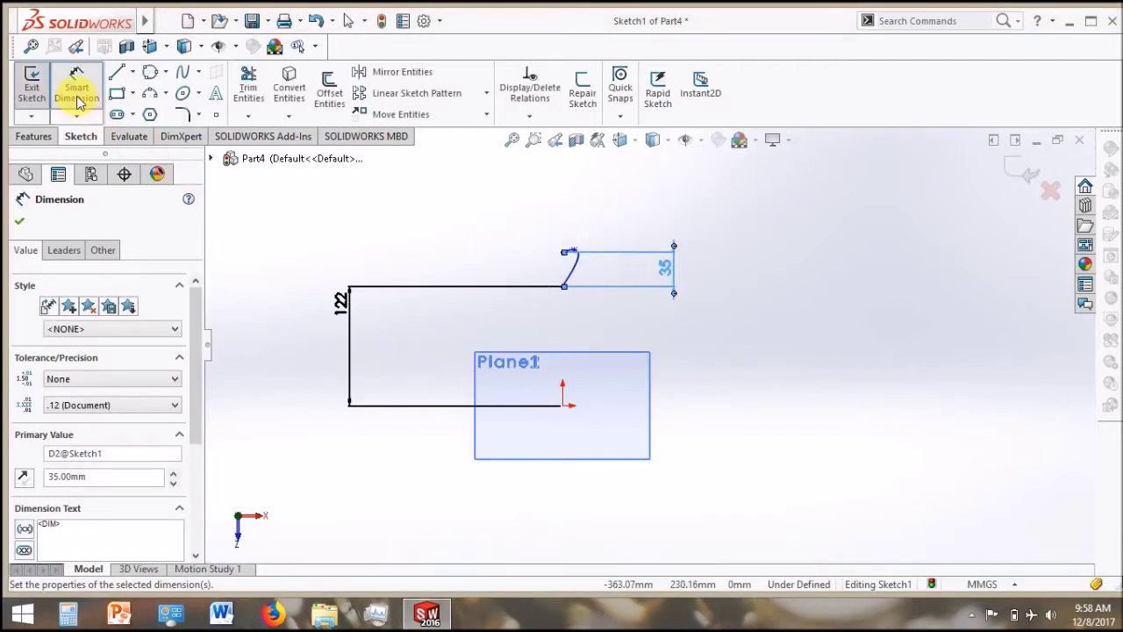
pyautogui.click(76, 88)
# Make the spline's lower endpoint vertical with the origin
pyautogui.moveTo(575, 254)
pyautogui.mouseDown()
pyautogui.moveTo(575, 279)
pyautogui.moveTo(597, 271)
pyautogui.mouseUp()
pyautogui.press('Escape')
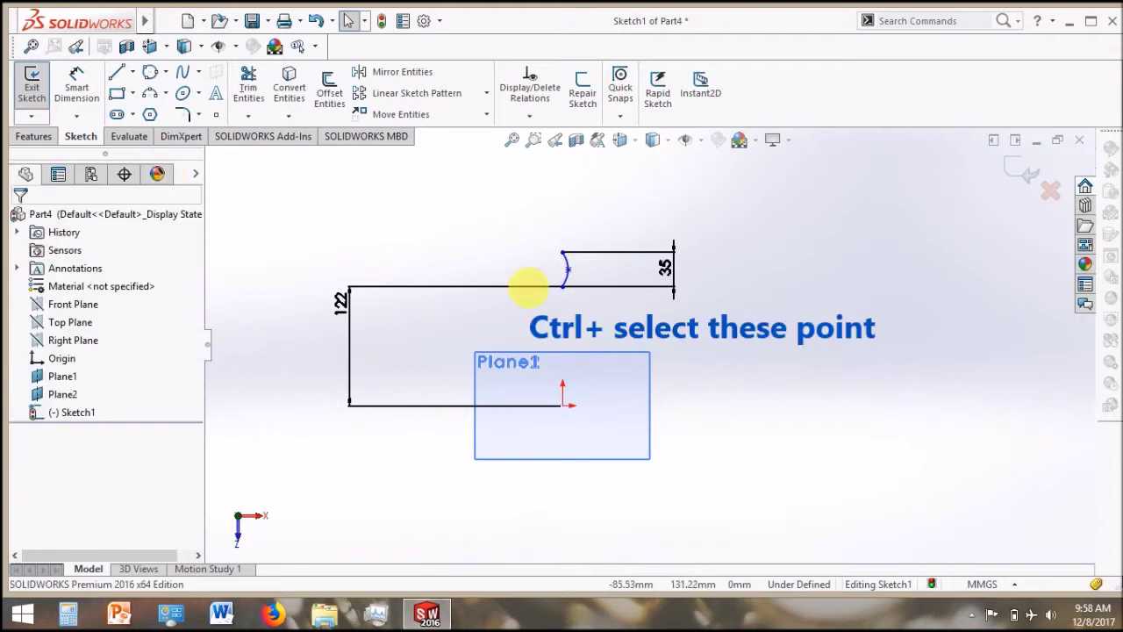
pyautogui.click(563, 288)
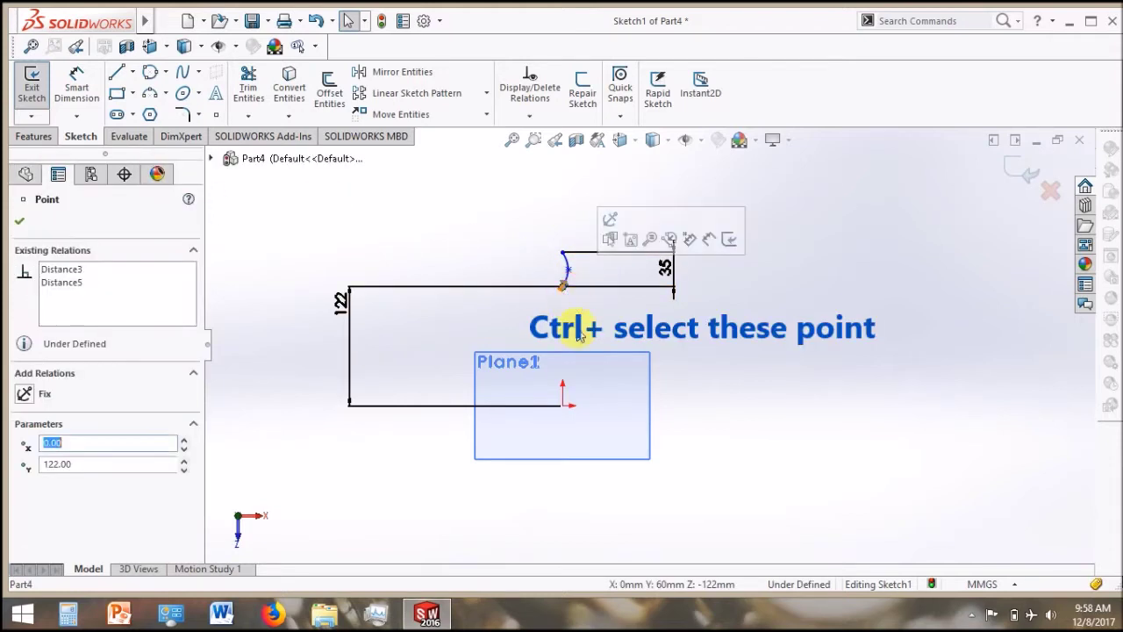
pyautogui.keyDown('ctrl'); pyautogui.click(563, 406); pyautogui.keyUp('ctrl')
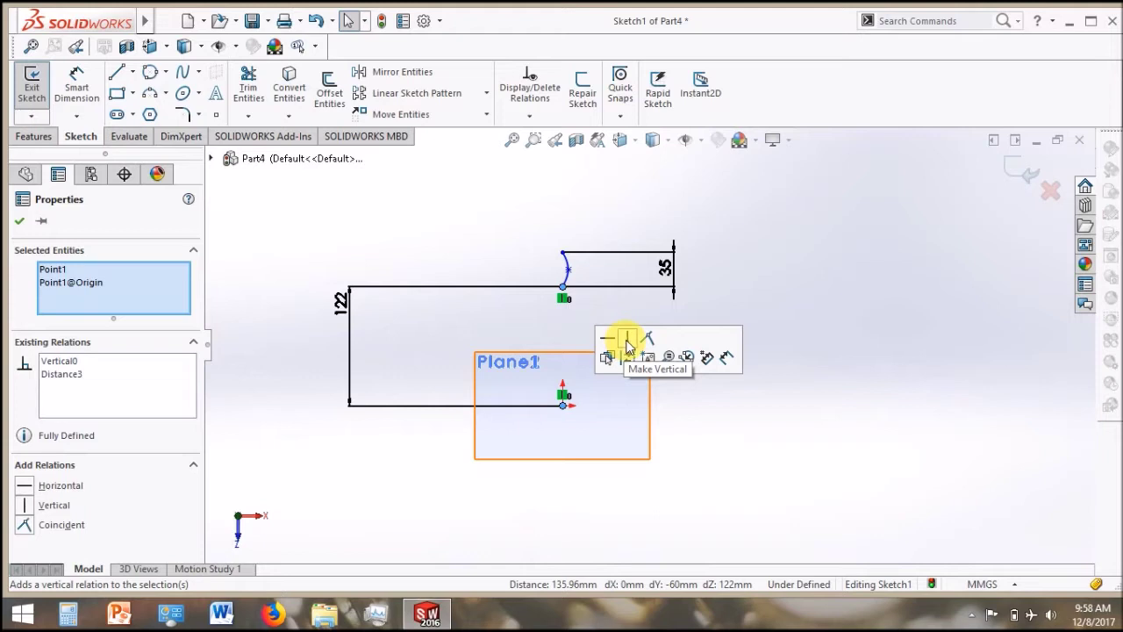
pyautogui.click(642, 323)
pyautogui.moveTo(589, 332)
pyautogui.keyDown('shift'); pyautogui.mouseDown(button='middle')
pyautogui.moveTo(525, 217)
pyautogui.moveTo(522, 295)
pyautogui.mouseUp(button='middle'); pyautogui.keyUp('shift')
# Sketch an additional spline in the blade sketch
pyautogui.click(165, 72)
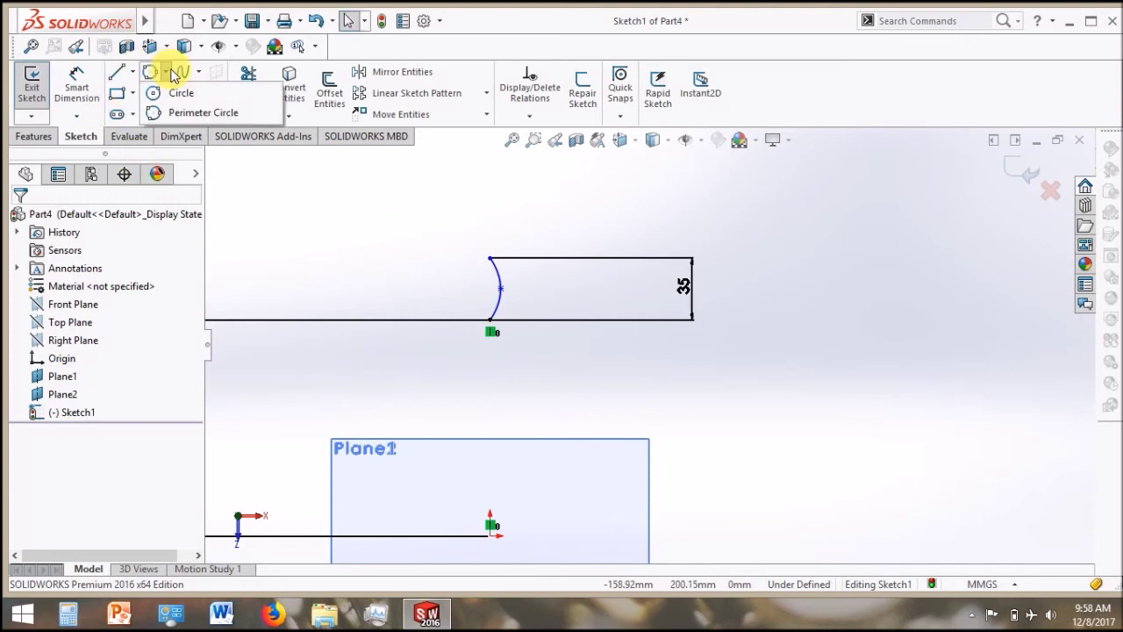
pyautogui.click(180, 76)
pyautogui.click(209, 93)
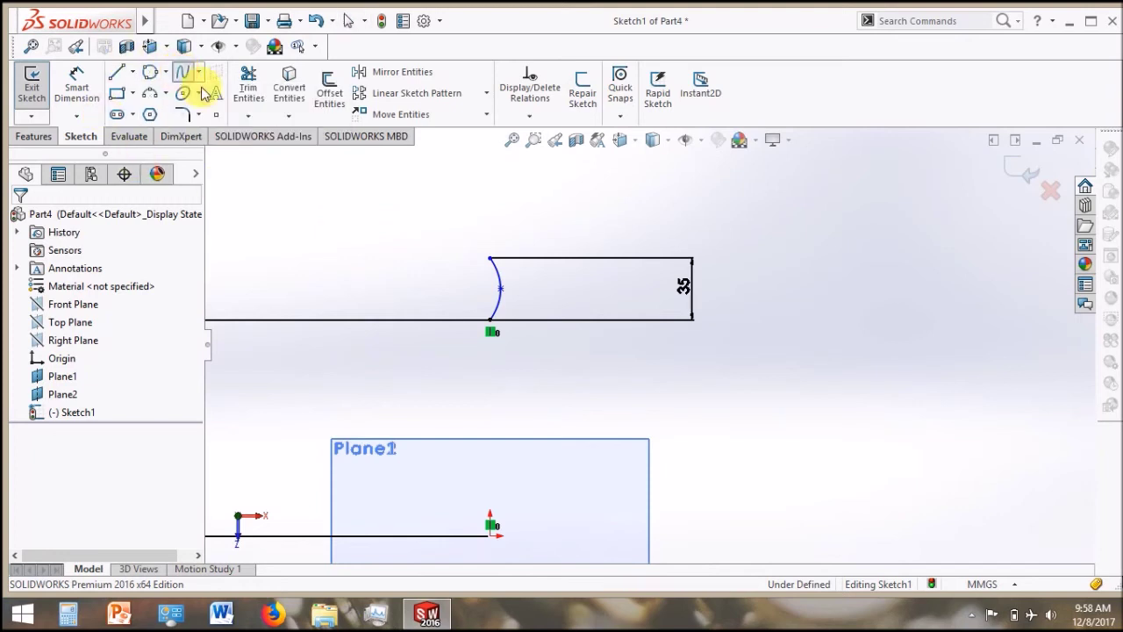
pyautogui.click(509, 267)
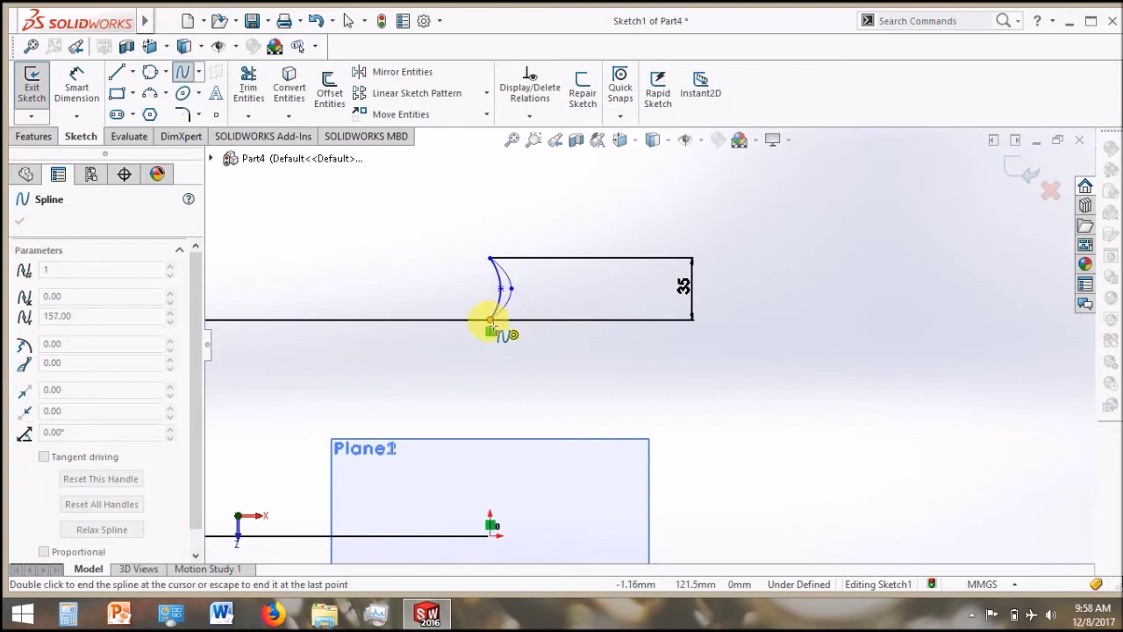
pyautogui.rightClick(549, 301)
pyautogui.click(579, 313)
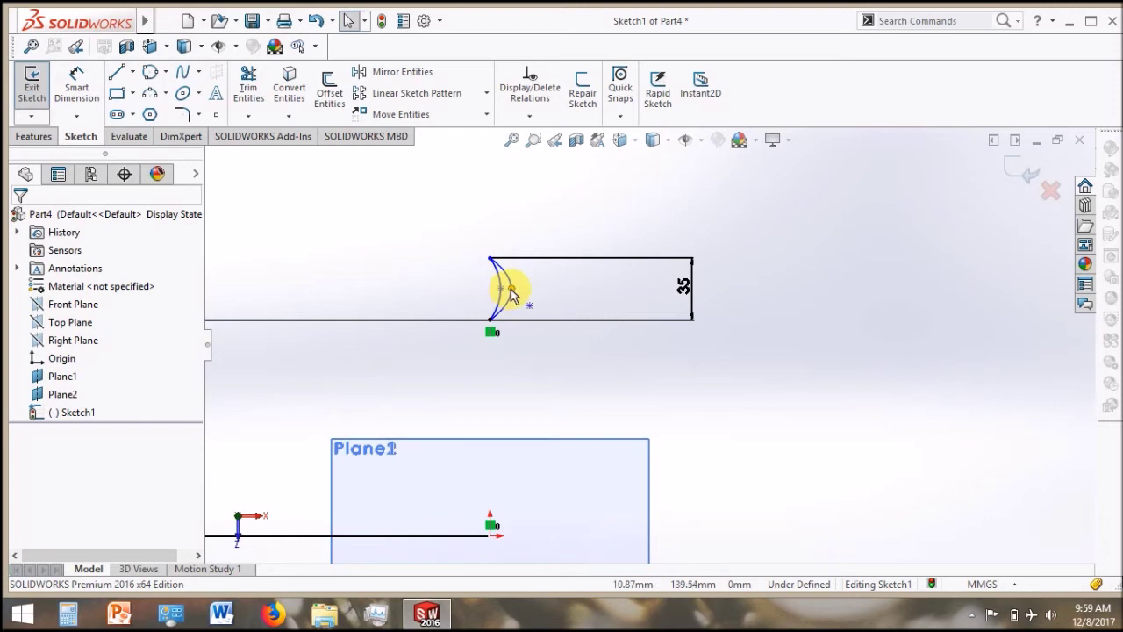
# In top view, dimension the two arc points 4 mm apart horizontally and exit the sketch
pyautogui.click(77, 87)
pyautogui.hotkey('ctrl', '5')
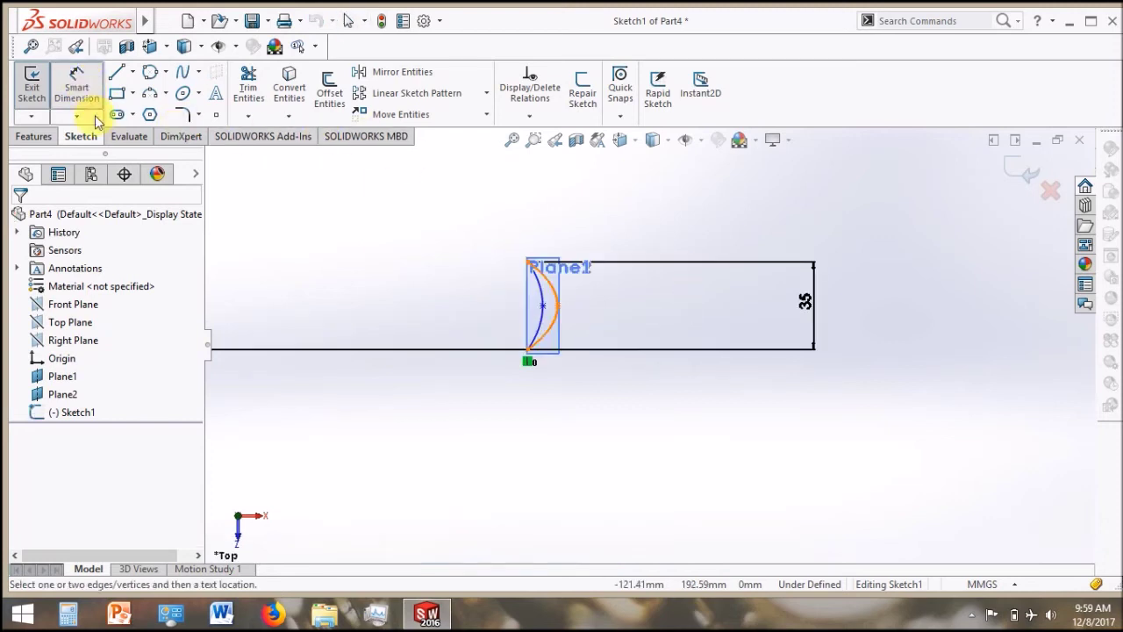
pyautogui.click(544, 311)
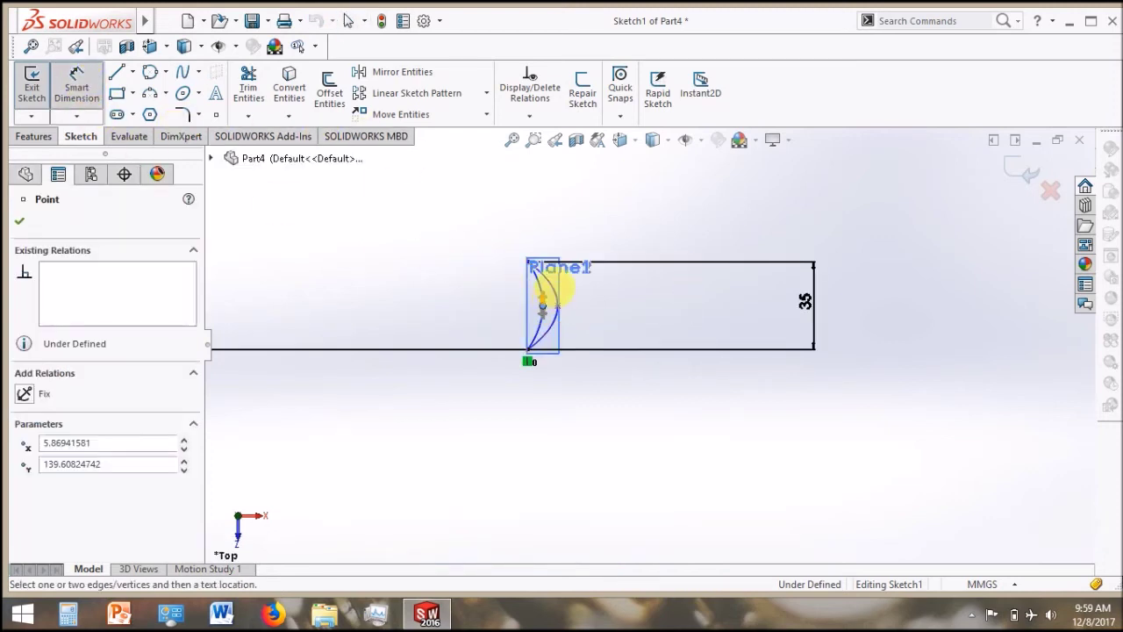
pyautogui.click(557, 306)
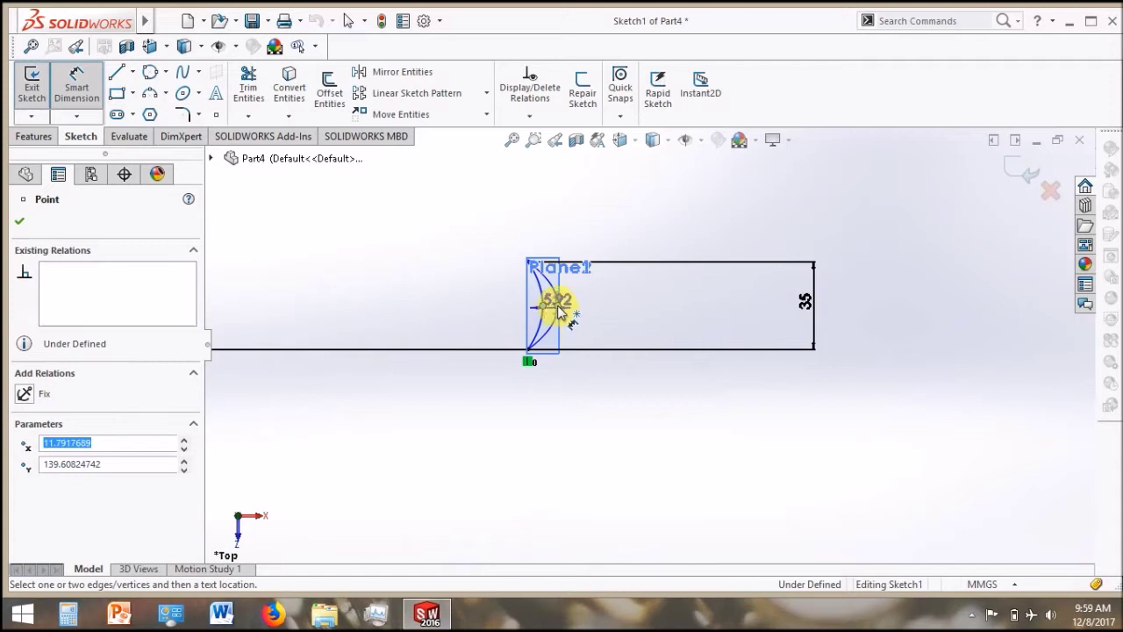
pyautogui.click(549, 216)
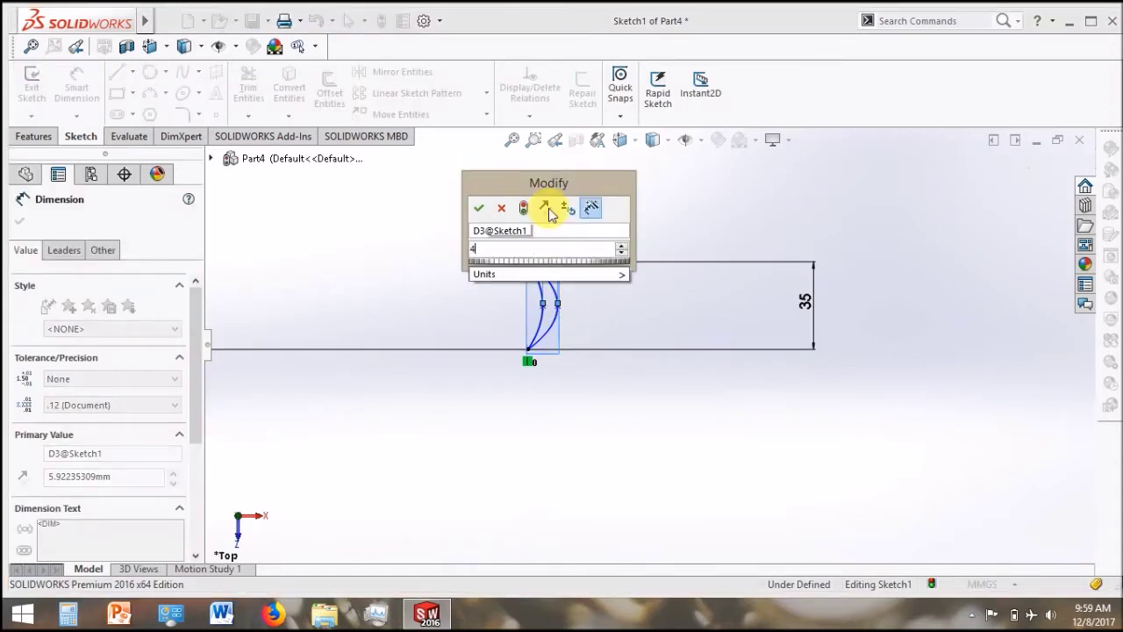
pyautogui.write('4')
pyautogui.click(479, 211)
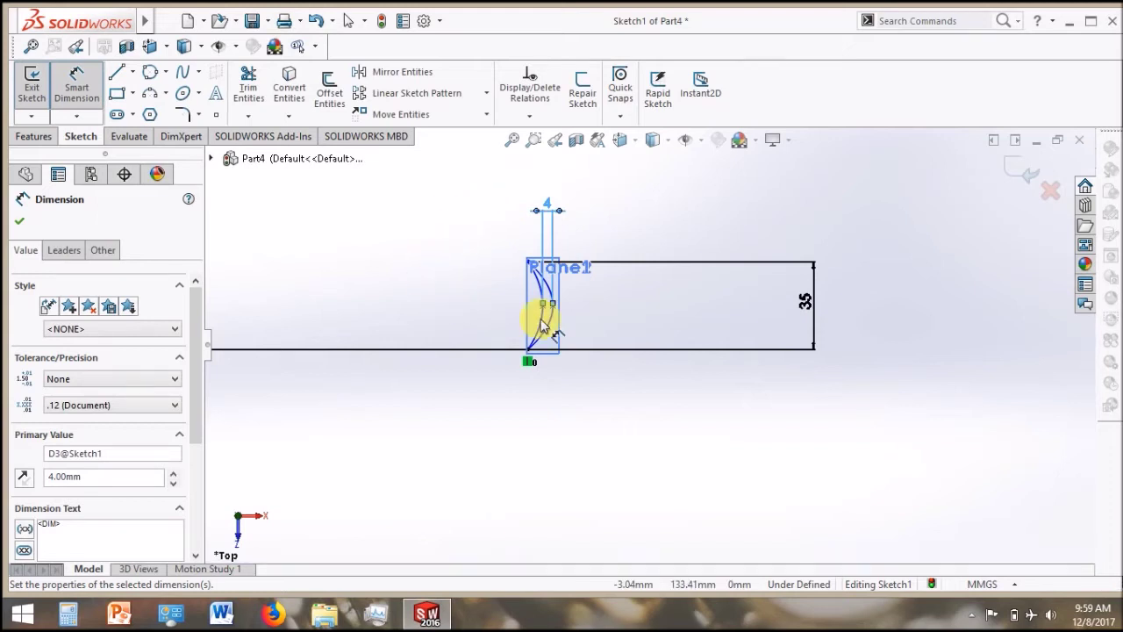
pyautogui.click(1041, 178)
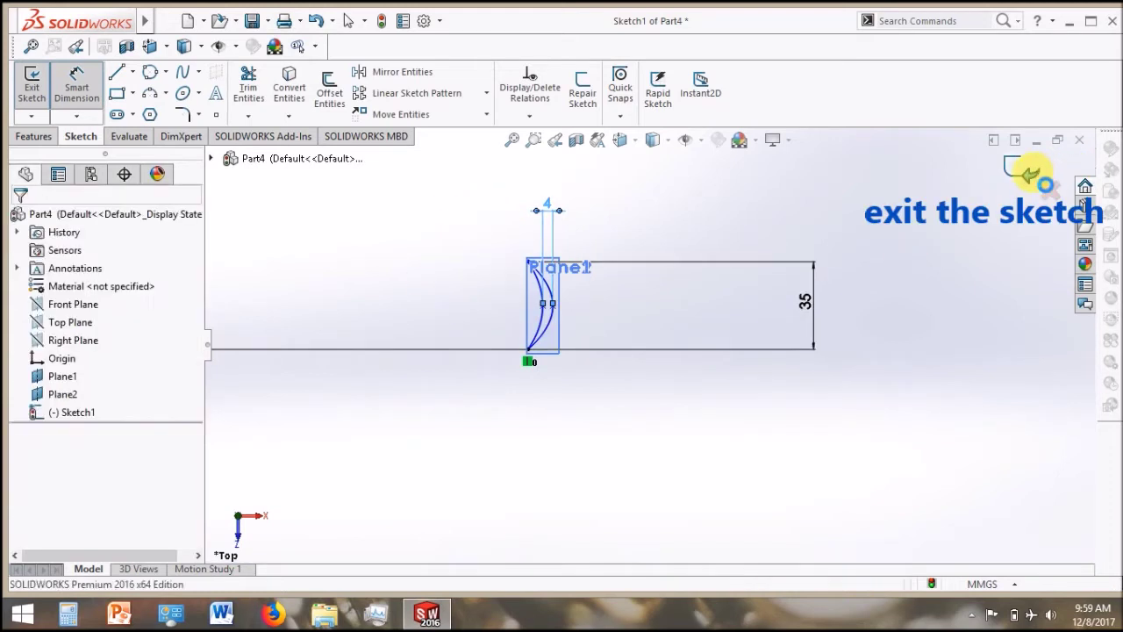
pyautogui.click(1015, 169)
# Start a new sketch on Plane2
pyautogui.moveTo(657, 389); pyautogui.dragTo(665, 351, button='middle')
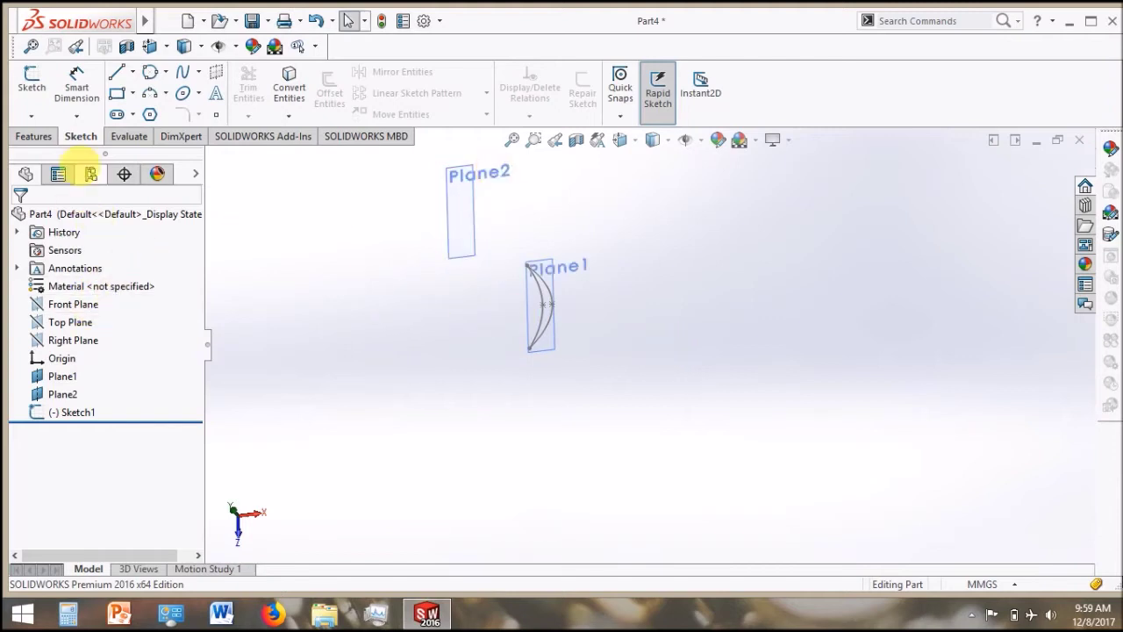
pyautogui.click(457, 236)
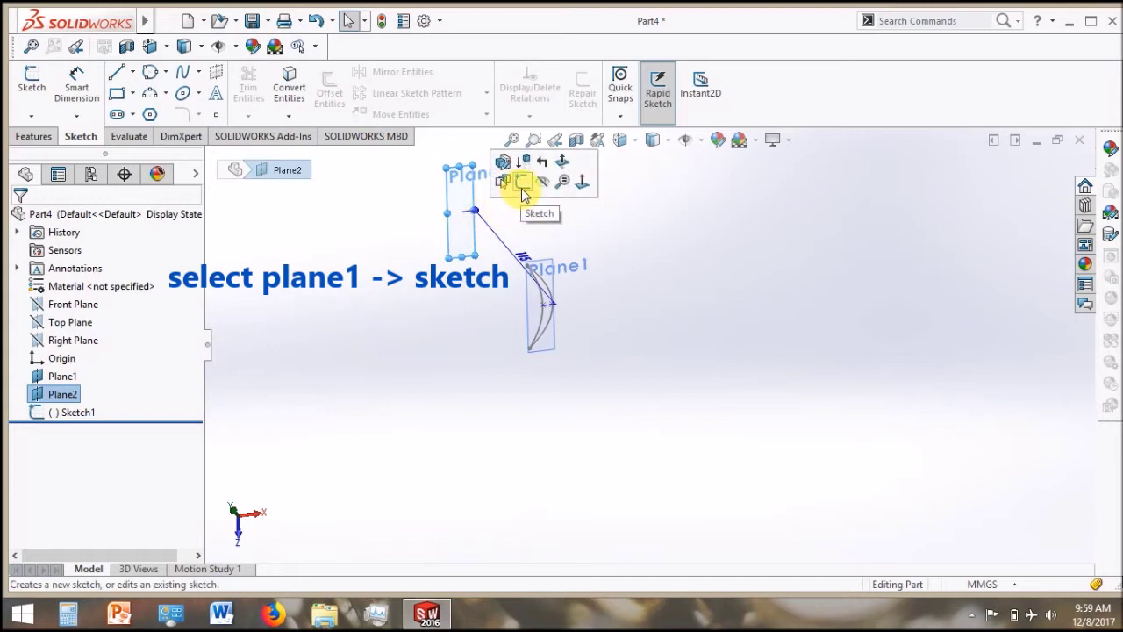
pyautogui.click(33, 85)
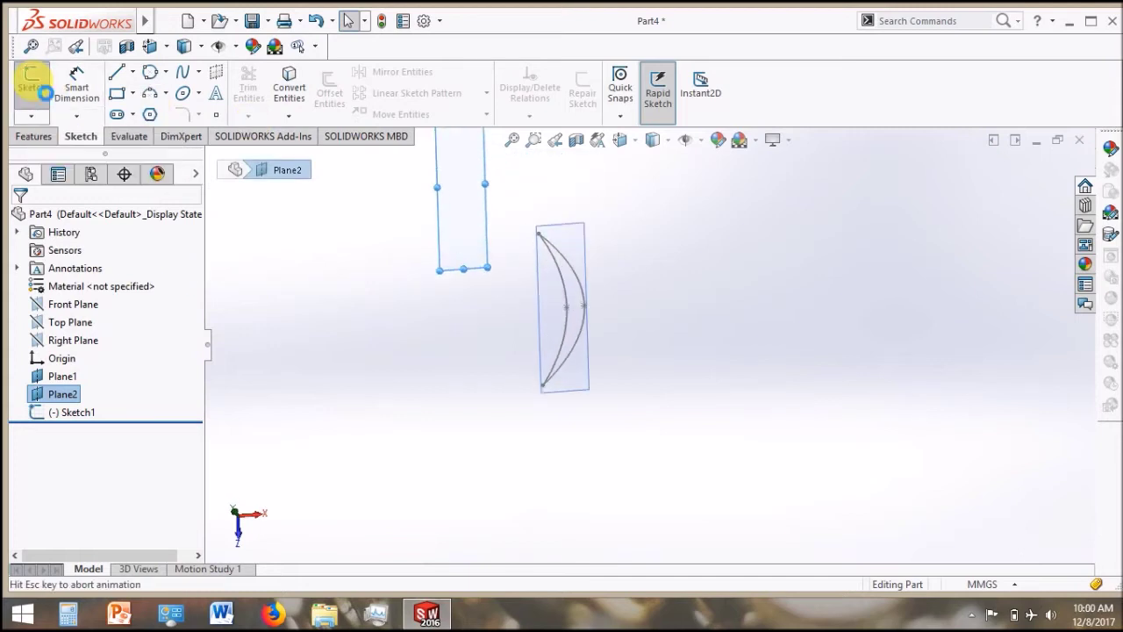
pyautogui.moveTo(506, 188)
pyautogui.keyDown('shift'); pyautogui.mouseDown(button='middle')
pyautogui.moveTo(518, 322)
pyautogui.moveTo(527, 250)
pyautogui.mouseUp(button='middle'); pyautogui.keyUp('shift')
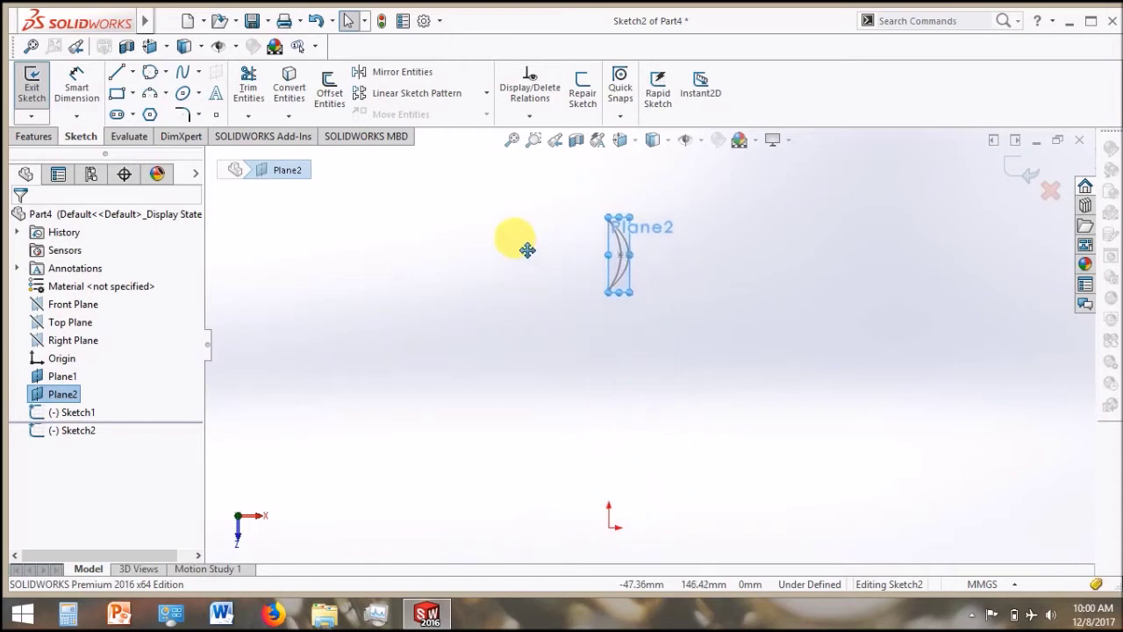
# Draw a short curved spline just above the origin on Plane2
pyautogui.click(183, 72)
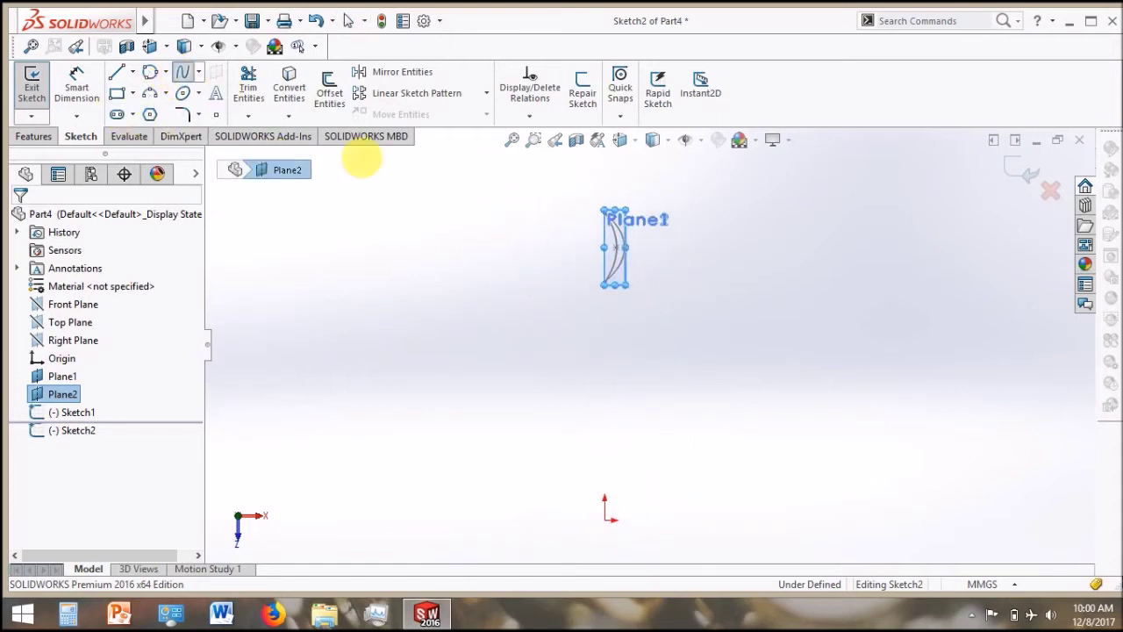
pyautogui.click(605, 436)
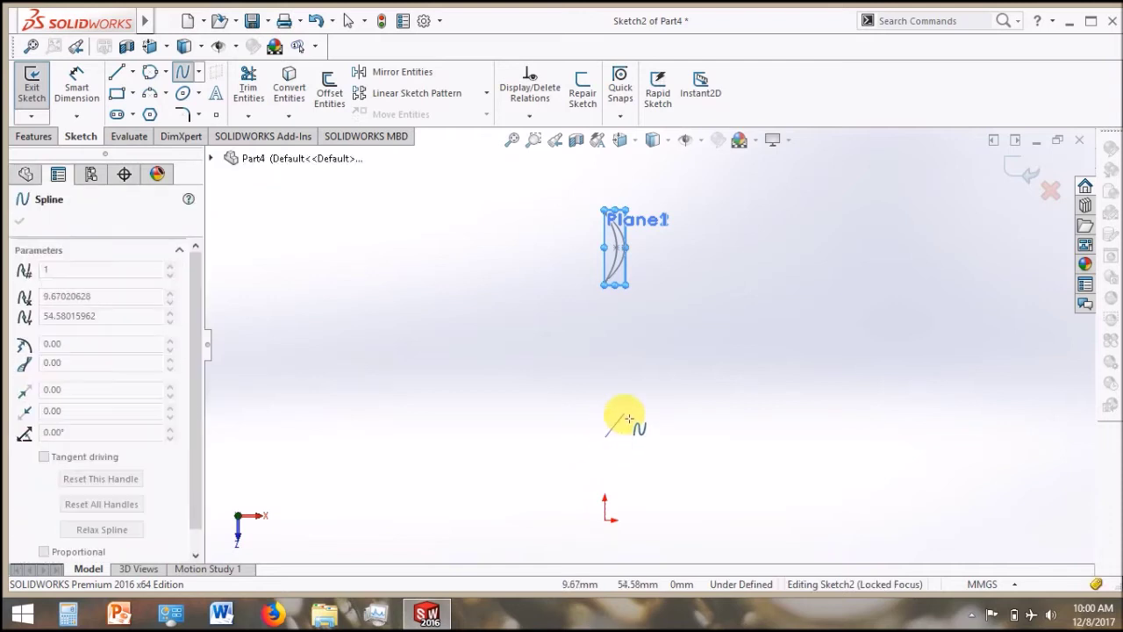
pyautogui.click(625, 413)
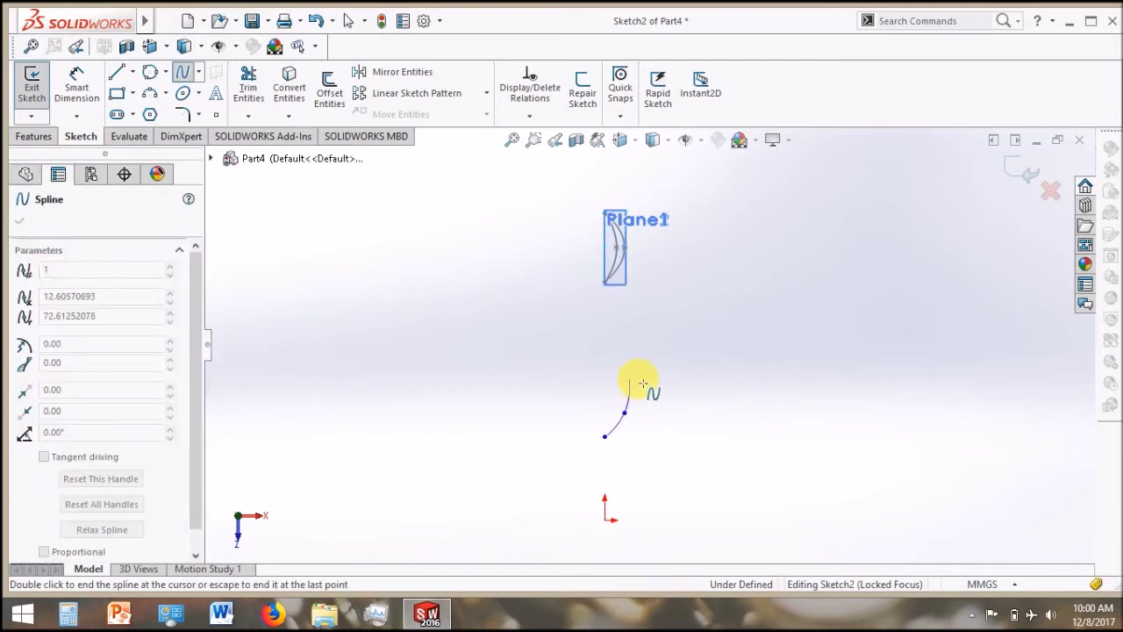
pyautogui.rightClick(669, 371)
pyautogui.click(677, 375)
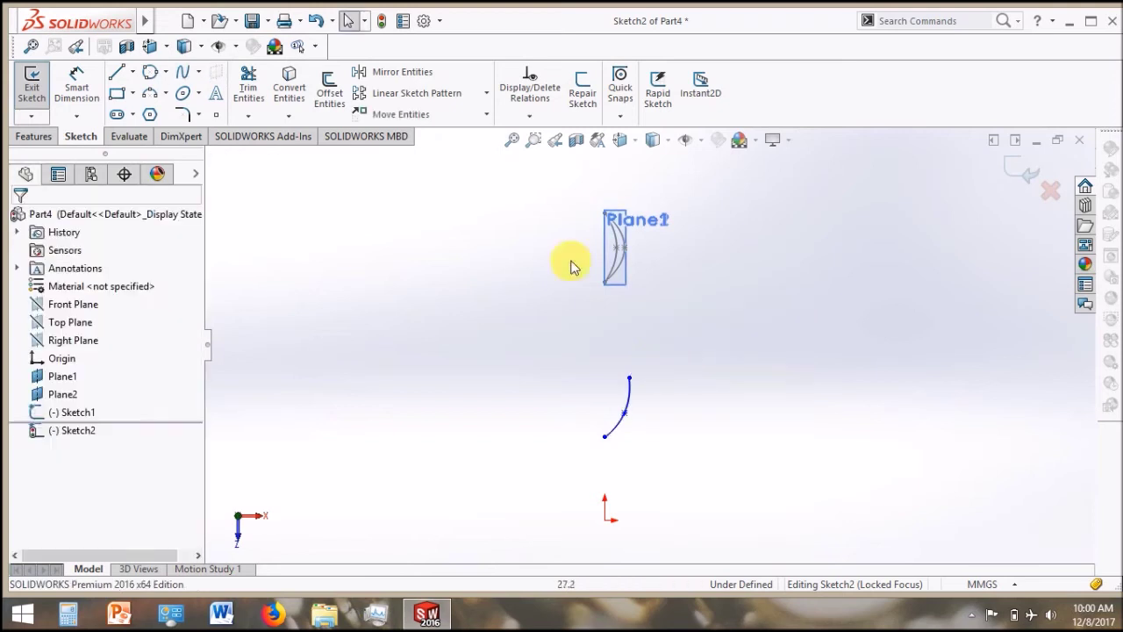
pyautogui.click(79, 83)
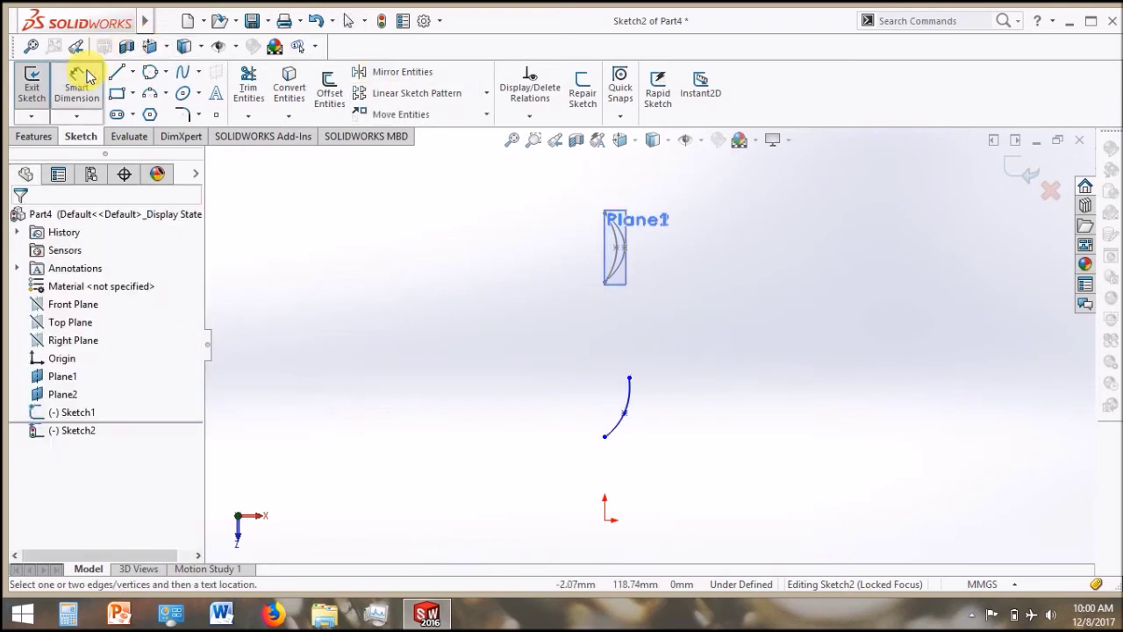
pyautogui.click(604, 522)
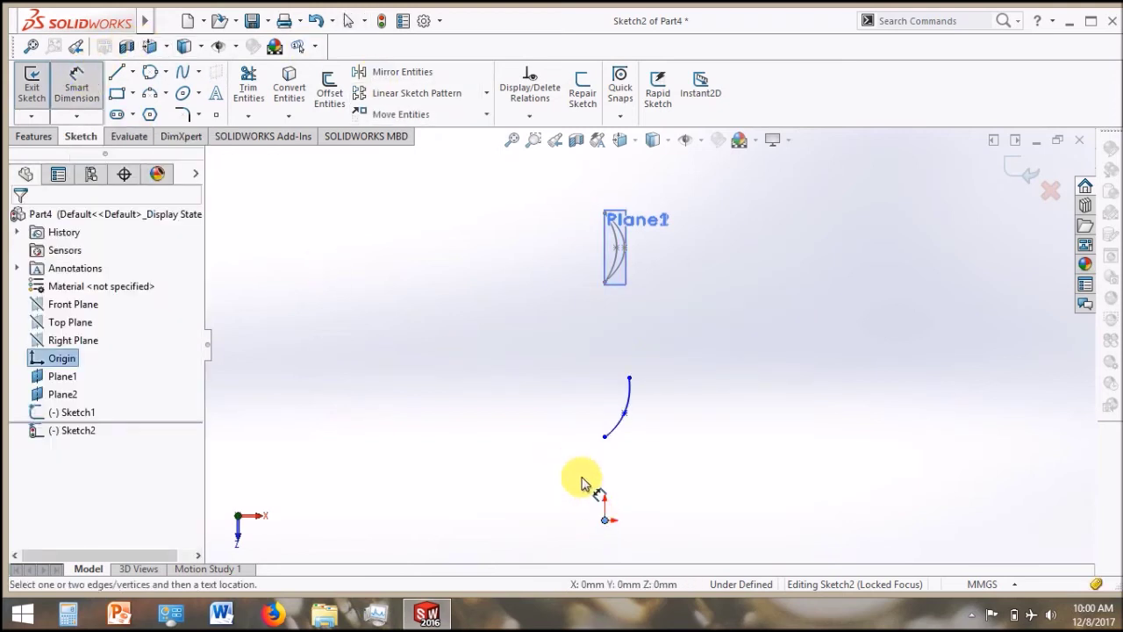
# Dimension Sketch2's spline lower end 128 mm vertically from the origin
pyautogui.click(605, 438)
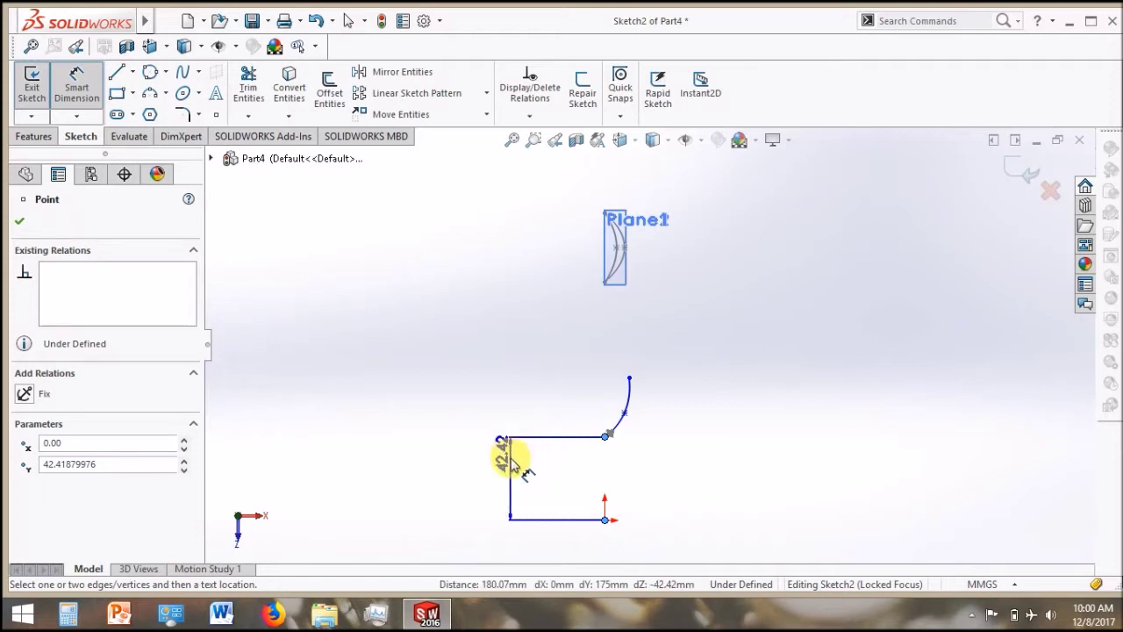
pyautogui.click(511, 462)
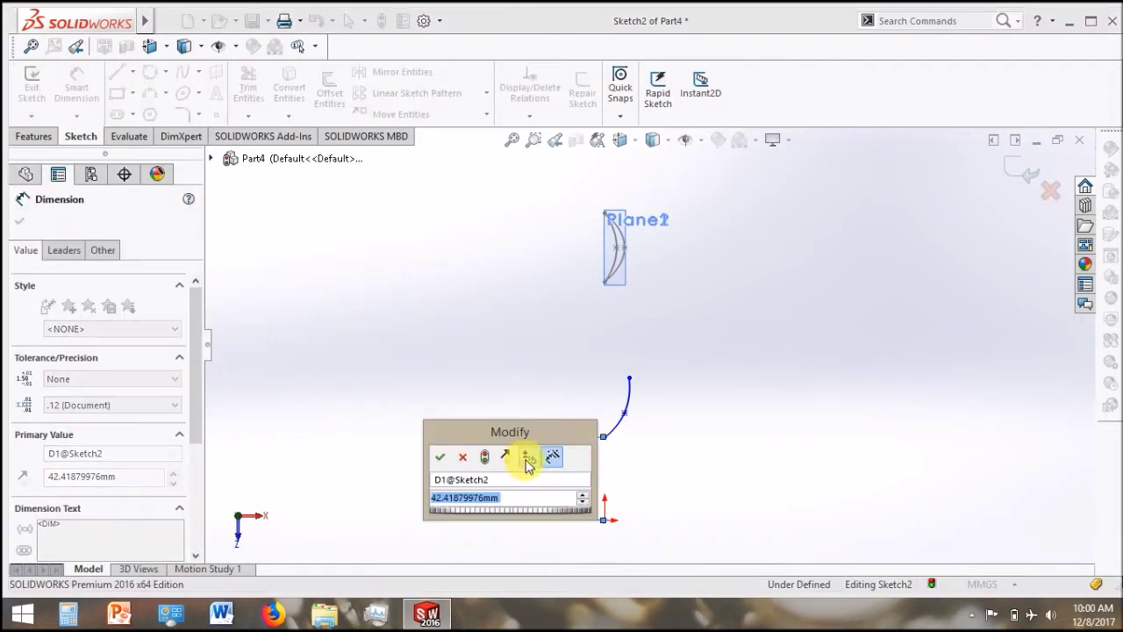
pyautogui.write('128')
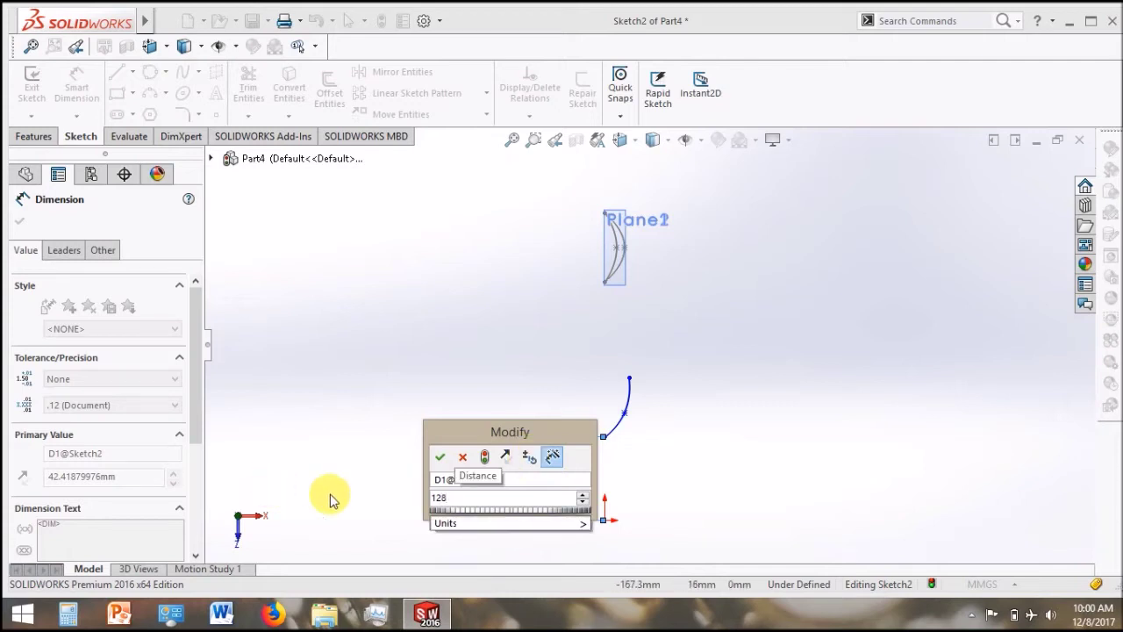
pyautogui.click(439, 463)
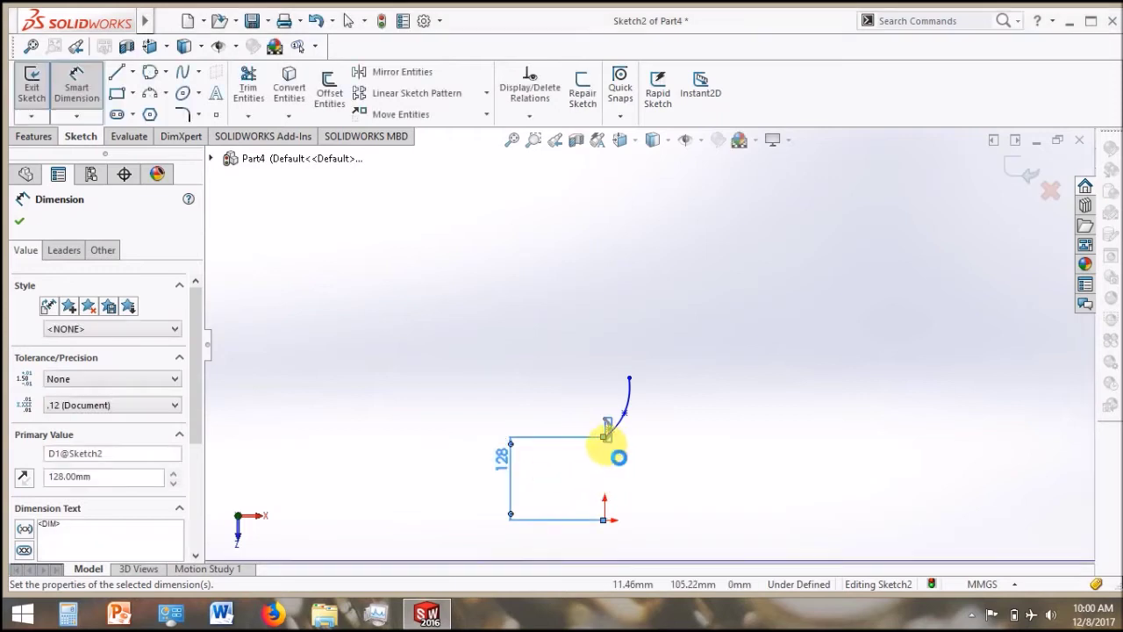
pyautogui.scroll(-3, 602, 372)
pyautogui.scroll(-3, 585, 356)
pyautogui.keyDown('ctrl'); pyautogui.moveTo(624, 326); pyautogui.dragTo(636, 267, button='middle'); pyautogui.keyUp('ctrl')
pyautogui.scroll(2, 567, 279)
pyautogui.scroll(1, 571, 294)
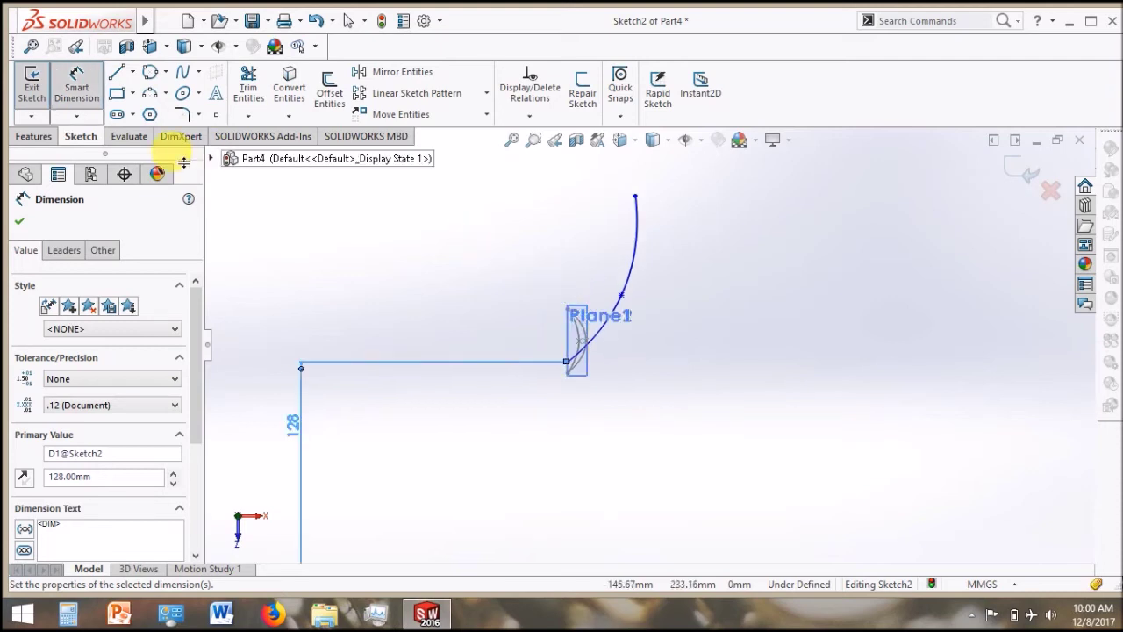
pyautogui.click(79, 88)
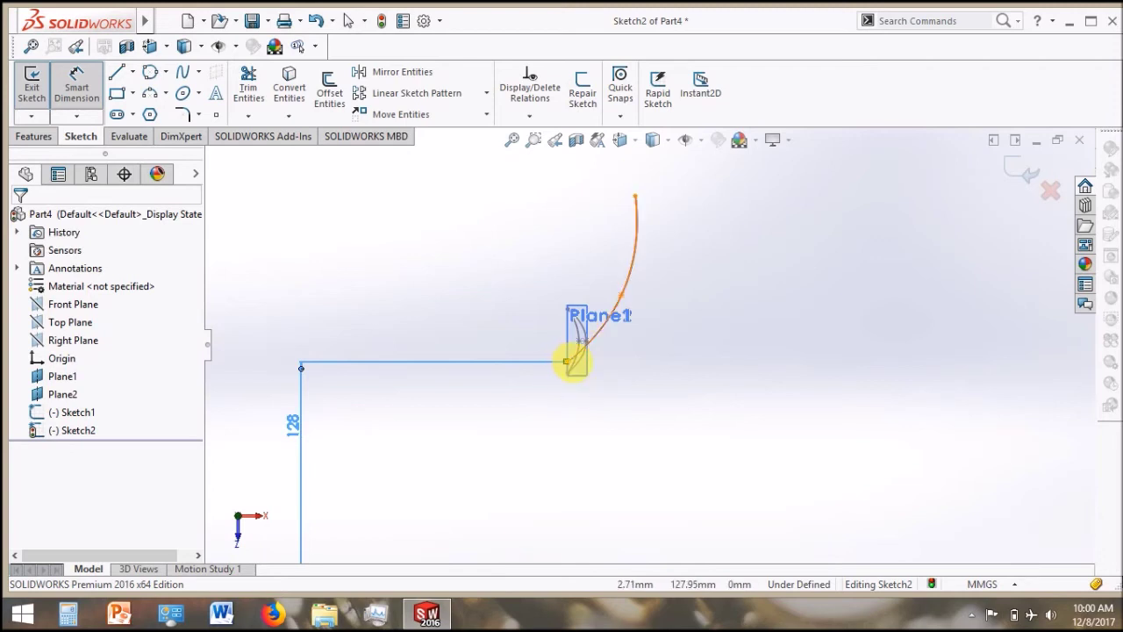
# Change the 91.82 dimension to 20 mm
pyautogui.click(570, 367)
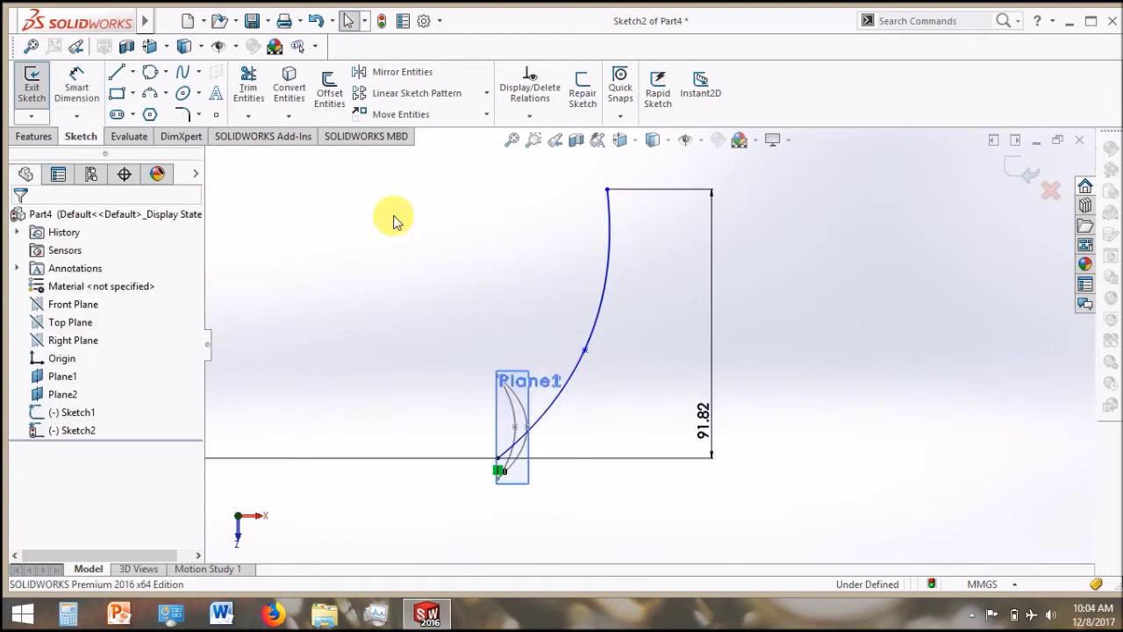
pyautogui.doubleClick(709, 430)
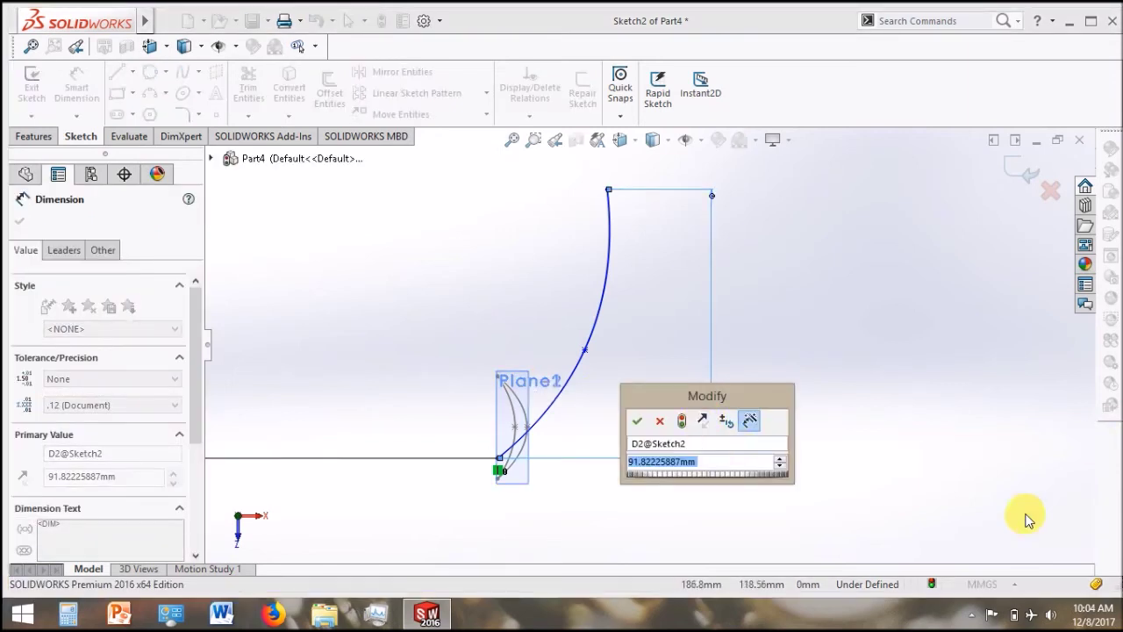
pyautogui.click(970, 616)
pyautogui.click(904, 491)
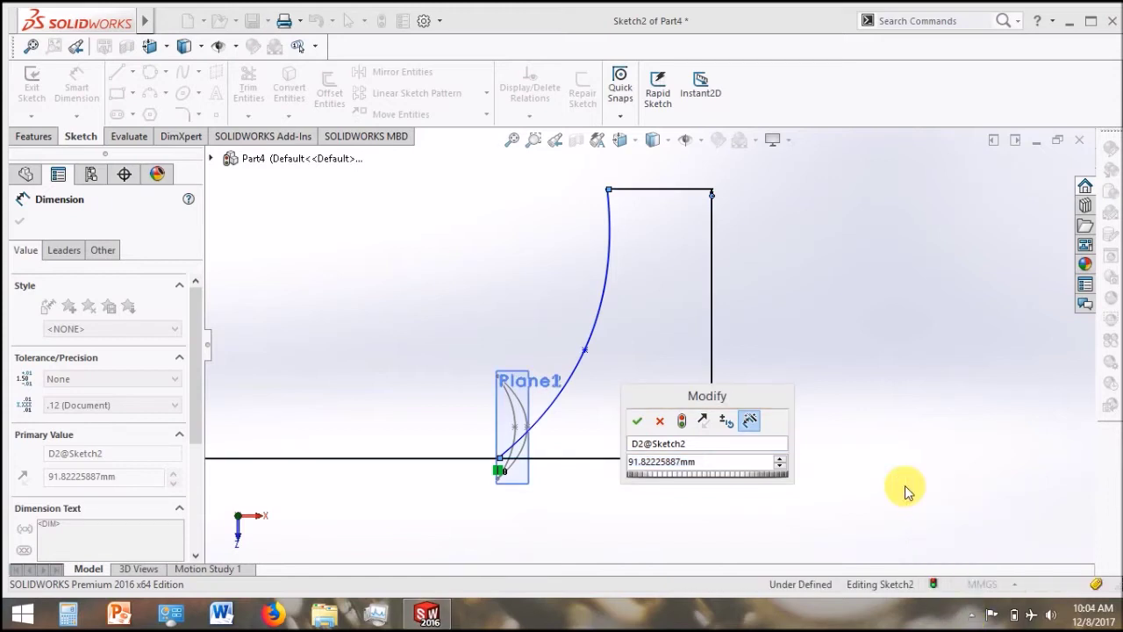
pyautogui.click(715, 472)
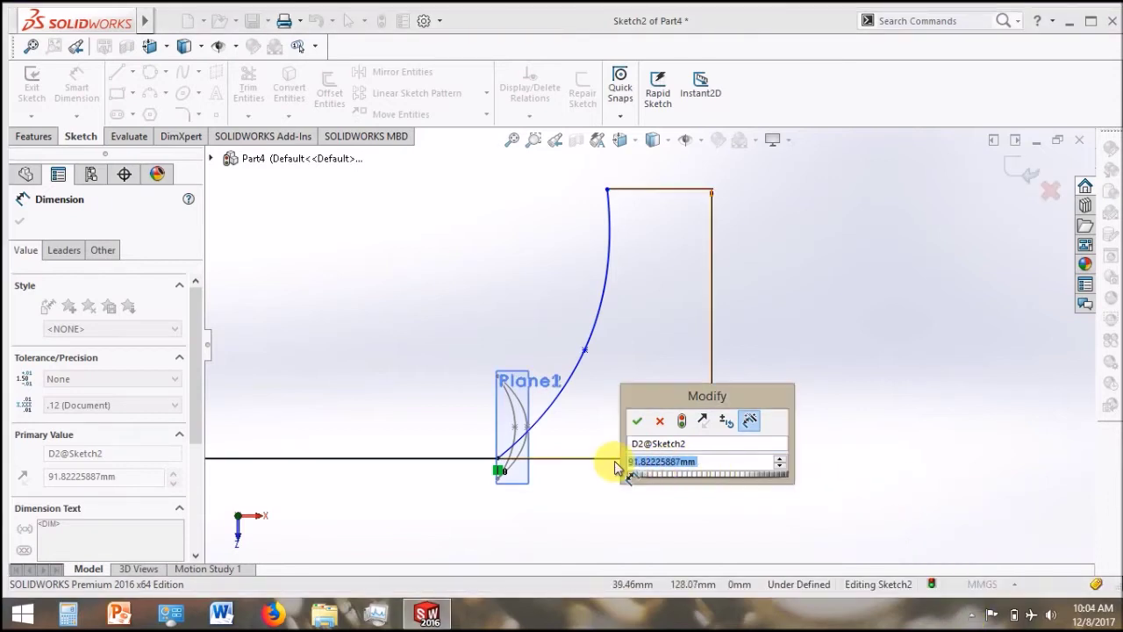
pyautogui.write('20')
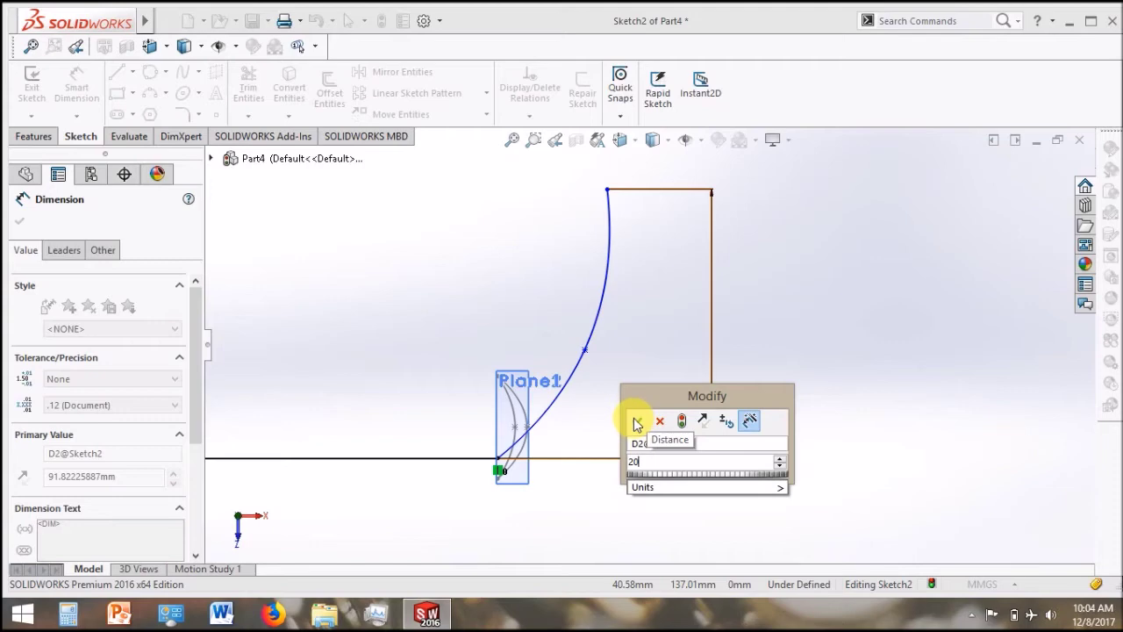
pyautogui.click(637, 423)
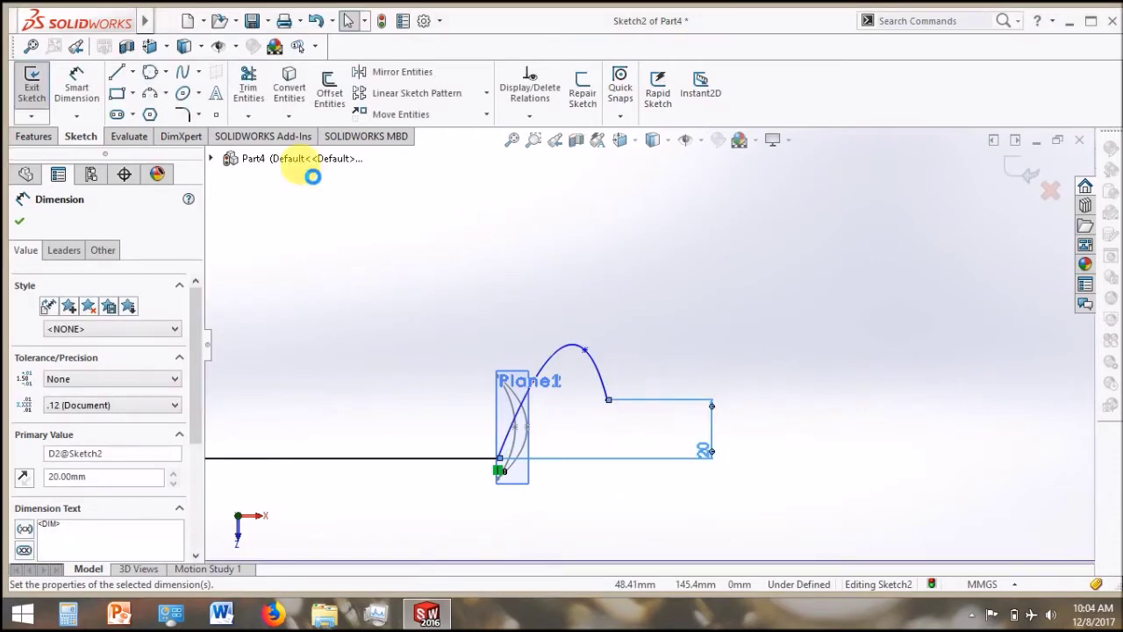
# Add a 28 mm width from the Sketch1 arc top to the spline end, then reshape the curve
pyautogui.click(77, 88)
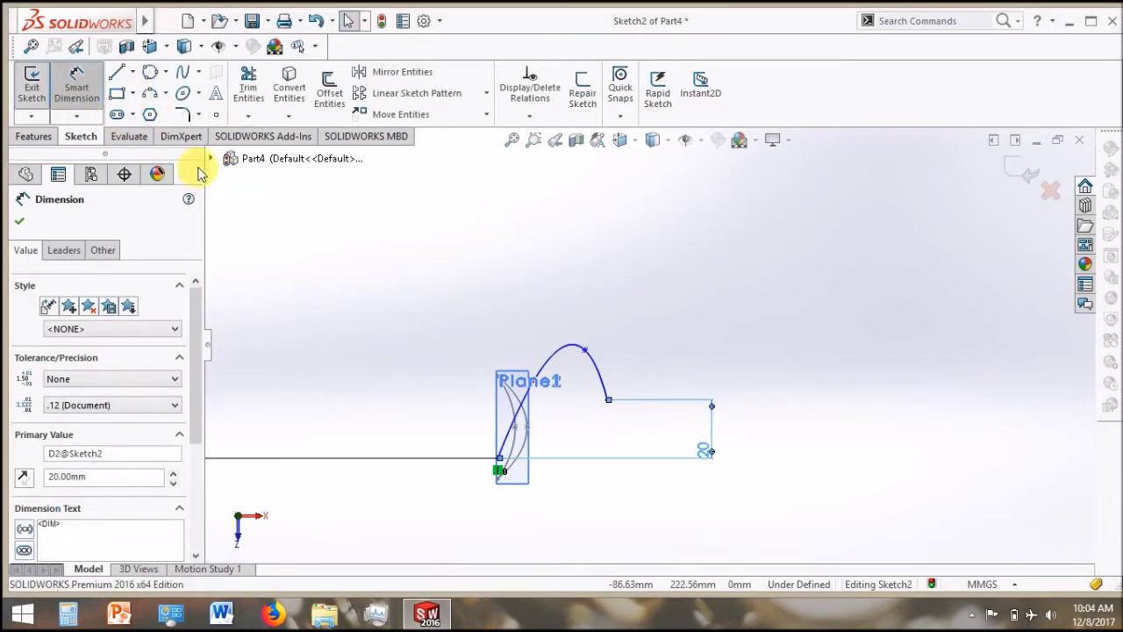
pyautogui.click(498, 376)
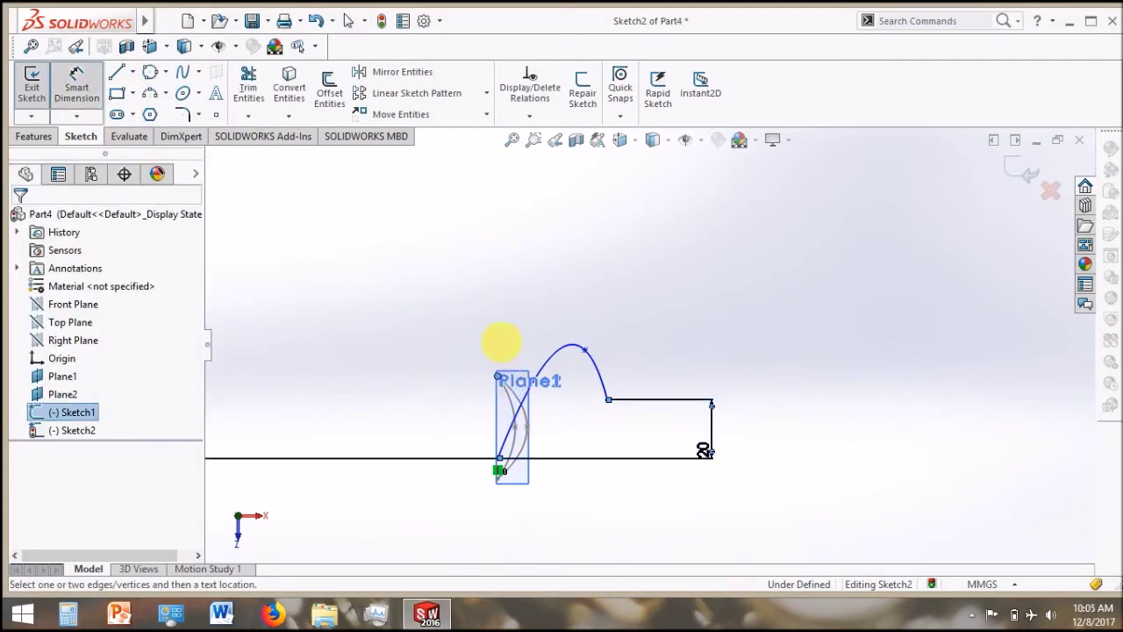
pyautogui.click(608, 402)
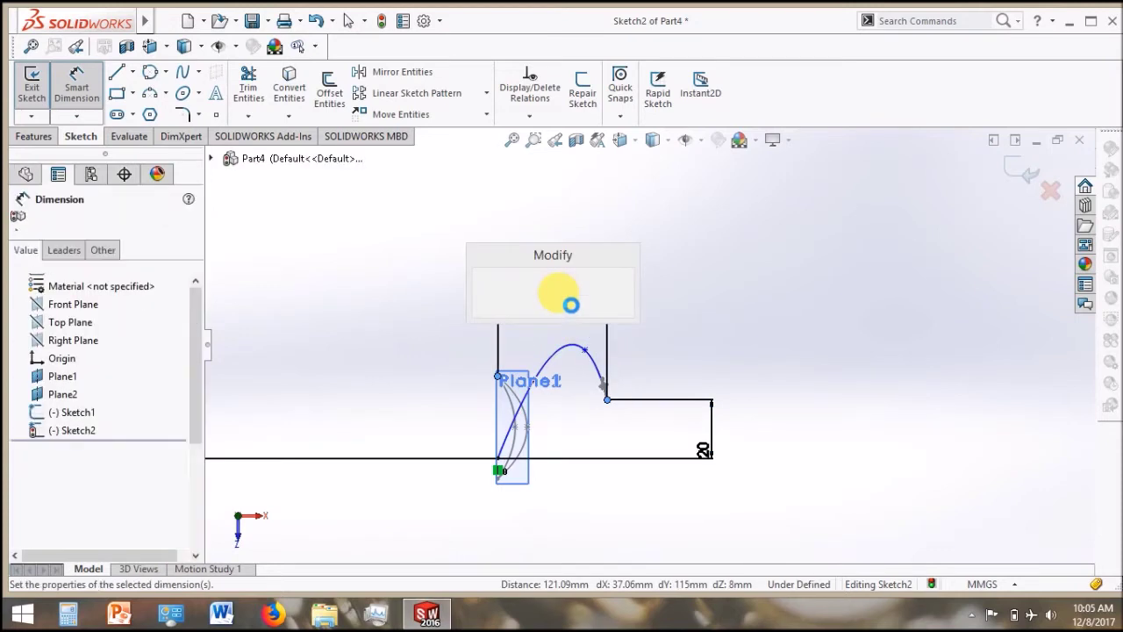
pyautogui.write('28')
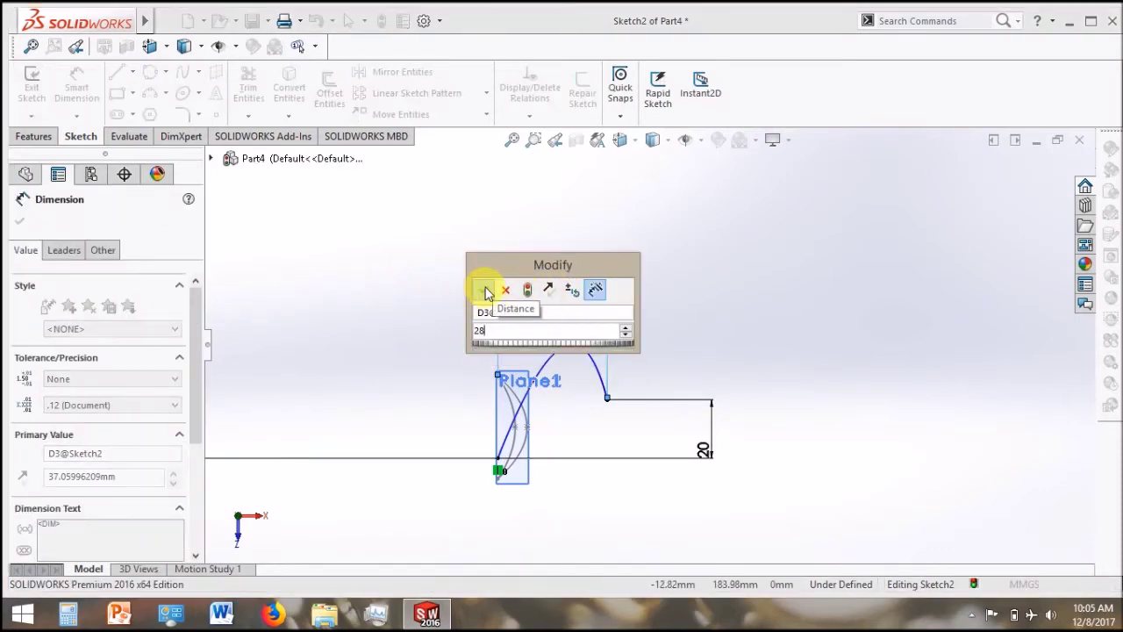
pyautogui.click(482, 290)
pyautogui.click(76, 86)
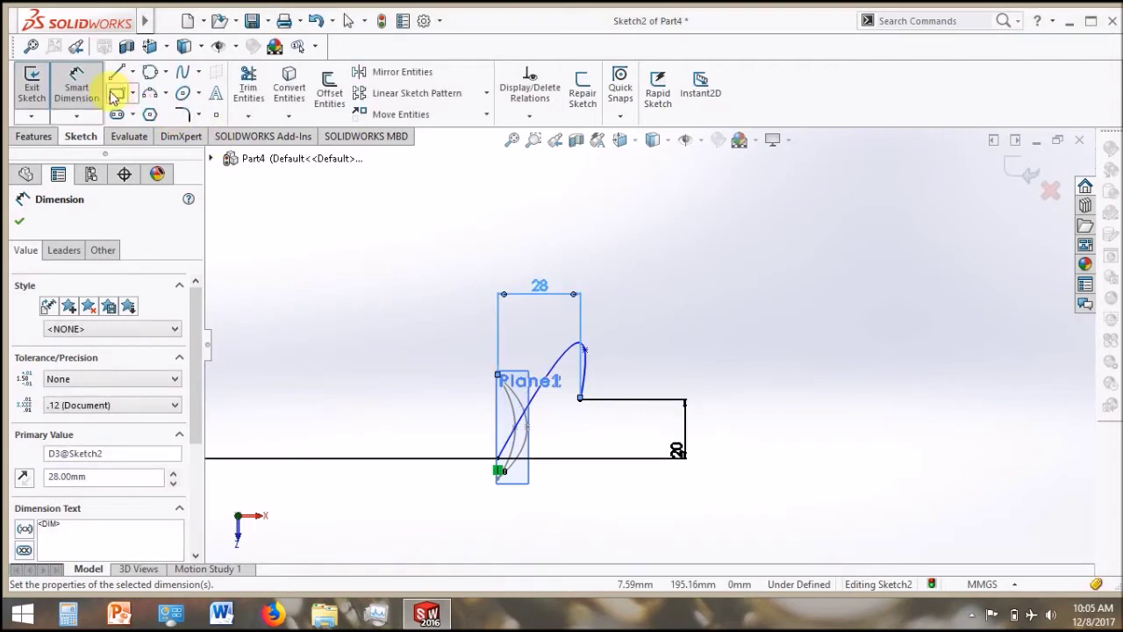
pyautogui.moveTo(585, 351); pyautogui.dragTo(553, 439)
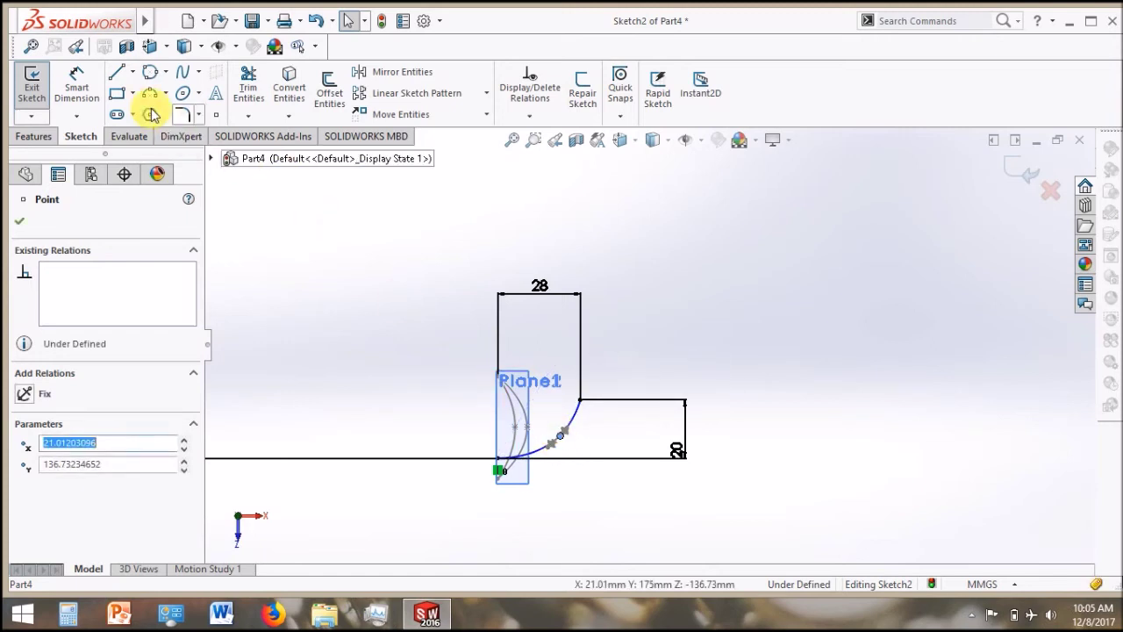
# Draw a spline from the origin to the step corner
pyautogui.click(181, 72)
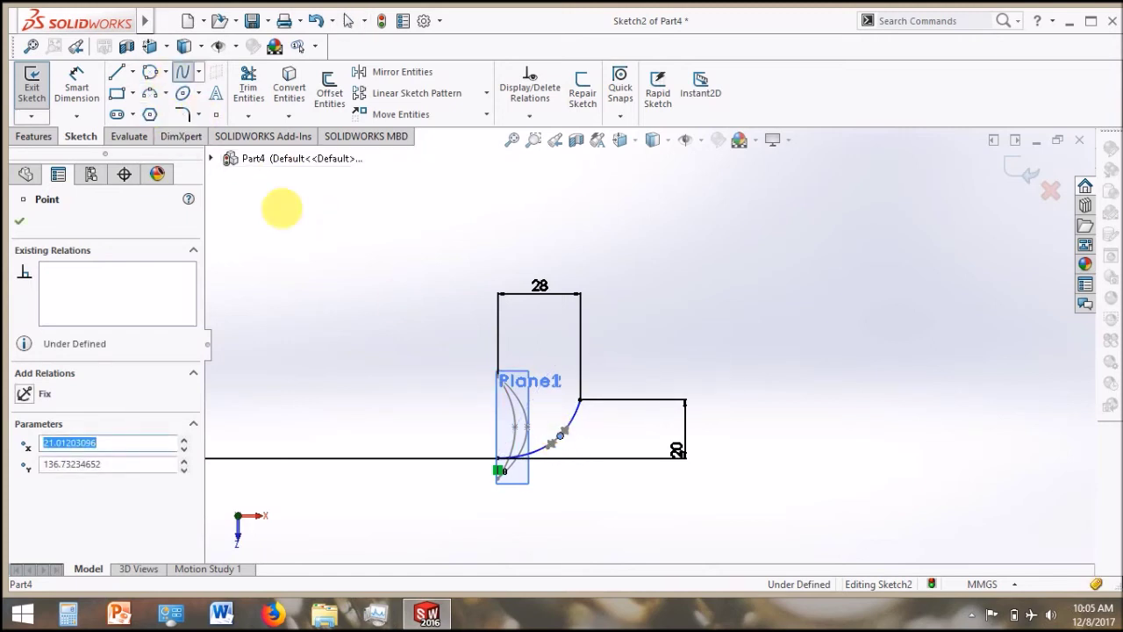
pyautogui.click(497, 461)
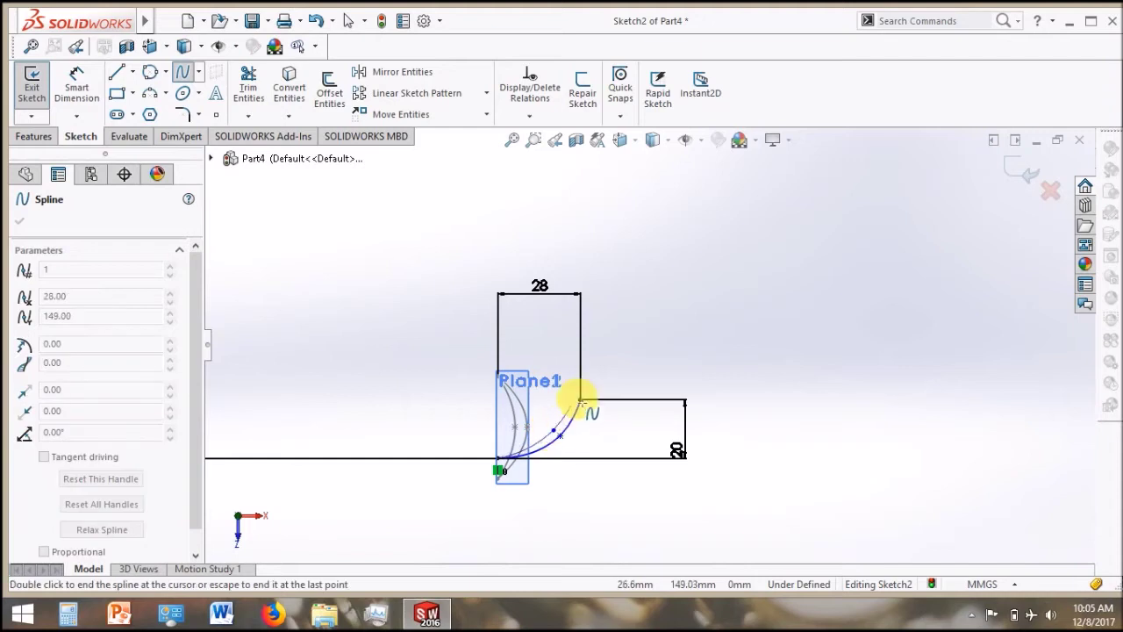
pyautogui.click(580, 401)
pyautogui.rightClick(620, 315)
pyautogui.click(627, 322)
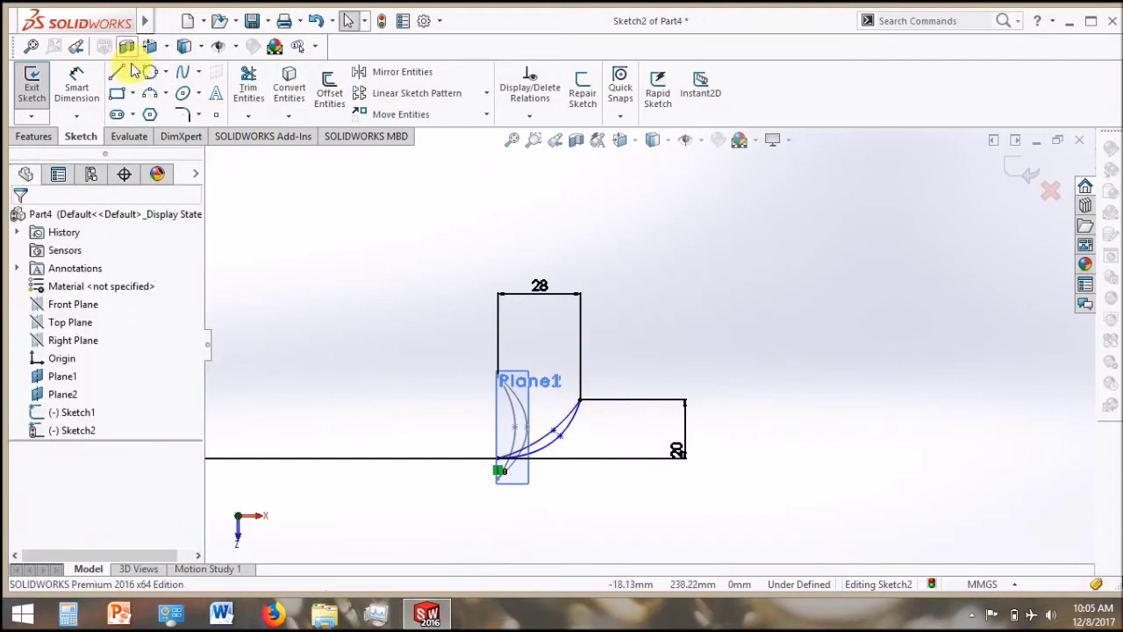
# Constrain the new spline's point with a 3 mm dimension
pyautogui.click(77, 85)
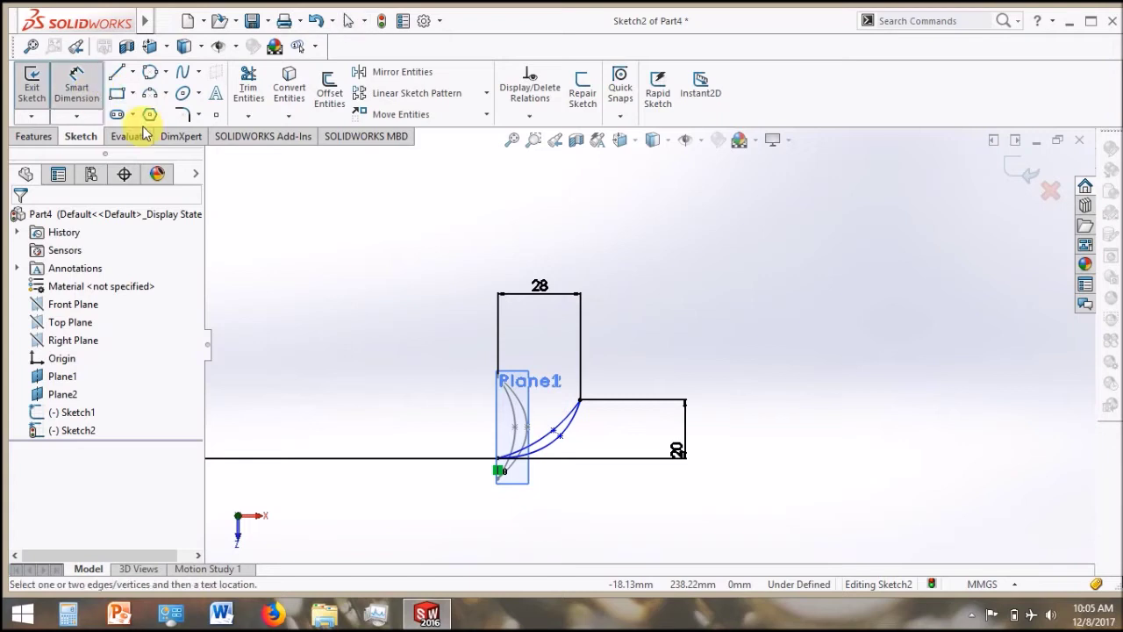
pyautogui.click(554, 432)
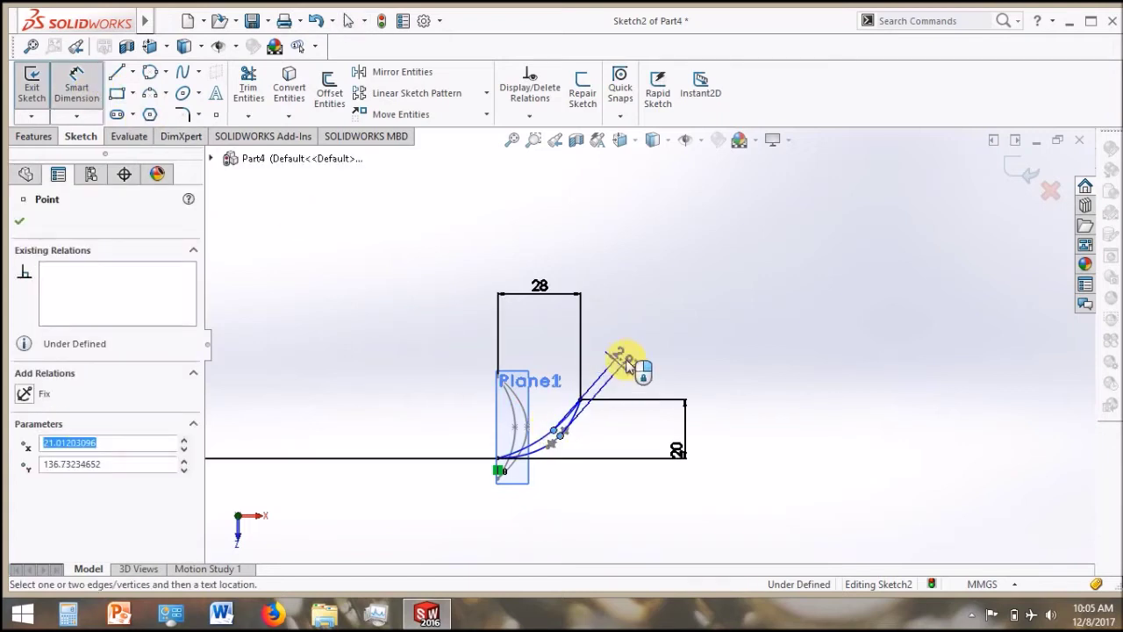
pyautogui.click(627, 366)
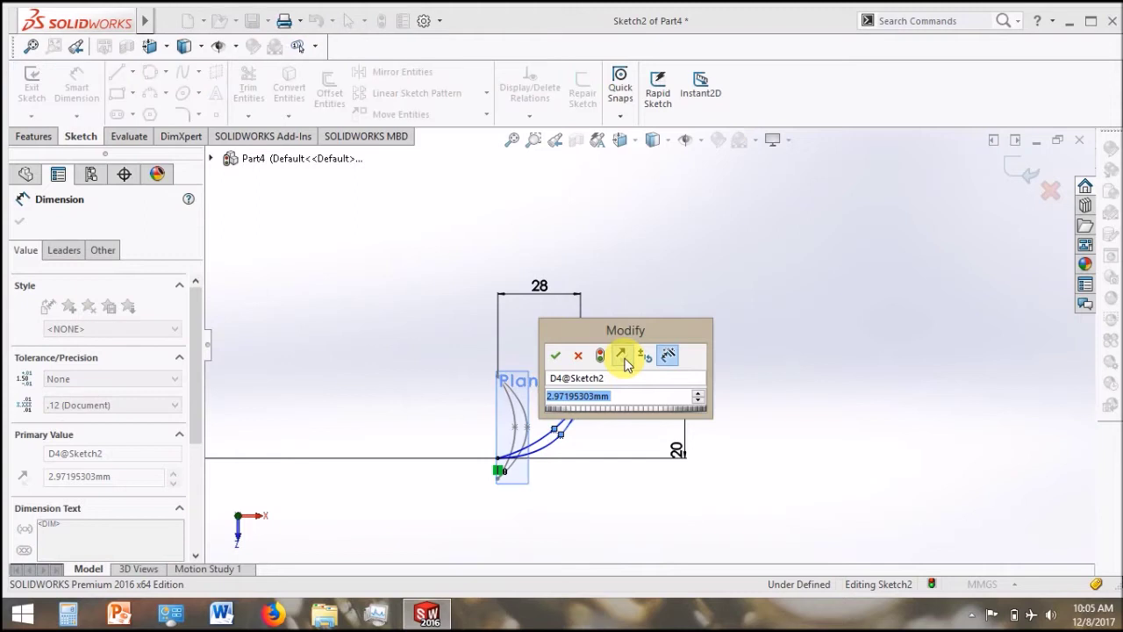
pyautogui.write('3')
pyautogui.click(556, 358)
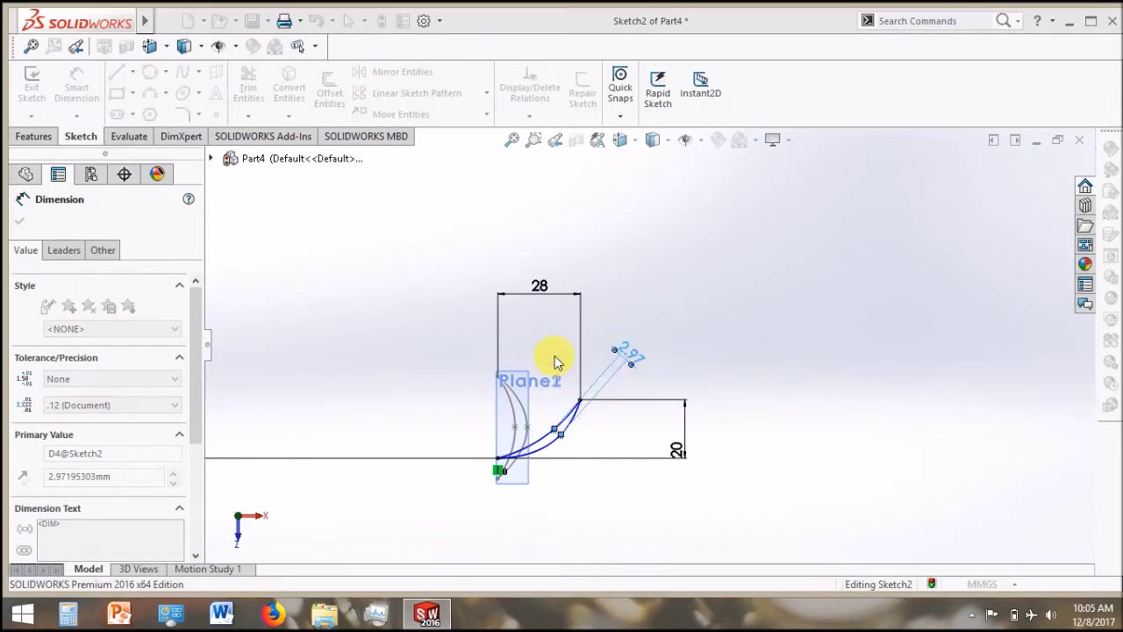
pyautogui.click(719, 313)
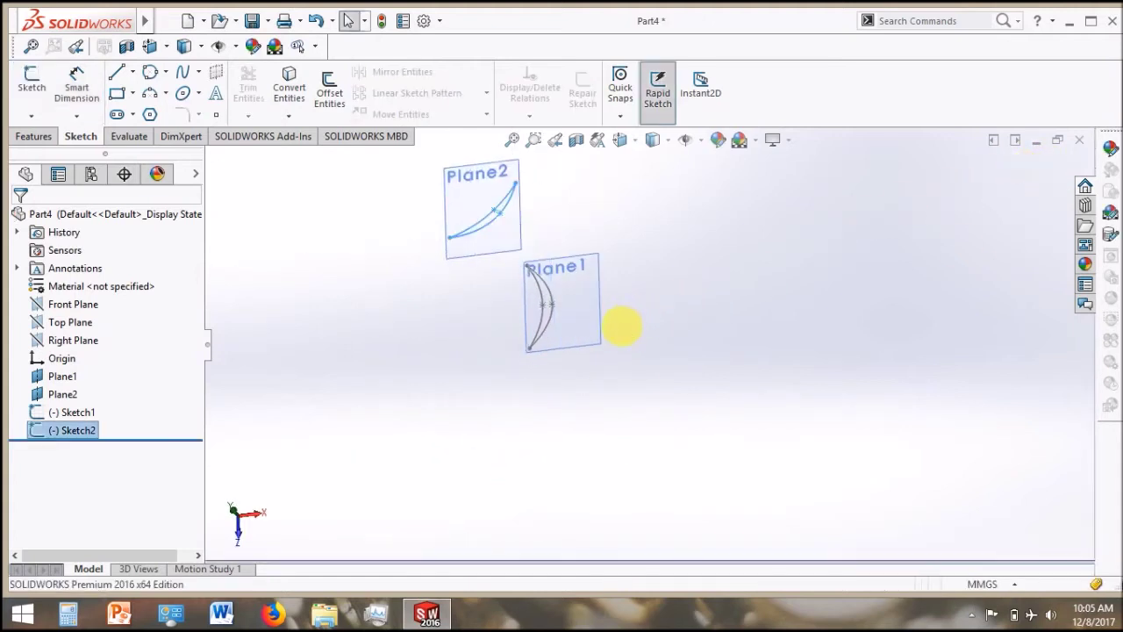
# Start 3DSketch3 from the Sketch dropdown's 3D Sketch option
pyautogui.click(32, 115)
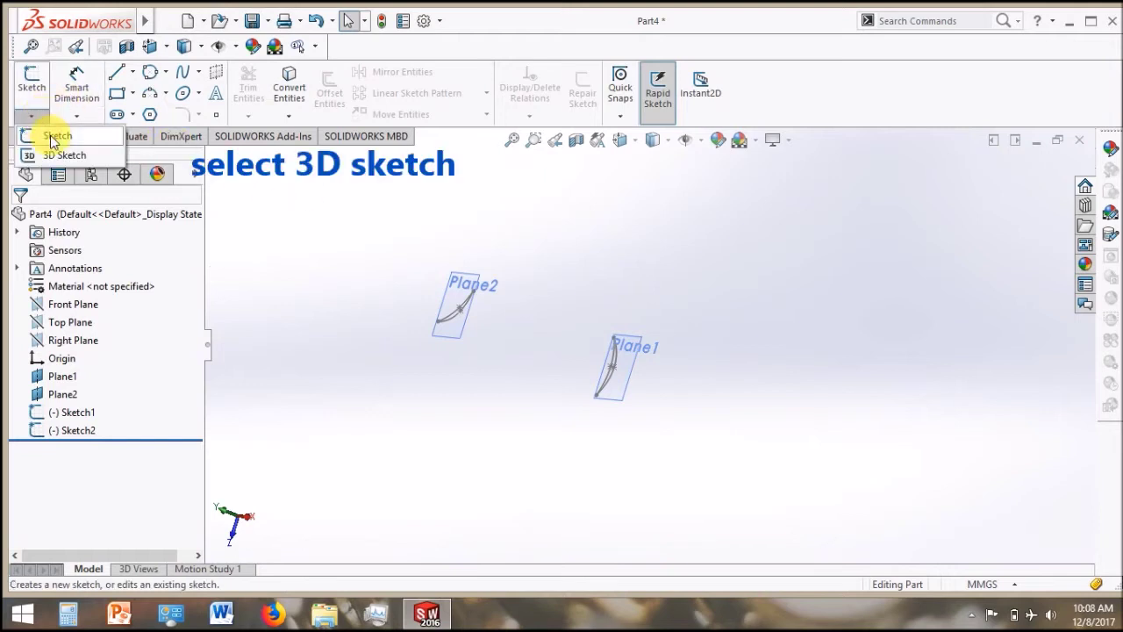
pyautogui.click(46, 153)
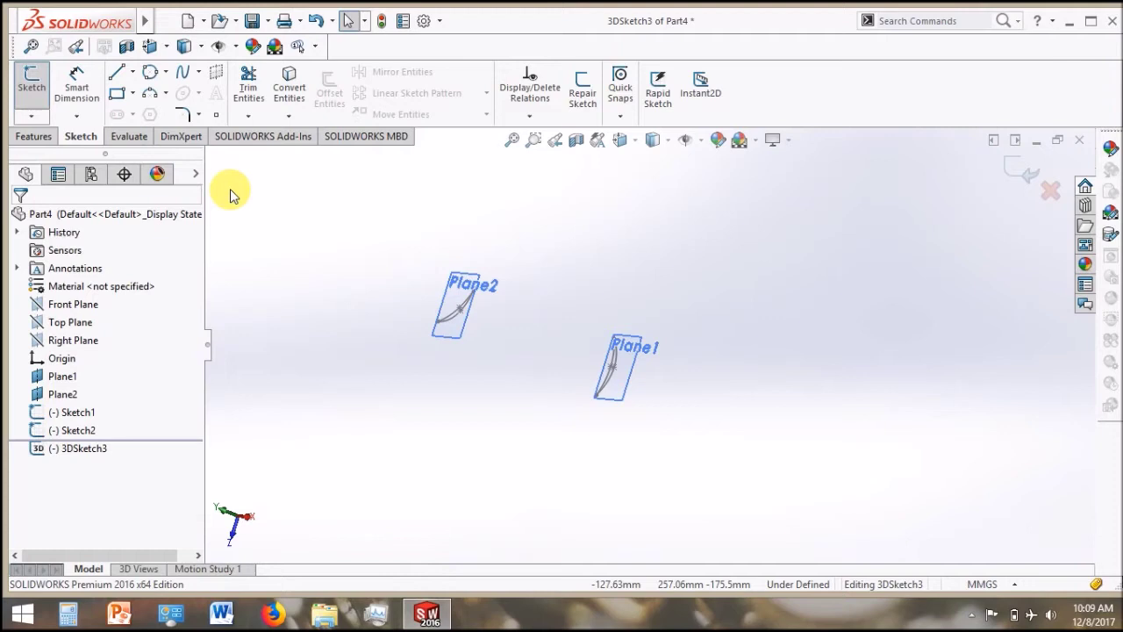
# Draw two splines linking the Plane2 profile ends to the matching Plane1 profile ends
pyautogui.click(186, 78)
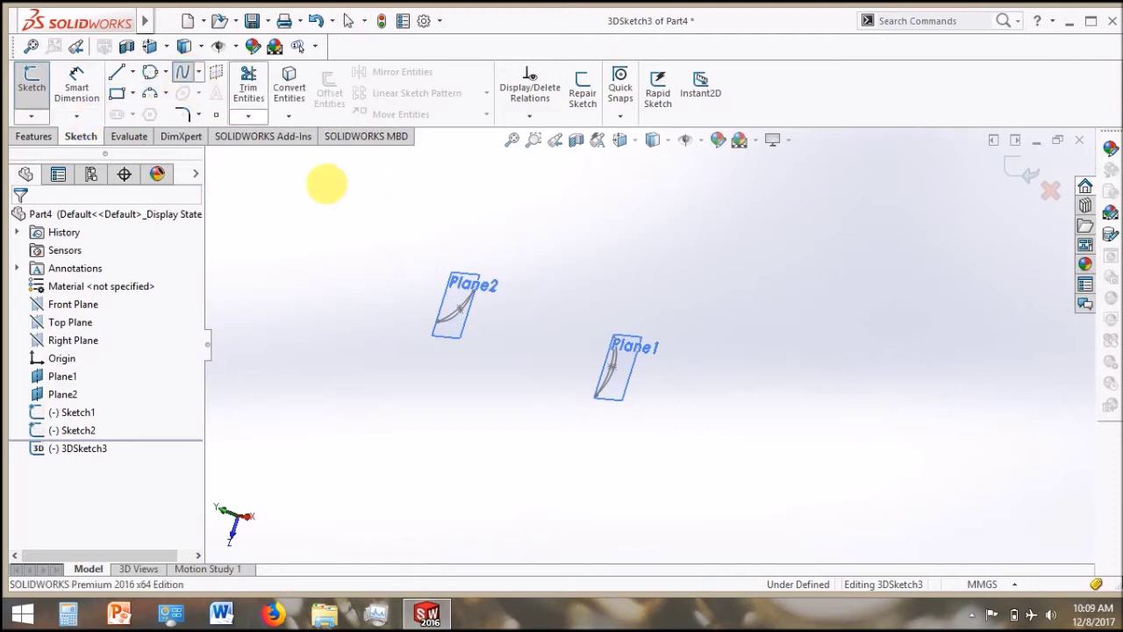
pyautogui.click(473, 292)
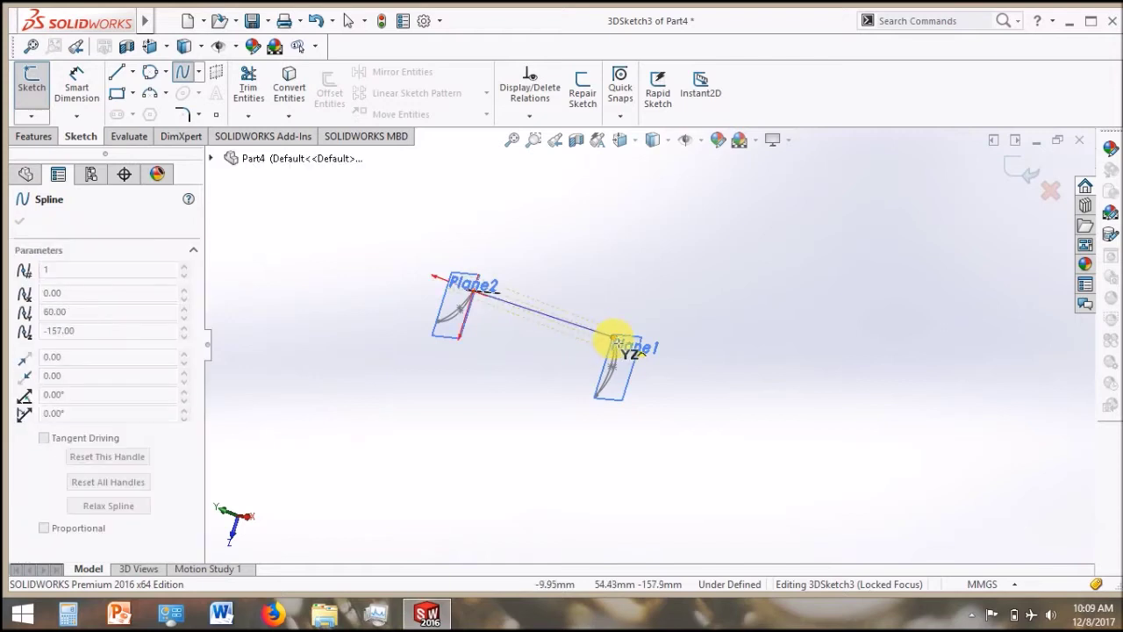
pyautogui.click(616, 339)
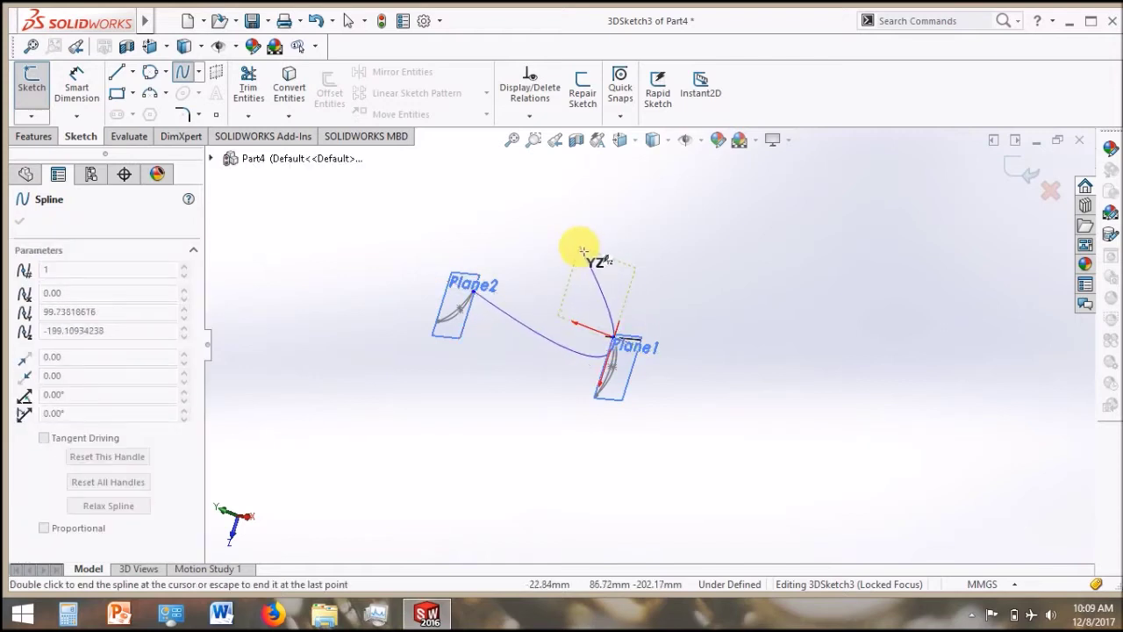
pyautogui.rightClick(583, 250)
pyautogui.click(589, 253)
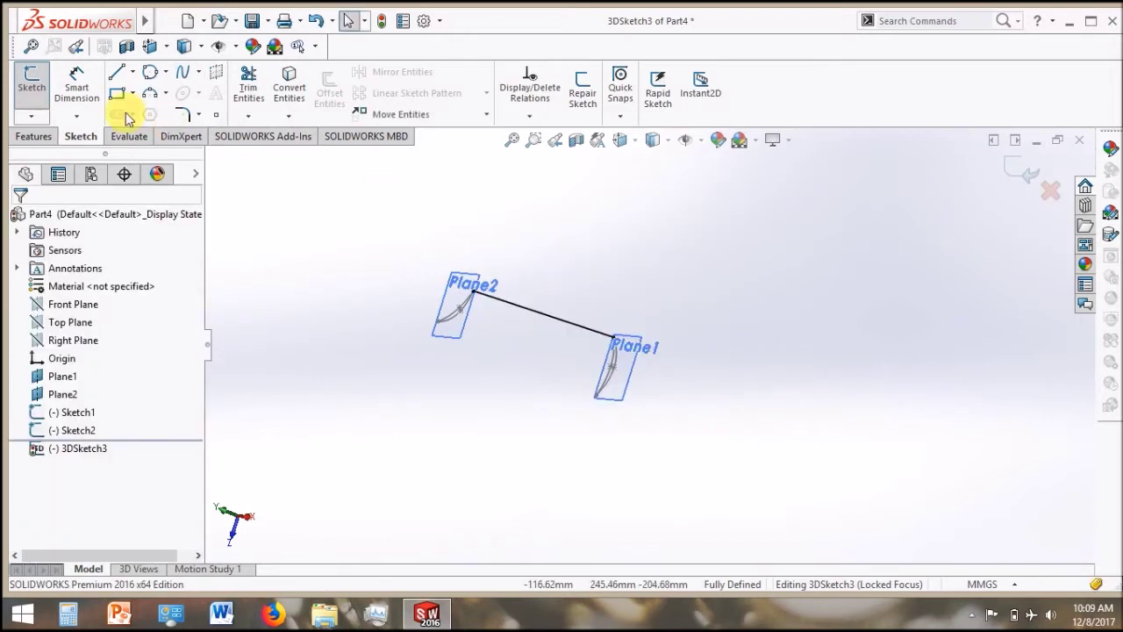
pyautogui.click(187, 77)
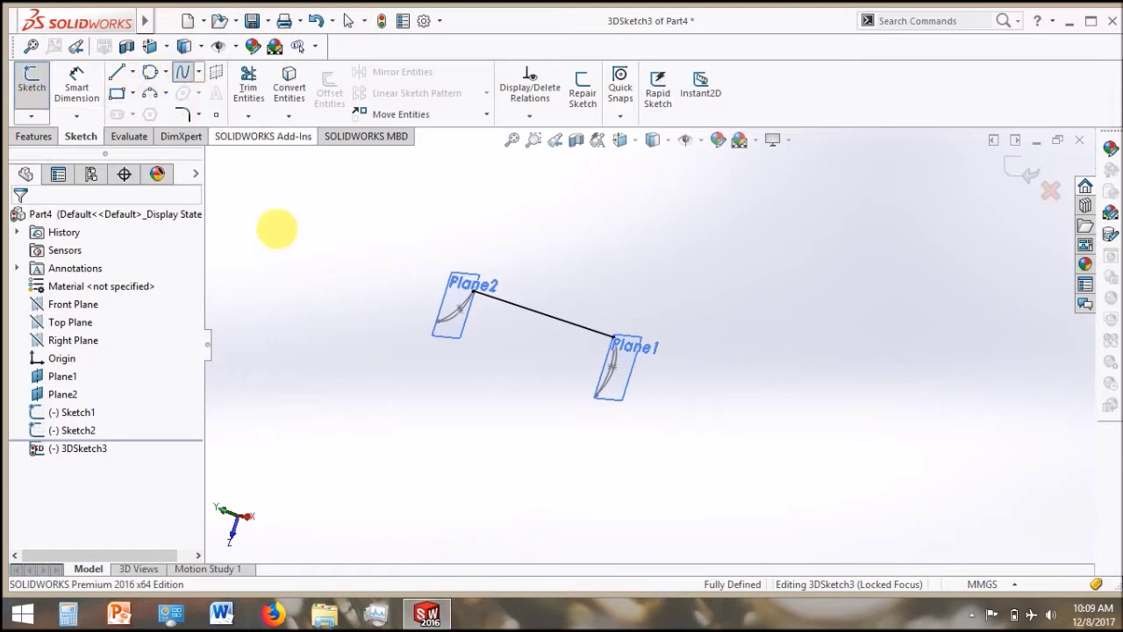
pyautogui.click(439, 323)
pyautogui.click(594, 391)
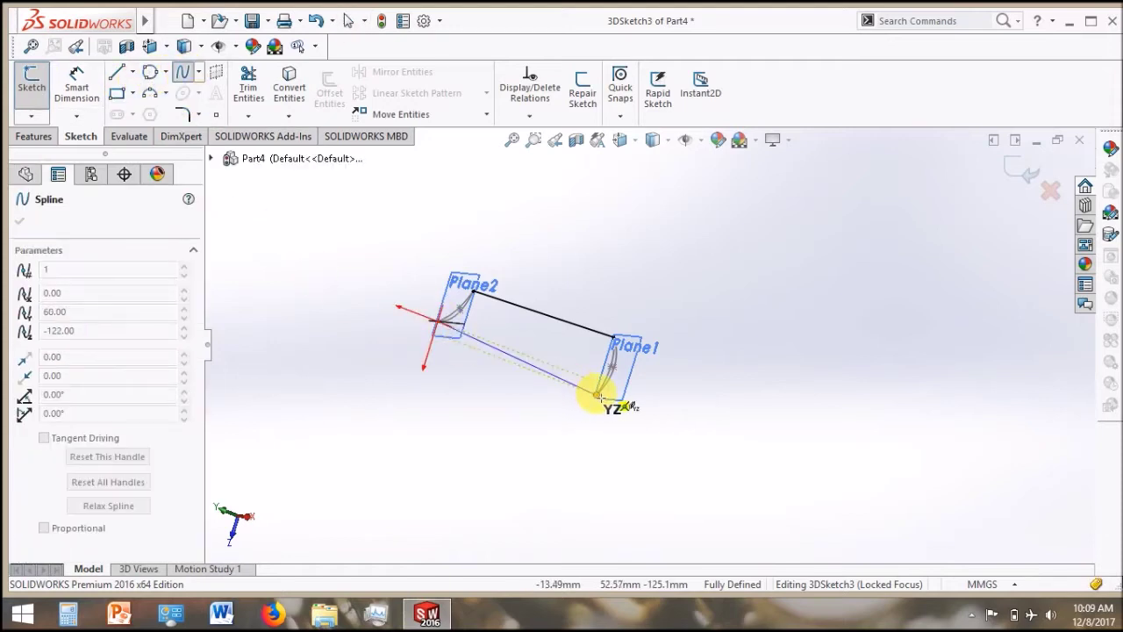
pyautogui.rightClick(716, 361)
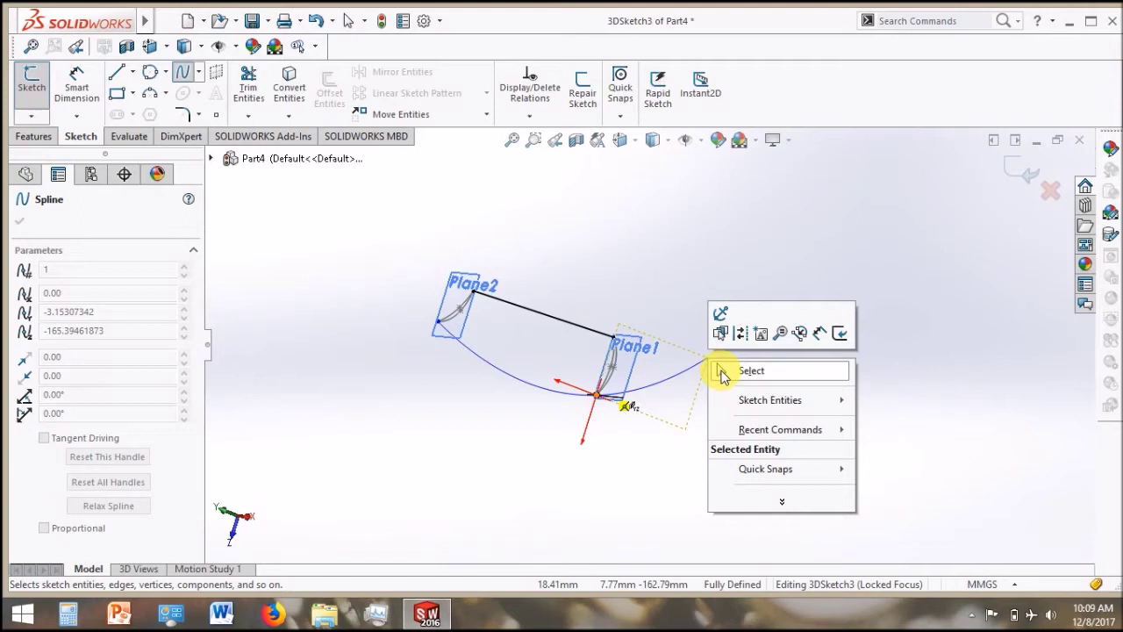
pyautogui.press('Escape')
# Reshape a guide spline by dragging one of its points
pyautogui.moveTo(634, 414)
pyautogui.mouseDown(button='middle')
pyautogui.moveTo(627, 409)
pyautogui.moveTo(684, 307)
pyautogui.moveTo(778, 220)
pyautogui.moveTo(804, 225)
pyautogui.moveTo(809, 204)
pyautogui.moveTo(788, 220)
pyautogui.moveTo(793, 238)
pyautogui.mouseUp(button='middle')
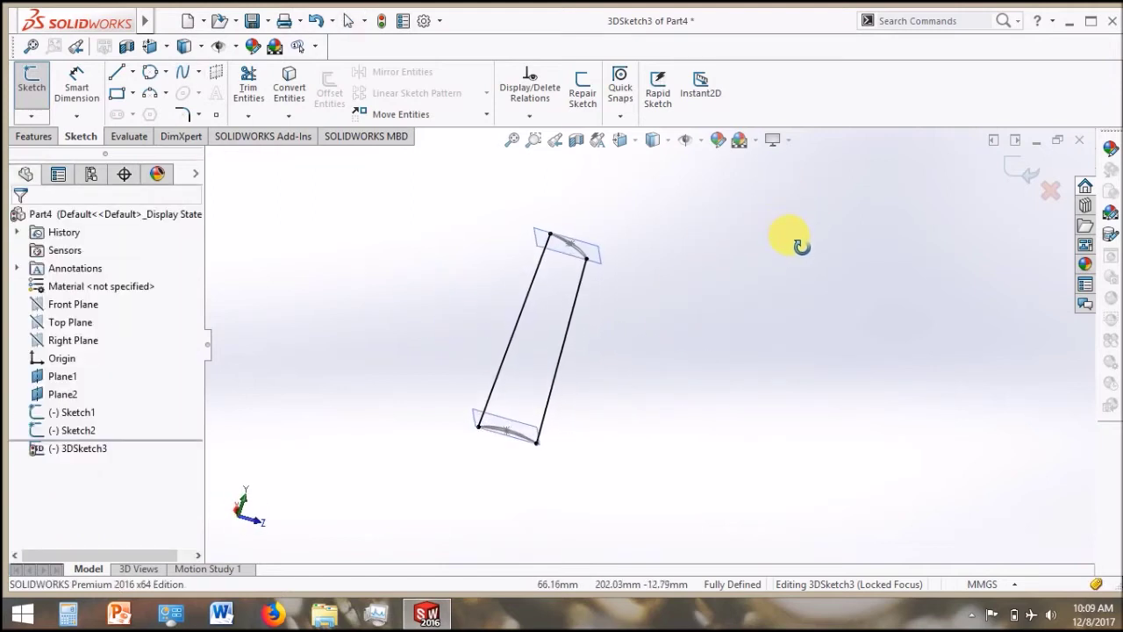
pyautogui.click(516, 337)
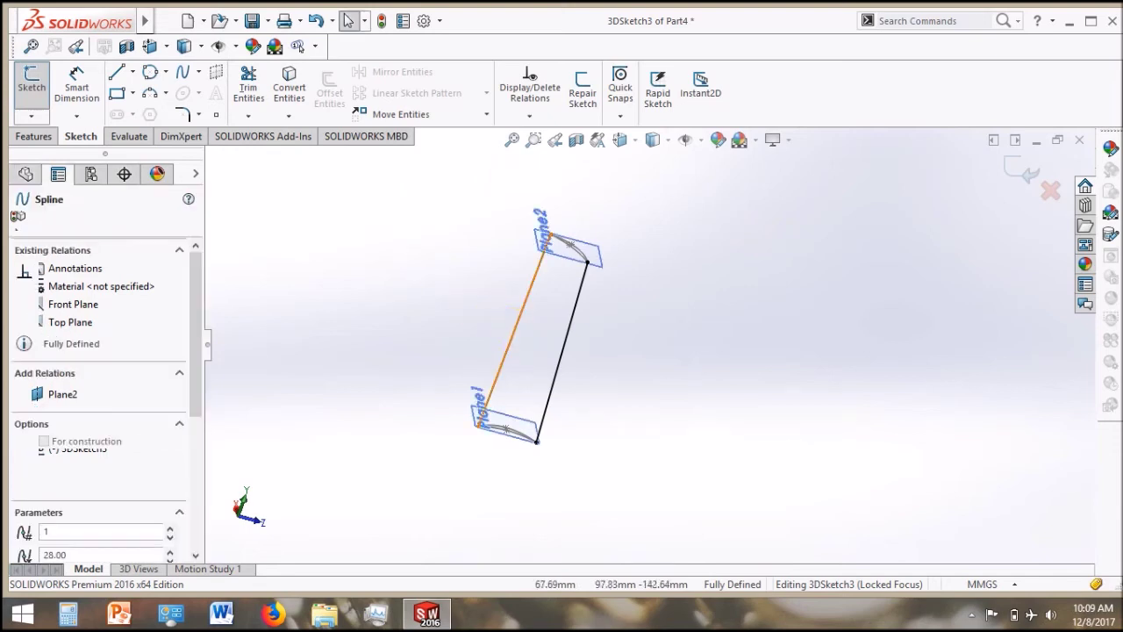
pyautogui.click(495, 360)
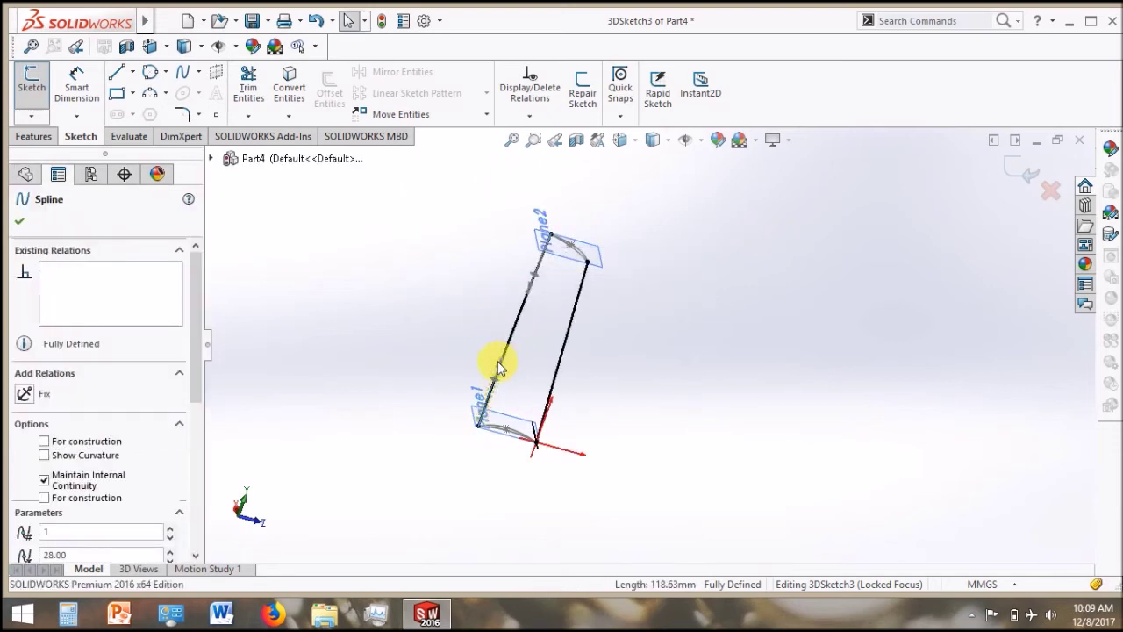
pyautogui.click(556, 382)
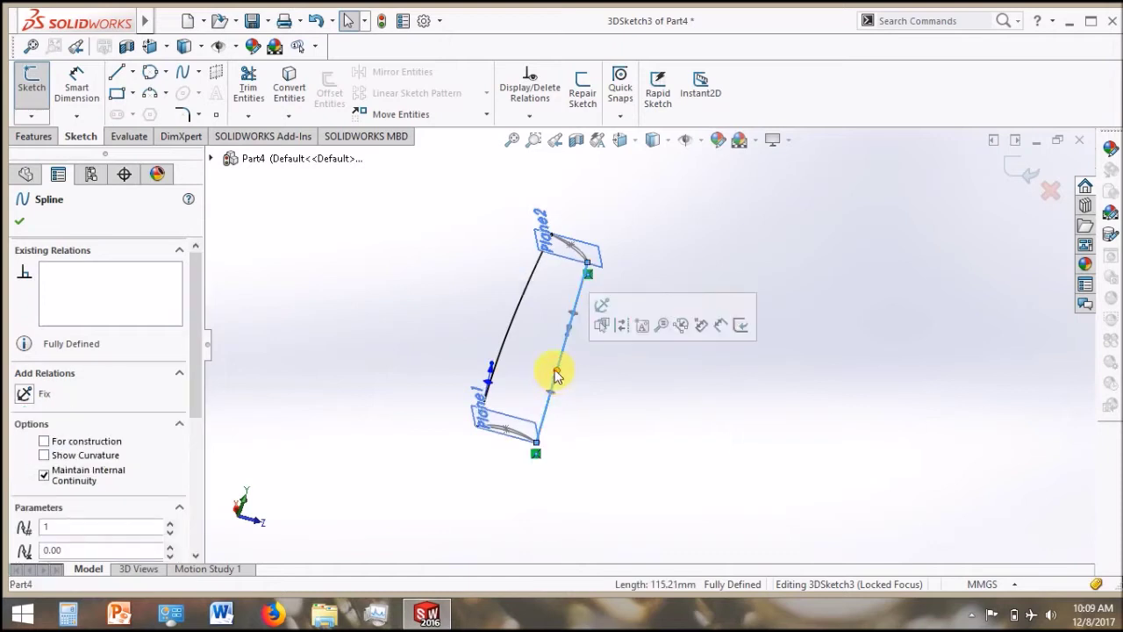
pyautogui.click(559, 391)
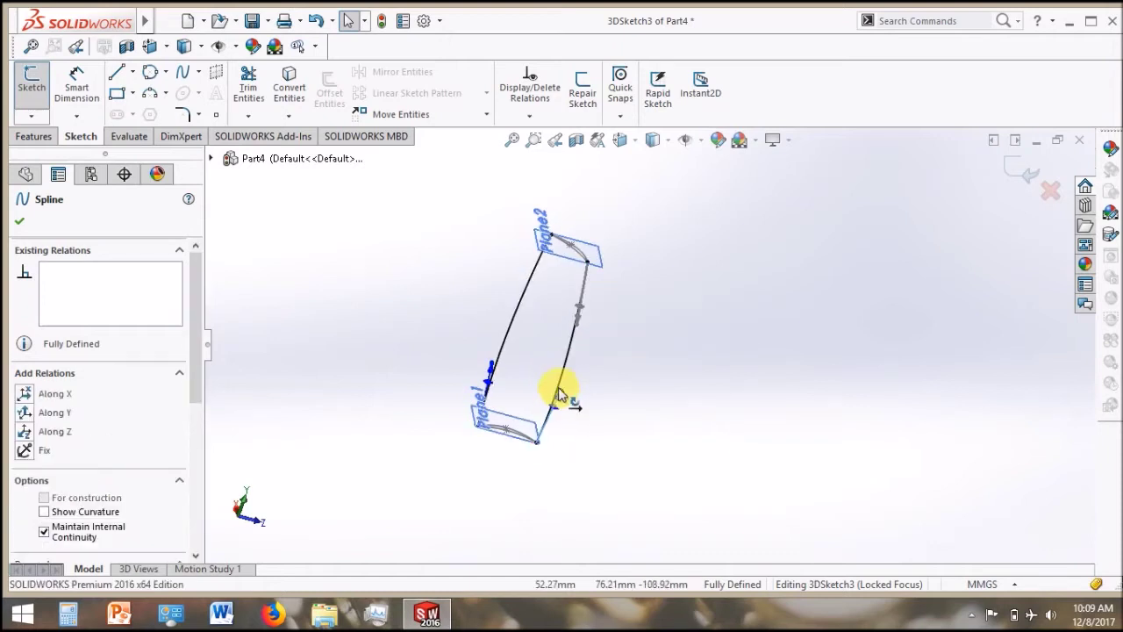
pyautogui.moveTo(559, 389)
pyautogui.mouseDown(button='middle')
pyautogui.moveTo(494, 371)
pyautogui.moveTo(451, 333)
pyautogui.moveTo(456, 382)
pyautogui.mouseUp(button='middle')
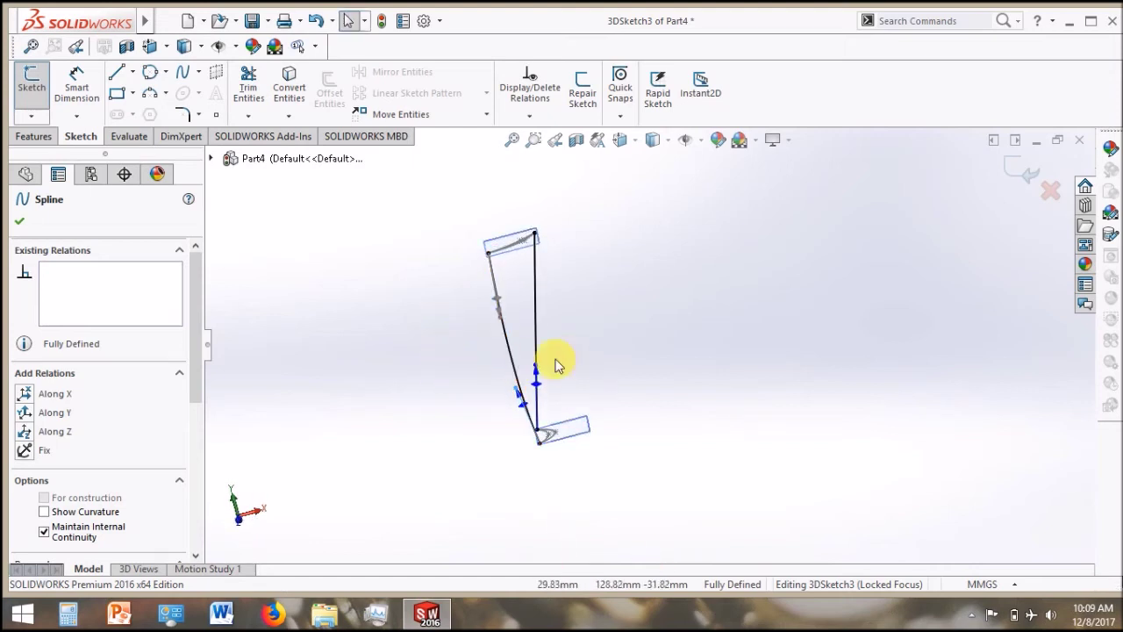
pyautogui.moveTo(536, 367); pyautogui.dragTo(532, 353)
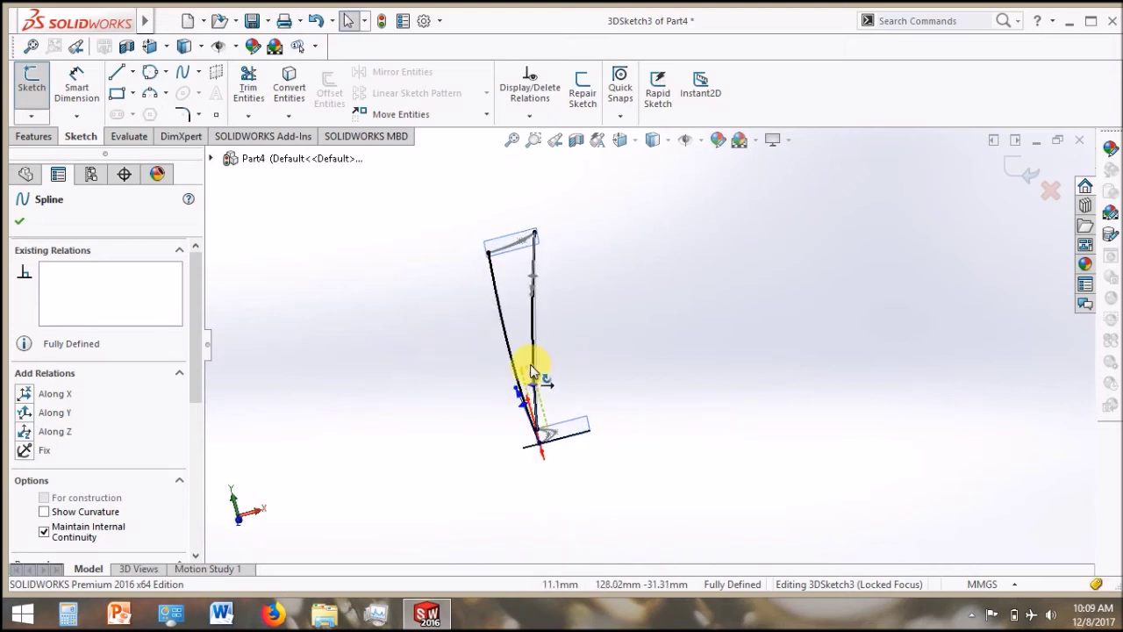
# Adjust the tangent at a guide curve's lower endpoint and close 3DSketch3
pyautogui.click(518, 391)
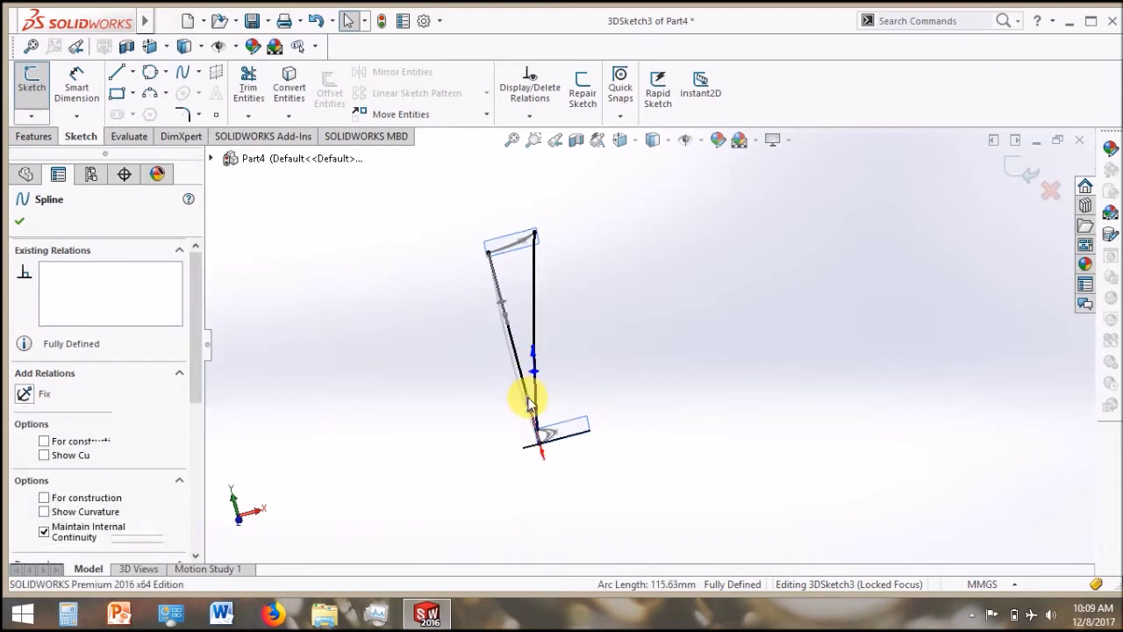
pyautogui.click(518, 405)
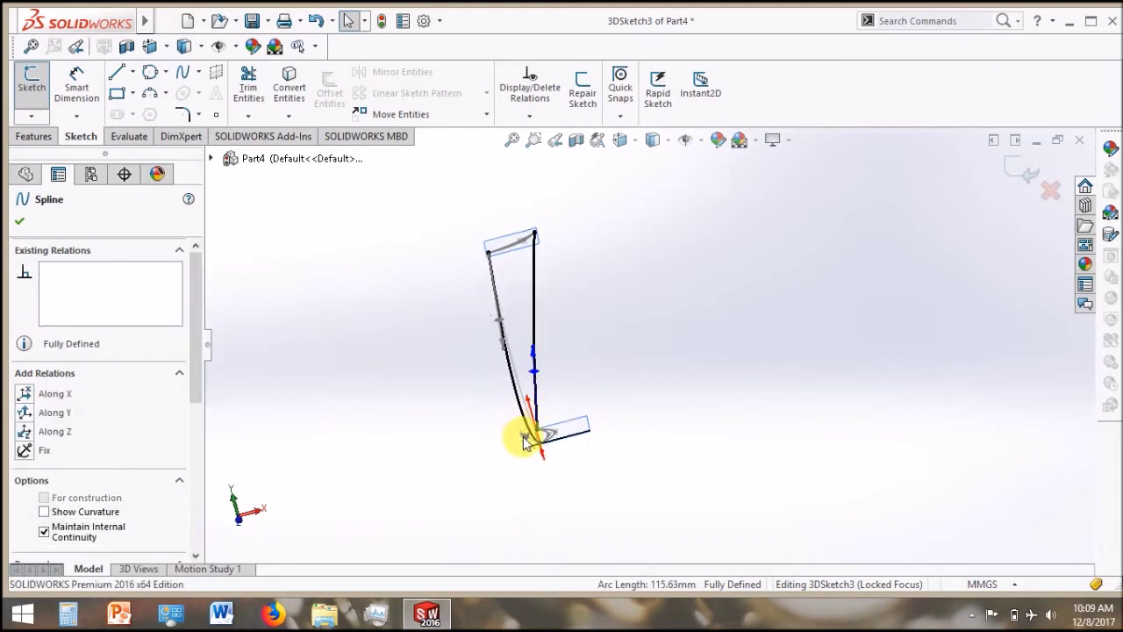
pyautogui.moveTo(527, 442)
pyautogui.mouseDown(button='middle')
pyautogui.moveTo(546, 392)
pyautogui.moveTo(638, 397)
pyautogui.moveTo(672, 367)
pyautogui.moveTo(648, 345)
pyautogui.moveTo(639, 464)
pyautogui.moveTo(629, 380)
pyautogui.moveTo(625, 520)
pyautogui.moveTo(638, 591)
pyautogui.moveTo(604, 495)
pyautogui.moveTo(522, 466)
pyautogui.moveTo(536, 474)
pyautogui.moveTo(532, 512)
pyautogui.mouseUp(button='middle')
pyautogui.click(544, 352)
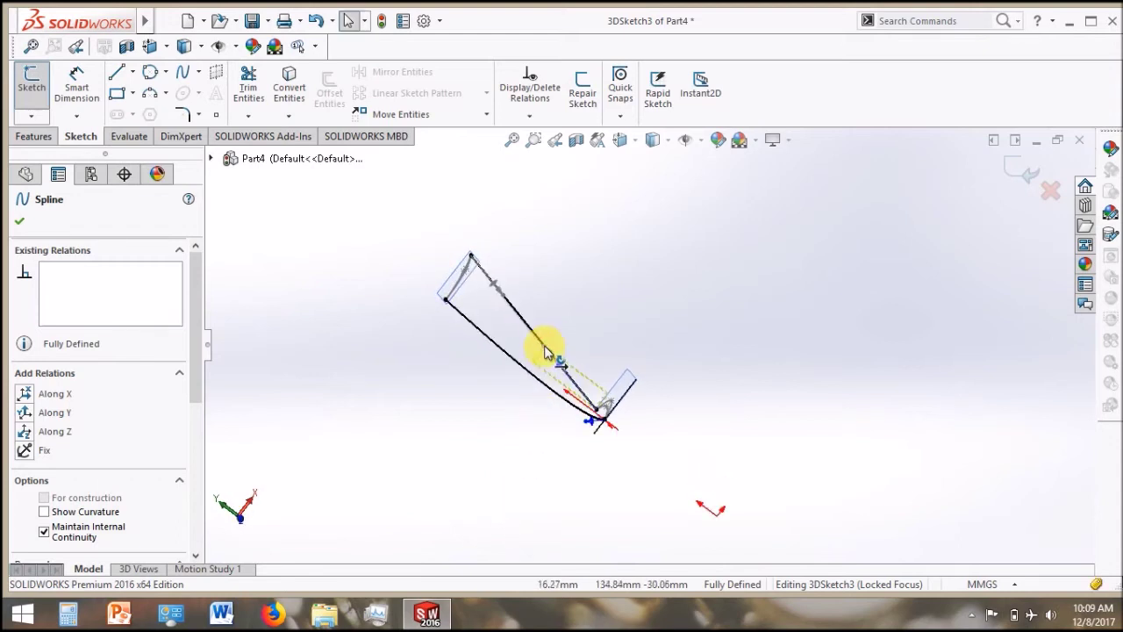
pyautogui.click(1025, 171)
pyautogui.moveTo(447, 391)
pyautogui.mouseDown(button='middle')
pyautogui.moveTo(579, 328)
pyautogui.moveTo(570, 377)
pyautogui.moveTo(566, 331)
pyautogui.mouseUp(button='middle')
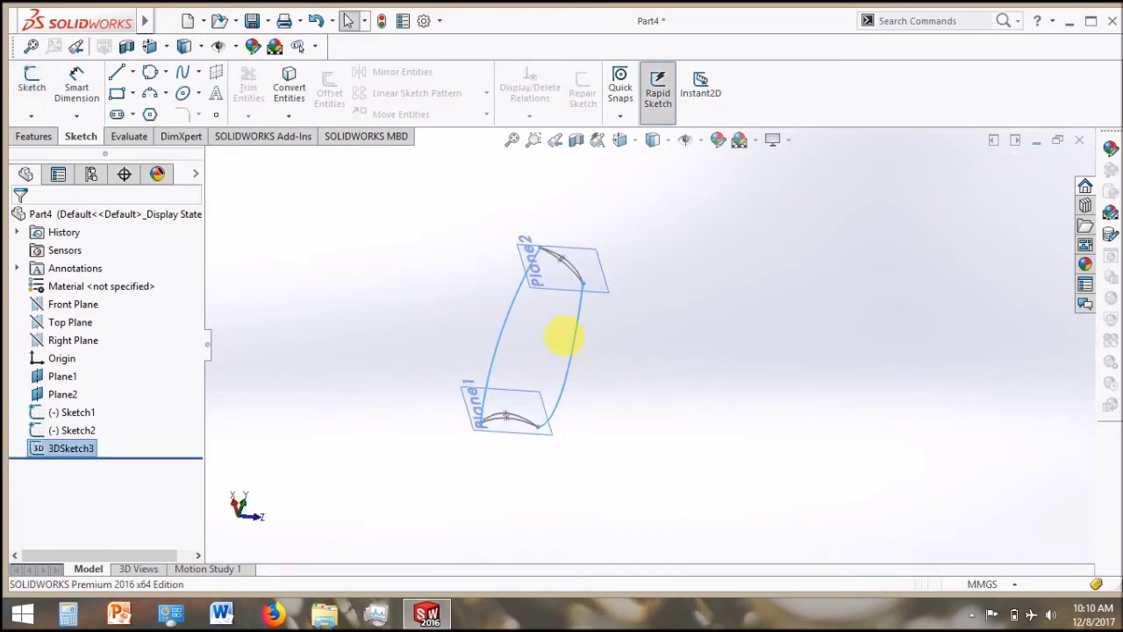
# Loft the upper and lower arc profiles, guided by both side curves, into the Loft2 blade
pyautogui.click(27, 137)
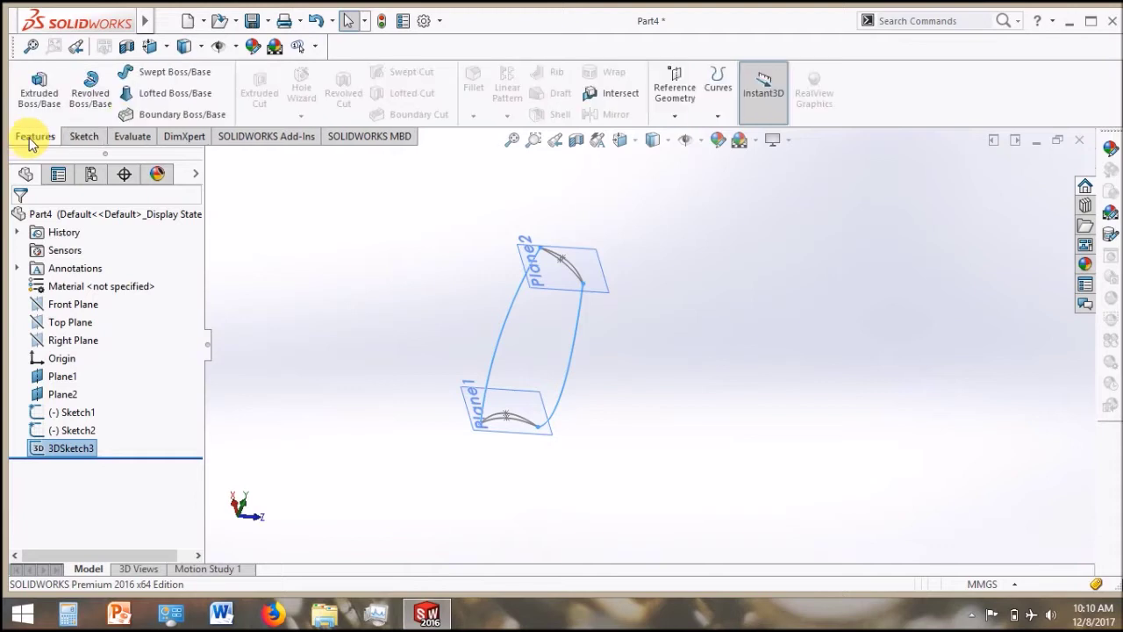
pyautogui.click(164, 105)
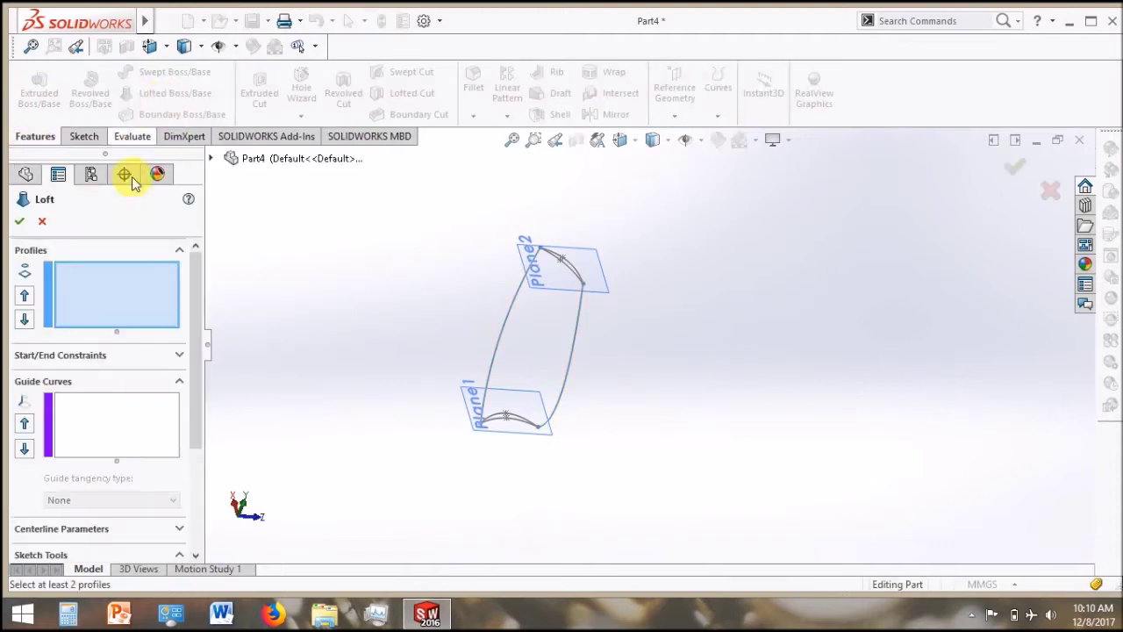
pyautogui.click(572, 270)
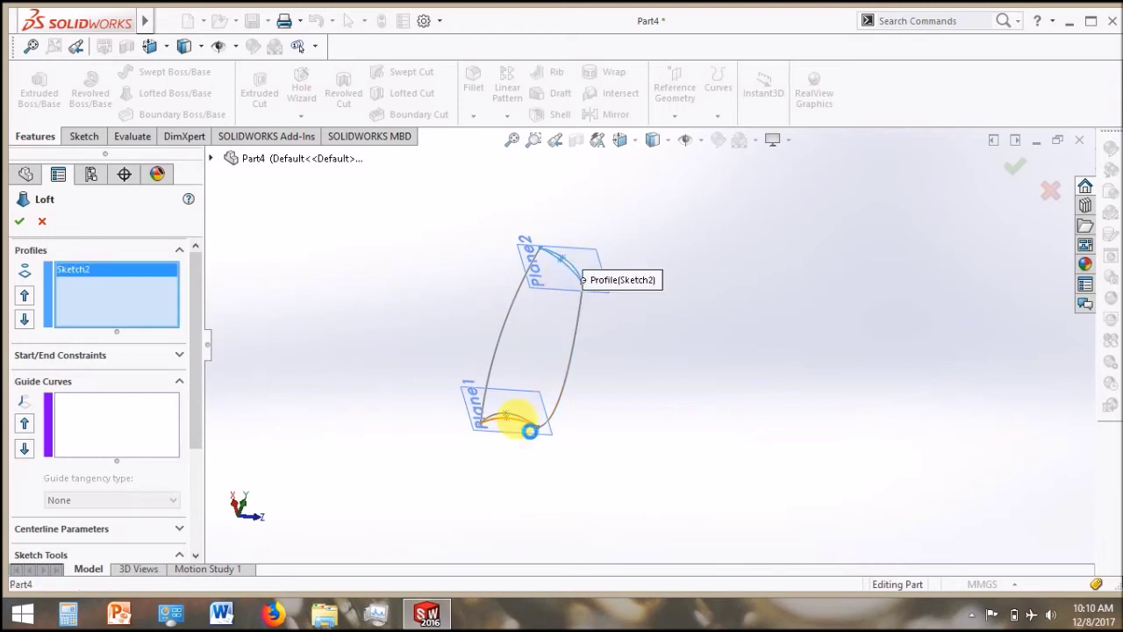
pyautogui.click(518, 425)
pyautogui.click(104, 405)
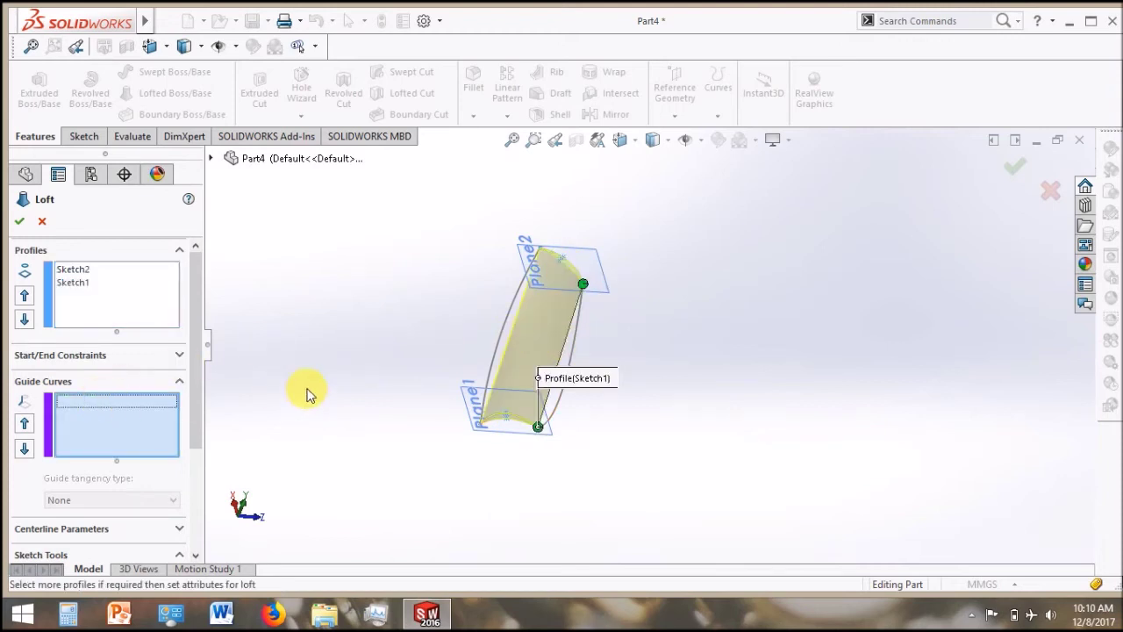
pyautogui.click(546, 274)
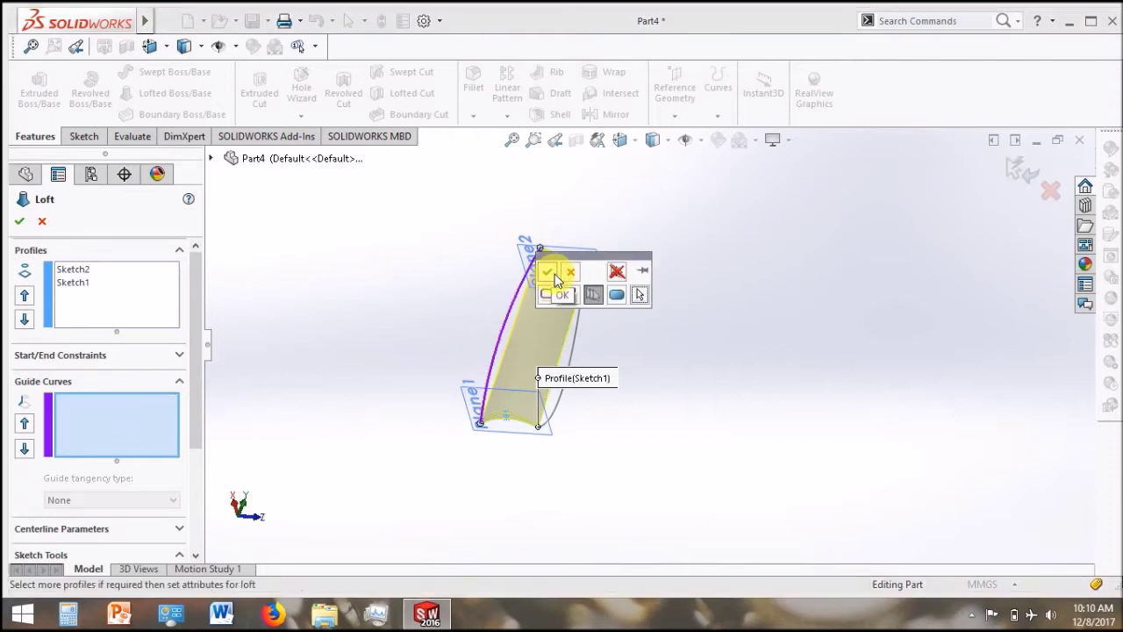
pyautogui.click(546, 272)
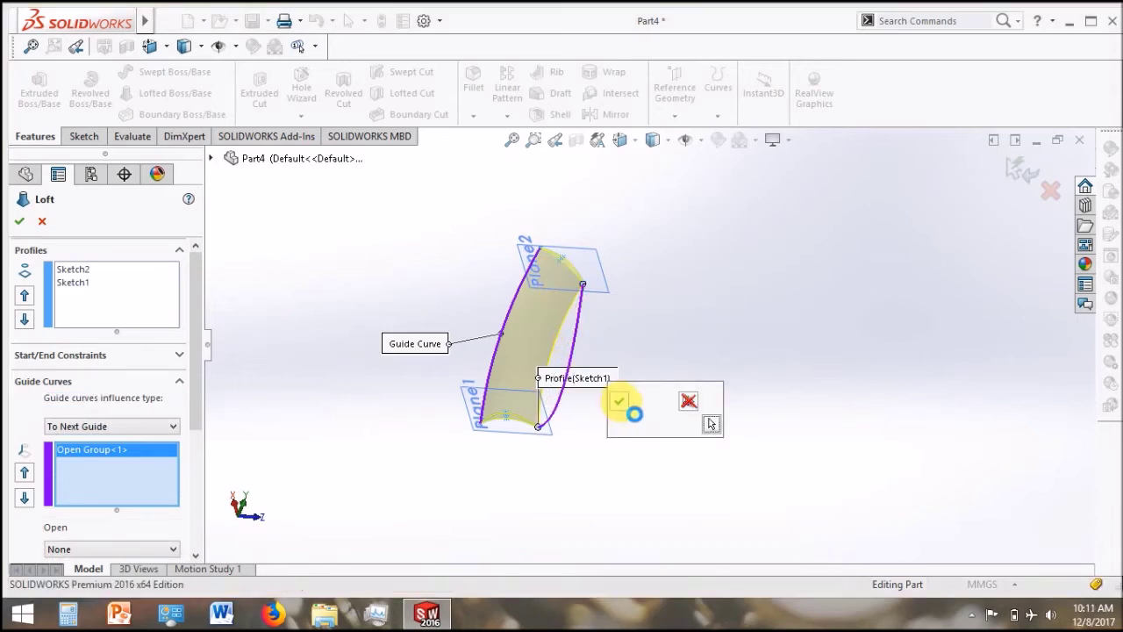
pyautogui.click(620, 401)
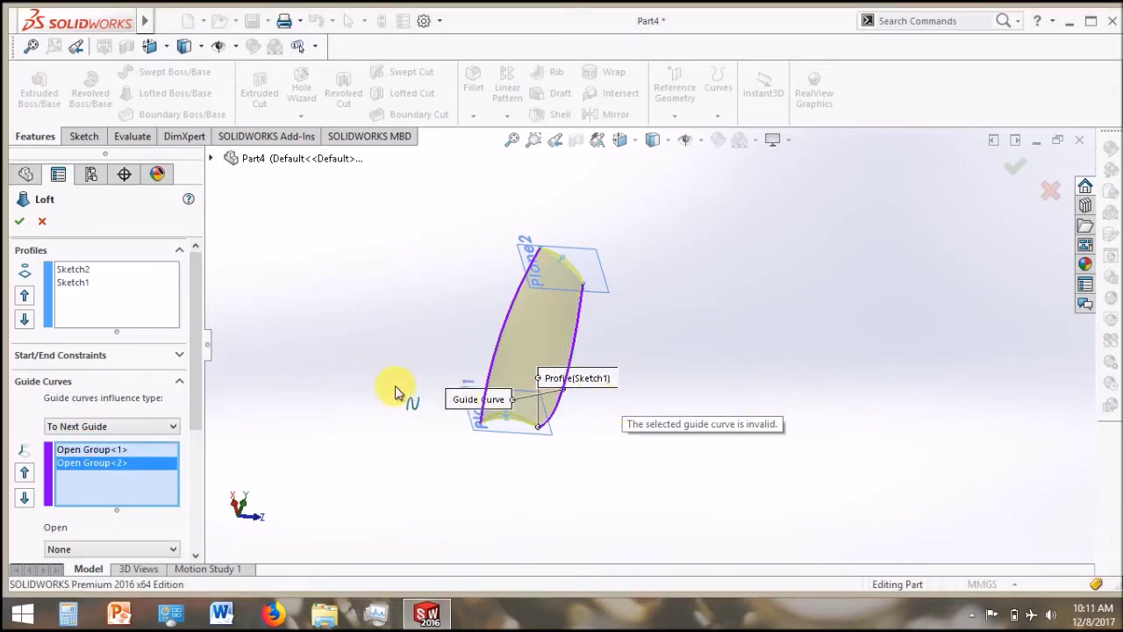
pyautogui.moveTo(198, 375); pyautogui.dragTo(188, 493)
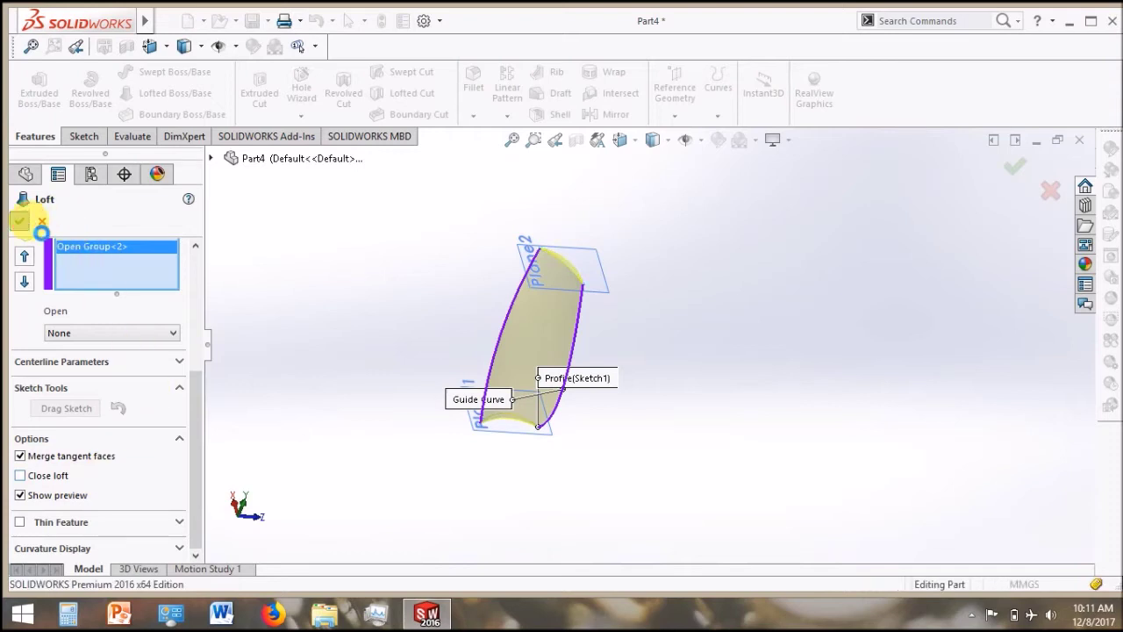
pyautogui.click(29, 225)
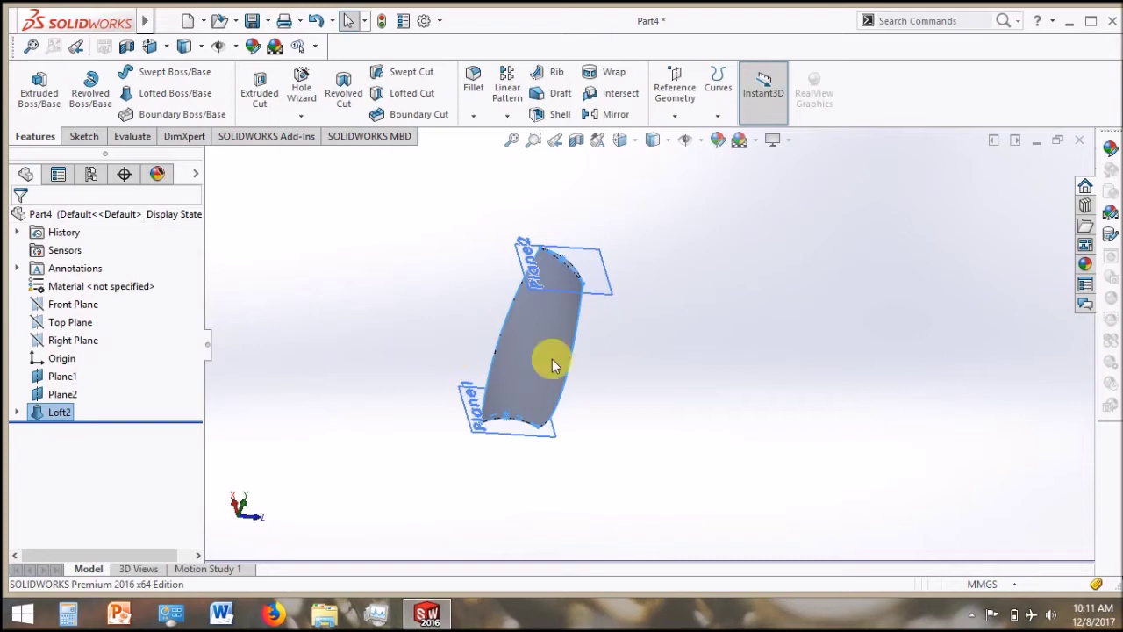
# Orbit the blade to a side view and select the Right Plane
pyautogui.moveTo(463, 315)
pyautogui.mouseDown(button='middle')
pyautogui.moveTo(507, 217)
pyautogui.moveTo(476, 182)
pyautogui.moveTo(552, 413)
pyautogui.moveTo(608, 427)
pyautogui.moveTo(501, 377)
pyautogui.moveTo(471, 295)
pyautogui.moveTo(488, 249)
pyautogui.moveTo(471, 281)
pyautogui.moveTo(489, 259)
pyautogui.moveTo(81, 351)
pyautogui.mouseUp(button='middle')
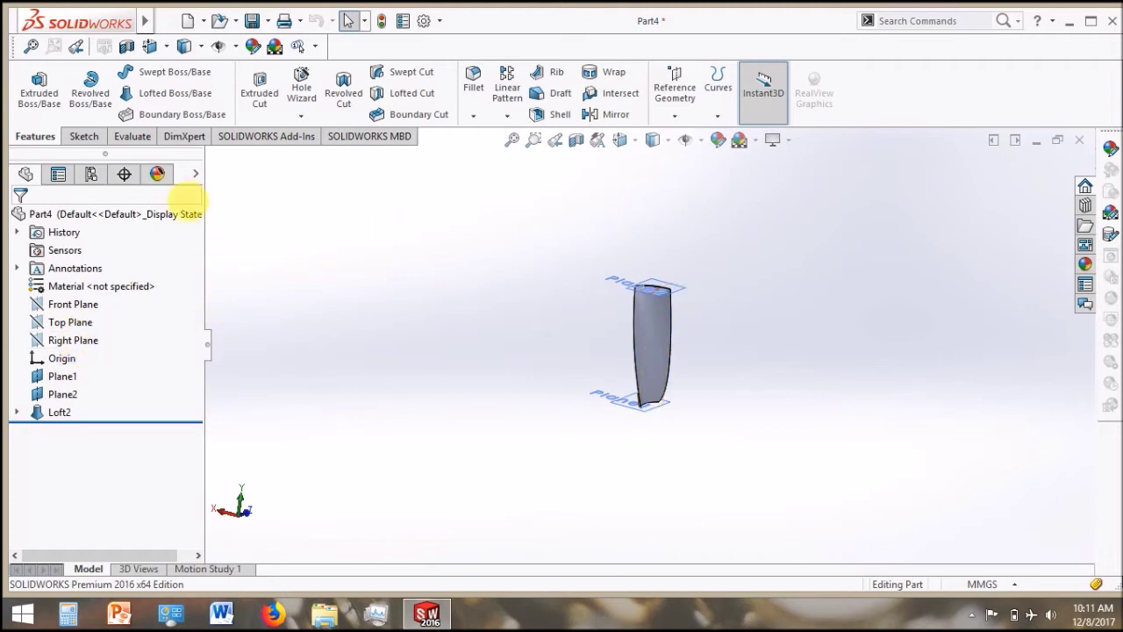
pyautogui.click(84, 342)
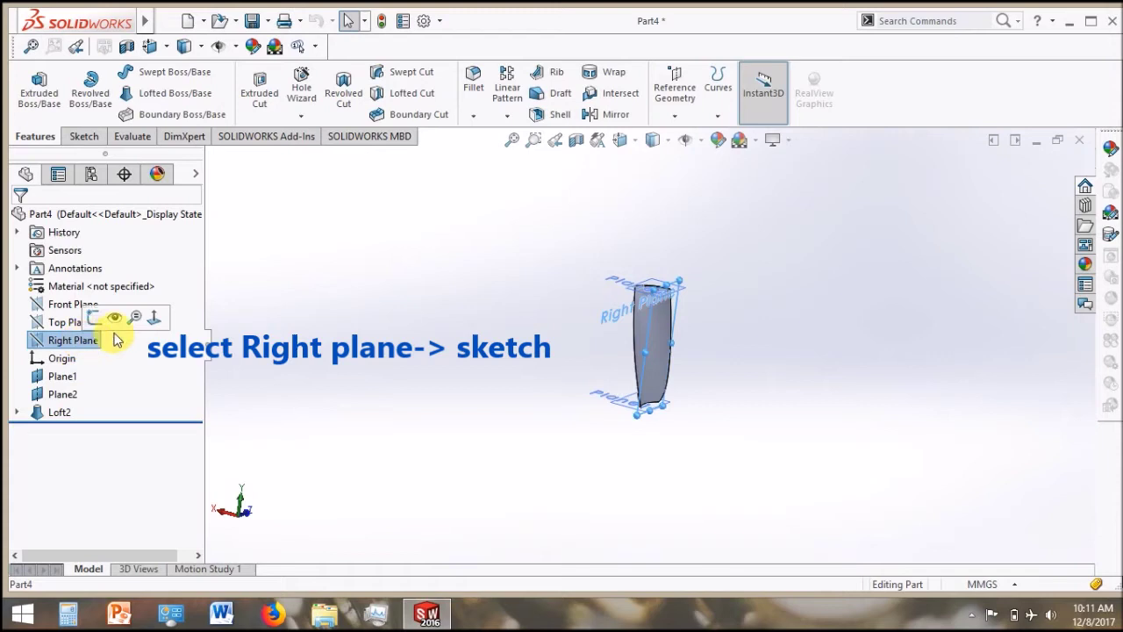
# On the Right Plane, draw base, vertical, short top and sloped lines closing back at the origin
pyautogui.click(102, 321)
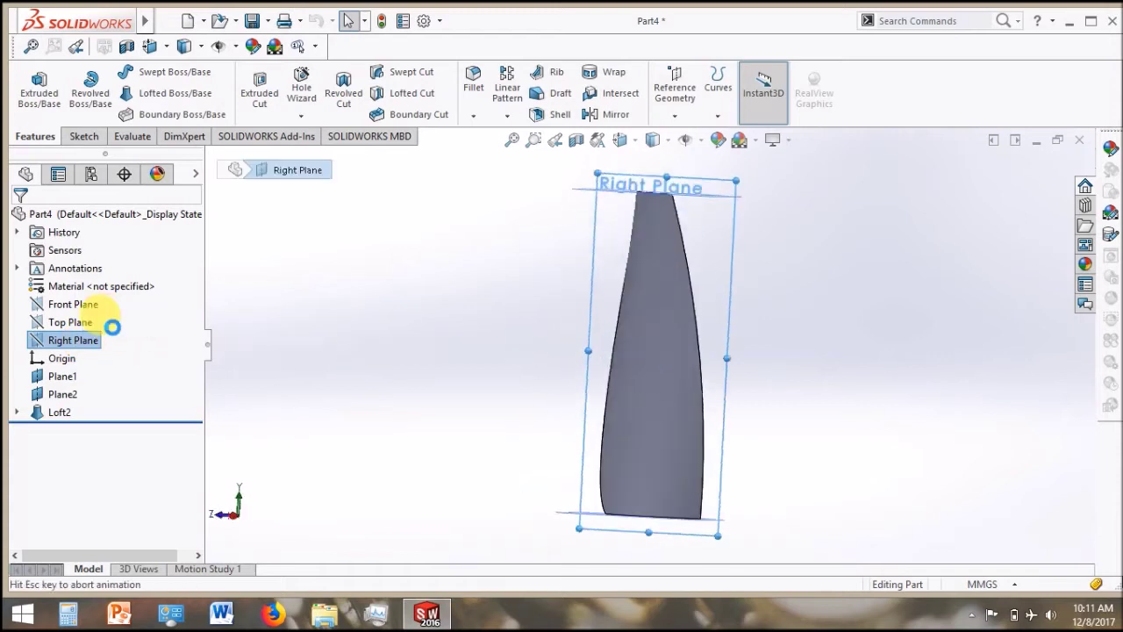
pyautogui.keyDown('shift'); pyautogui.moveTo(486, 374); pyautogui.dragTo(565, 409, button='middle'); pyautogui.keyUp('shift')
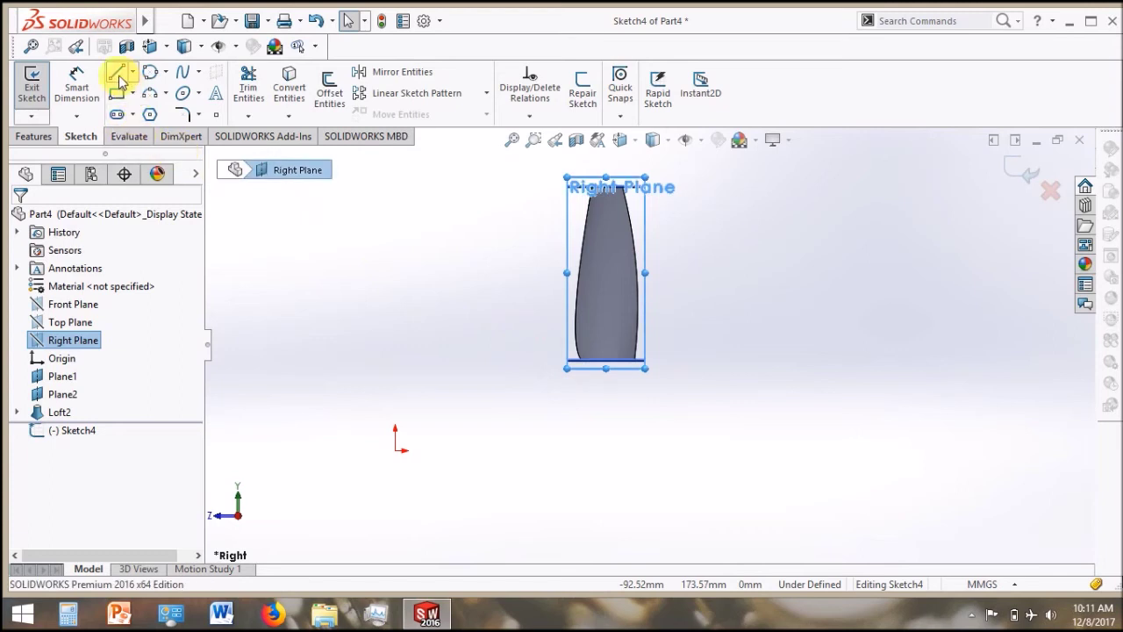
pyautogui.click(400, 452)
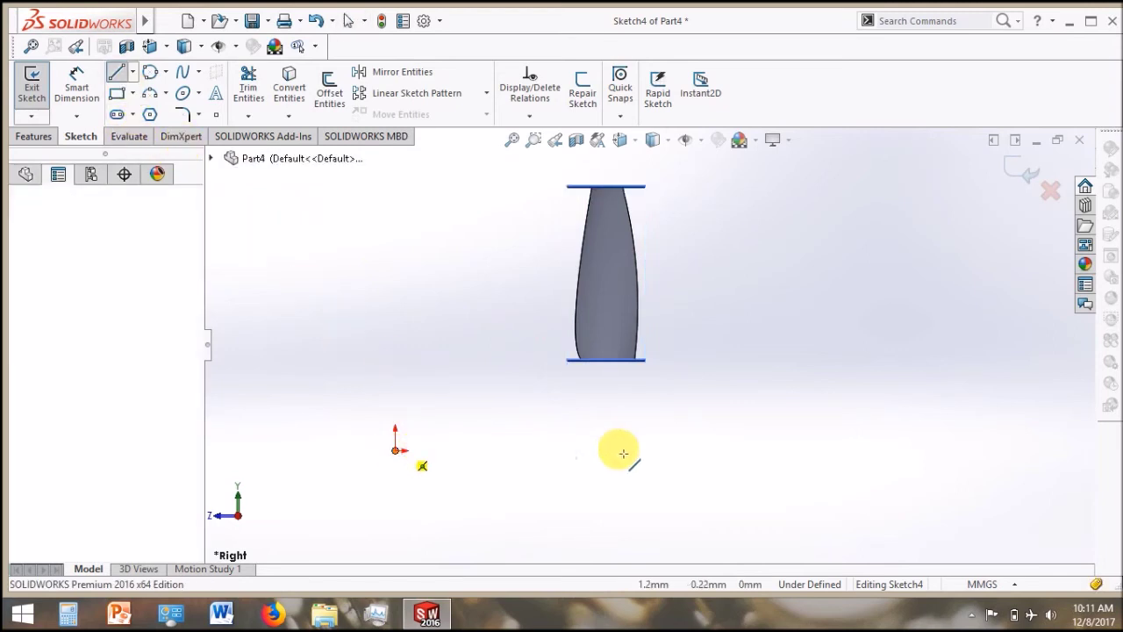
pyautogui.click(674, 451)
pyautogui.click(672, 344)
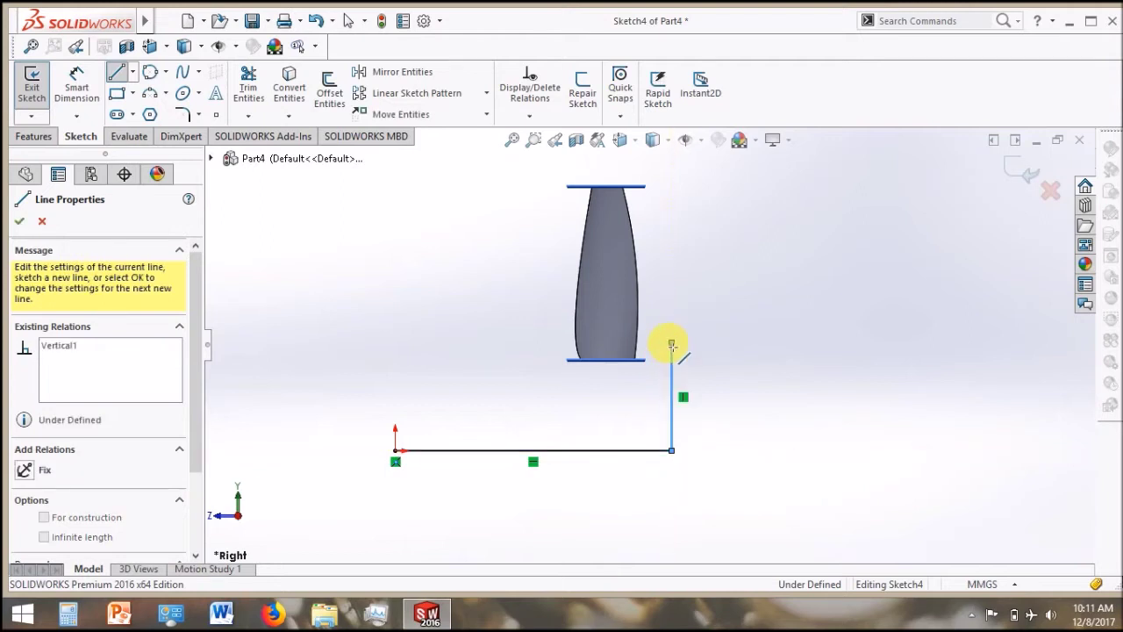
pyautogui.click(586, 343)
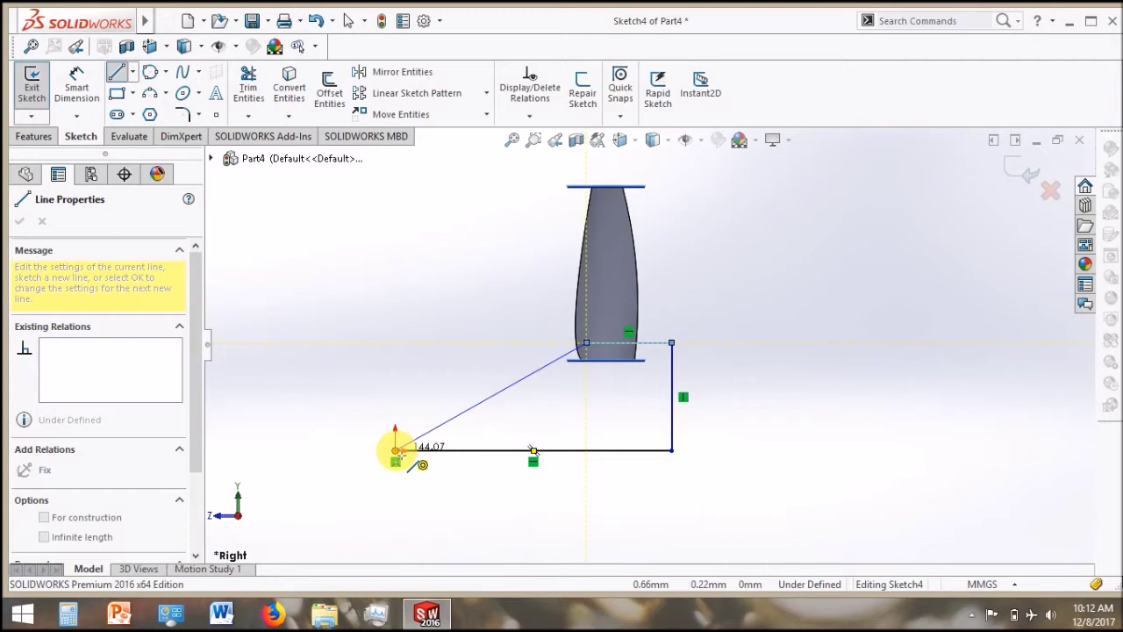
pyautogui.click(396, 450)
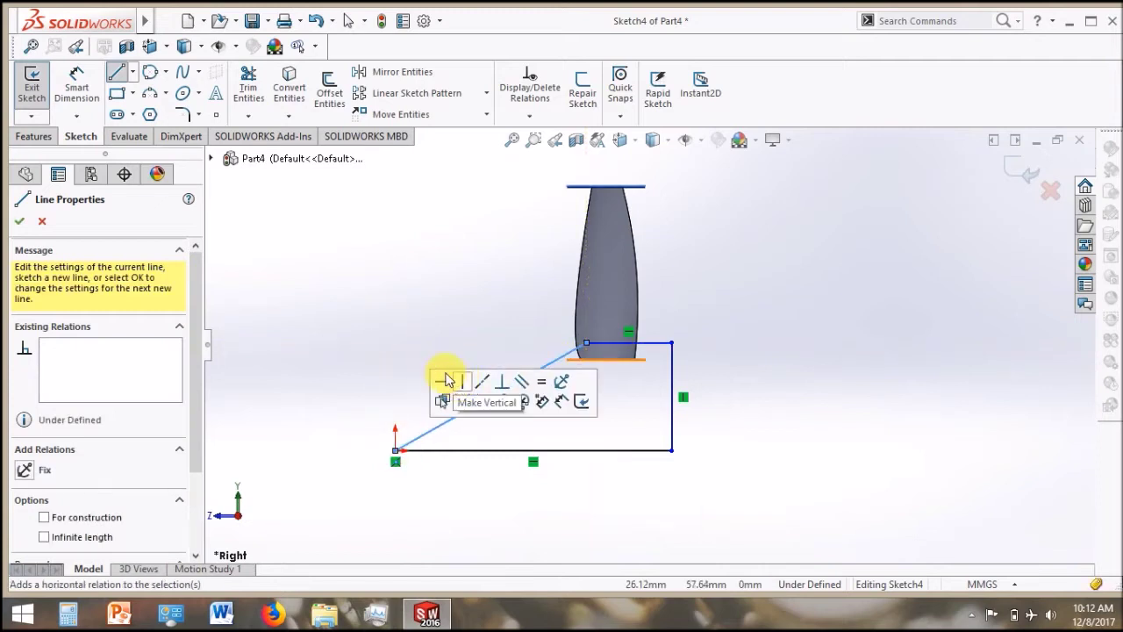
pyautogui.rightClick(445, 286)
pyautogui.click(448, 297)
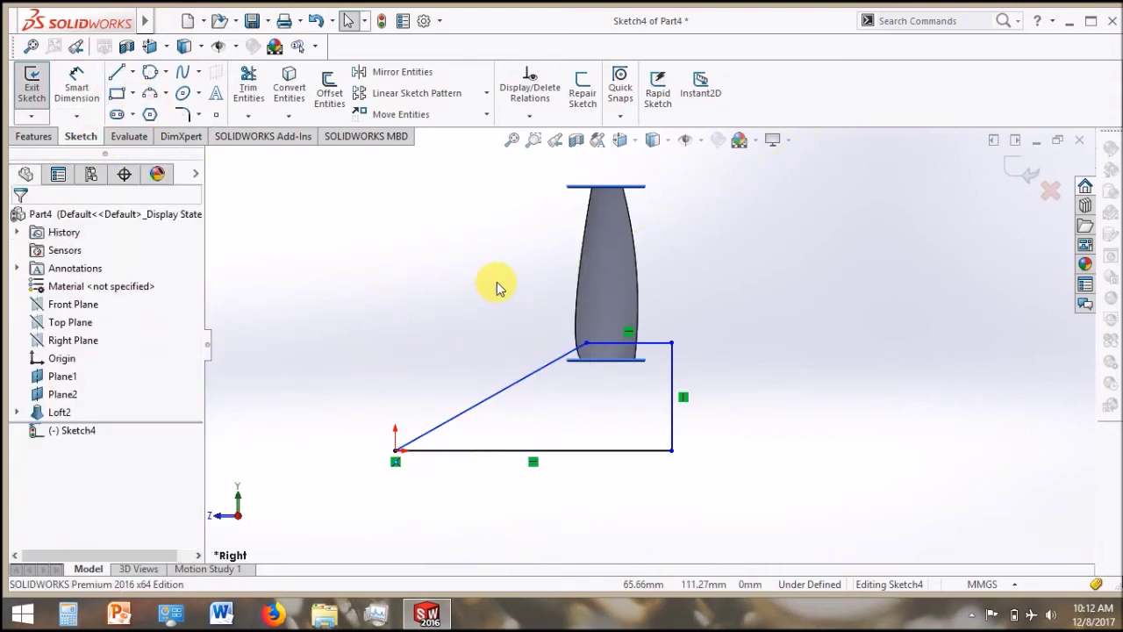
pyautogui.click(970, 615)
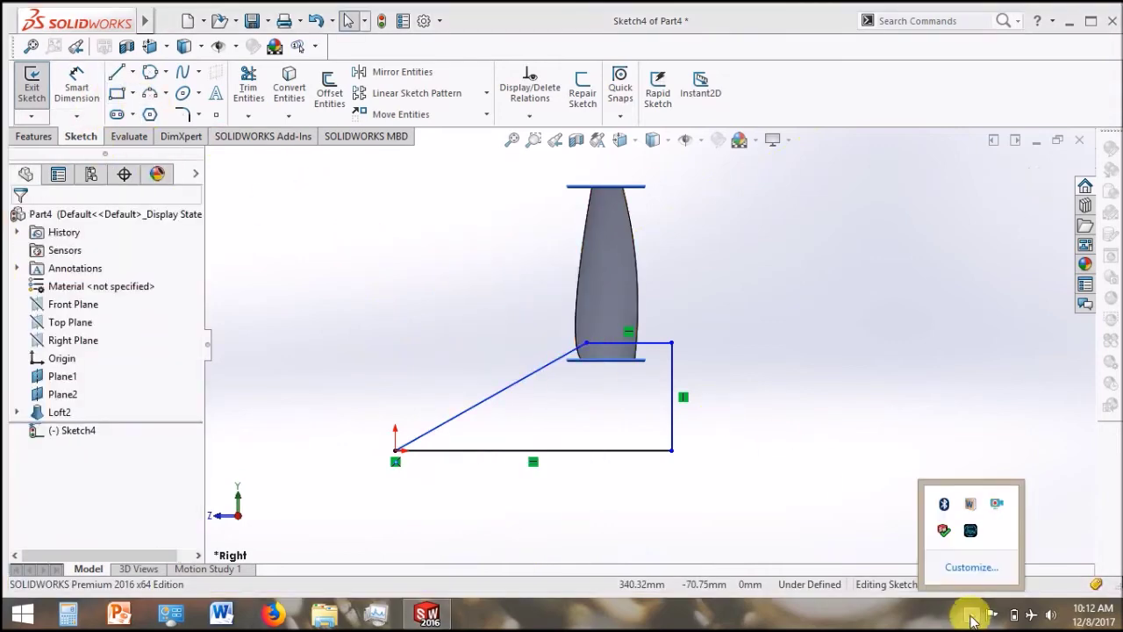
pyautogui.click(672, 377)
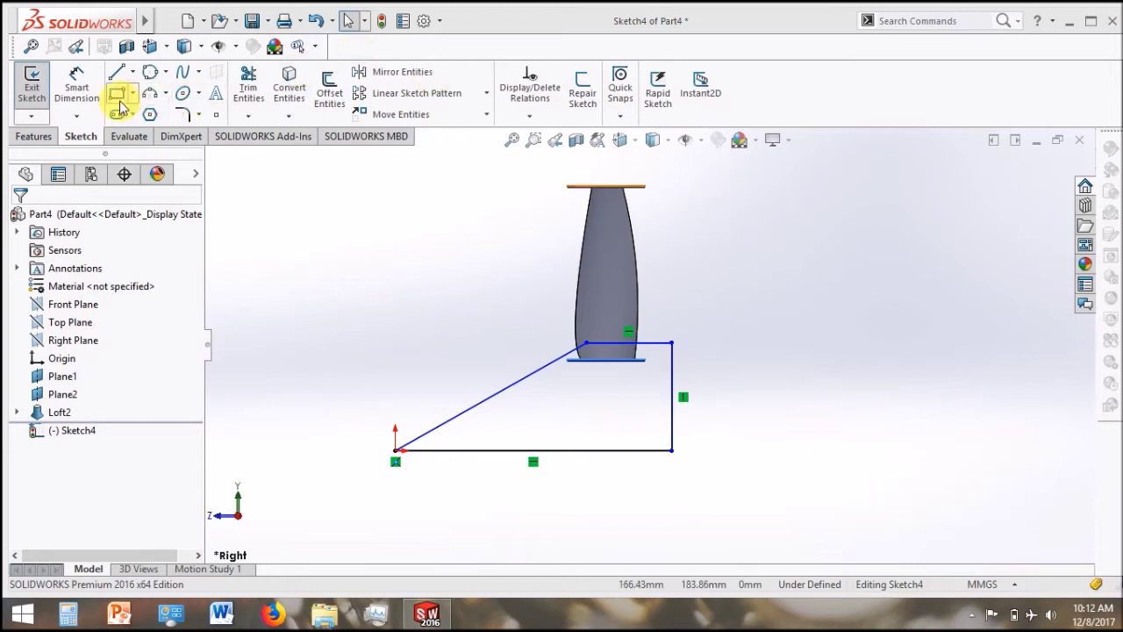
pyautogui.click(77, 92)
# Dimension the origin-to-corner base line as 165 mm and the right vertical side as 64 mm
pyautogui.click(396, 450)
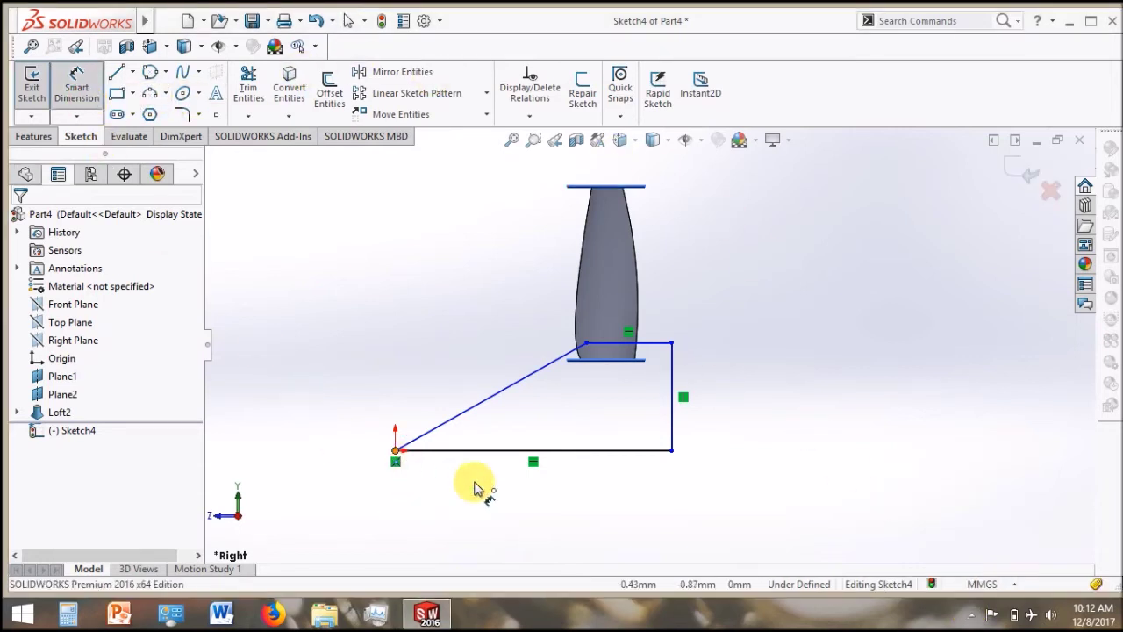
pyautogui.click(671, 451)
pyautogui.click(560, 501)
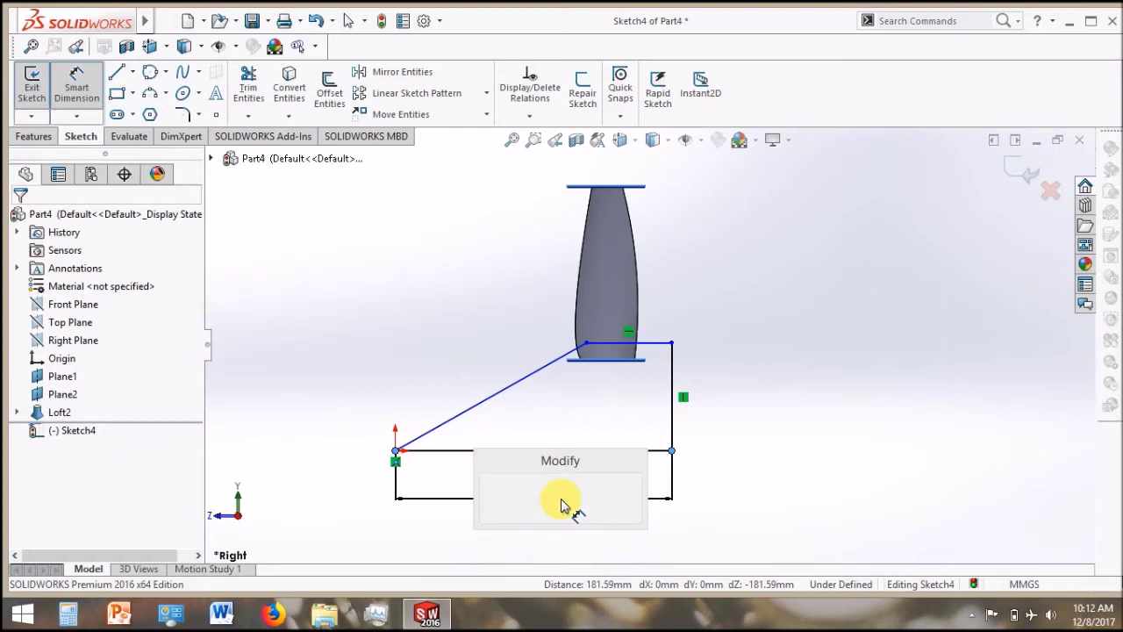
pyautogui.write('165')
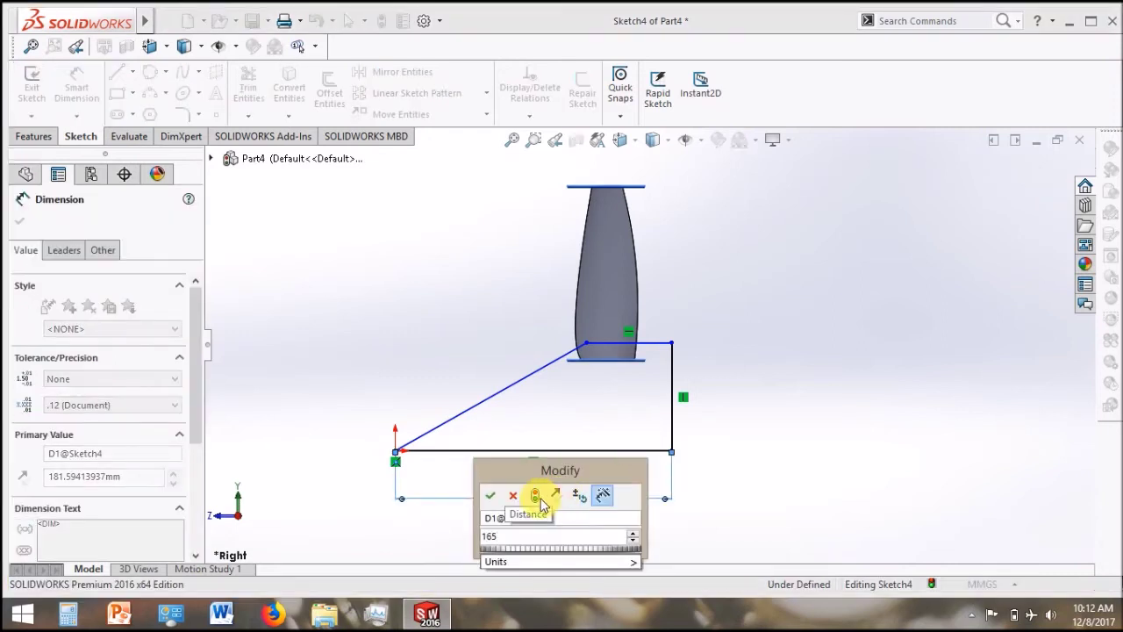
pyautogui.click(488, 498)
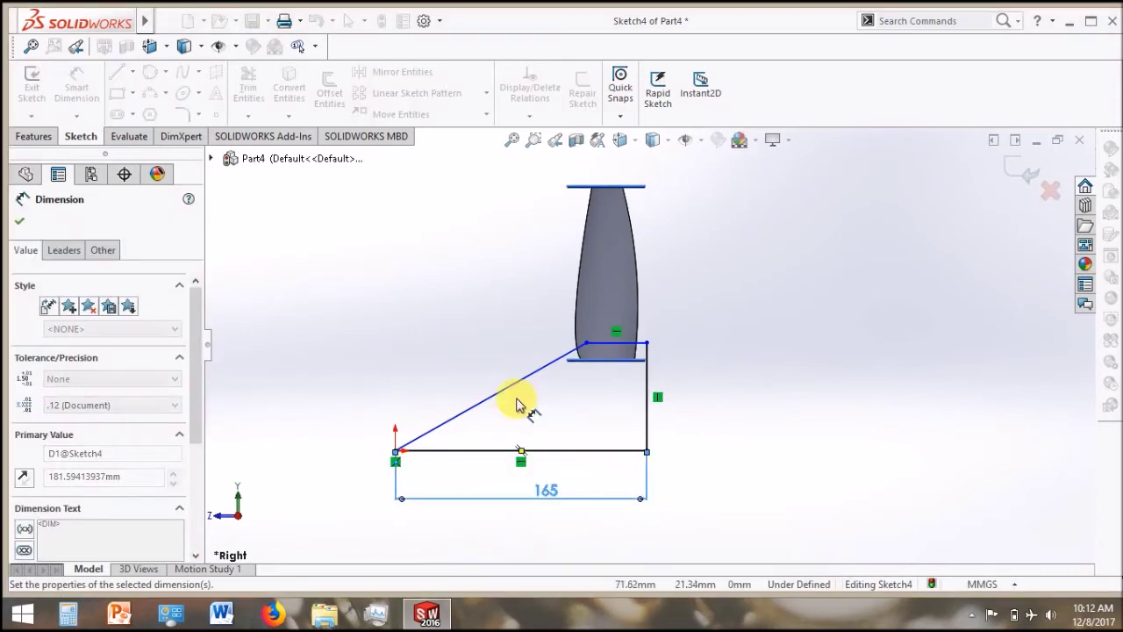
pyautogui.click(647, 342)
pyautogui.click(647, 452)
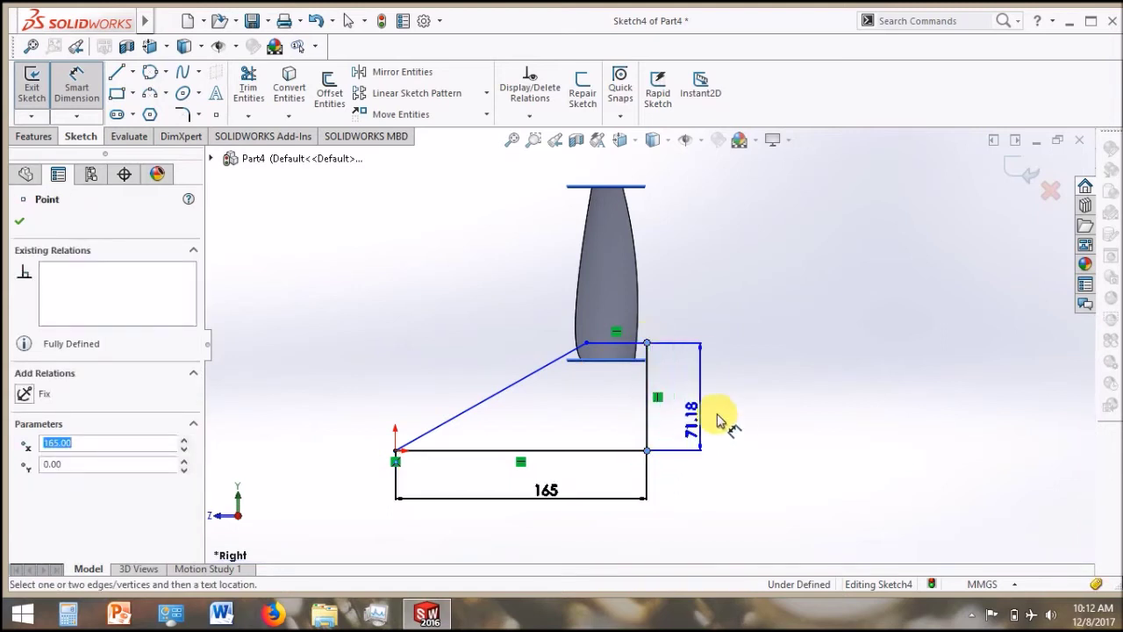
pyautogui.click(723, 405)
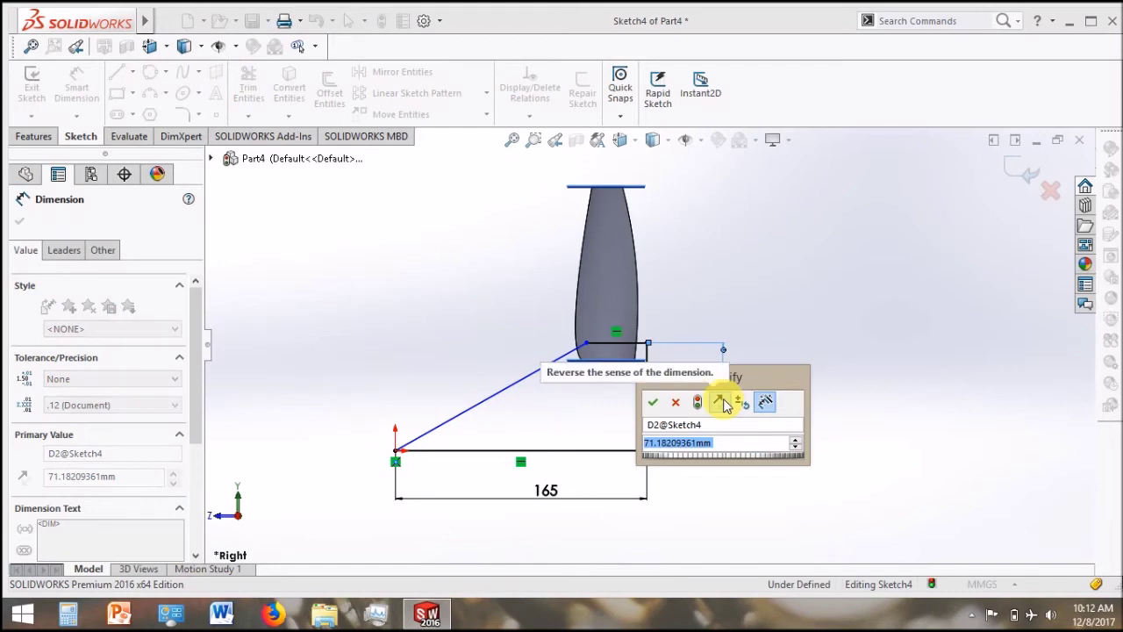
pyautogui.write('64')
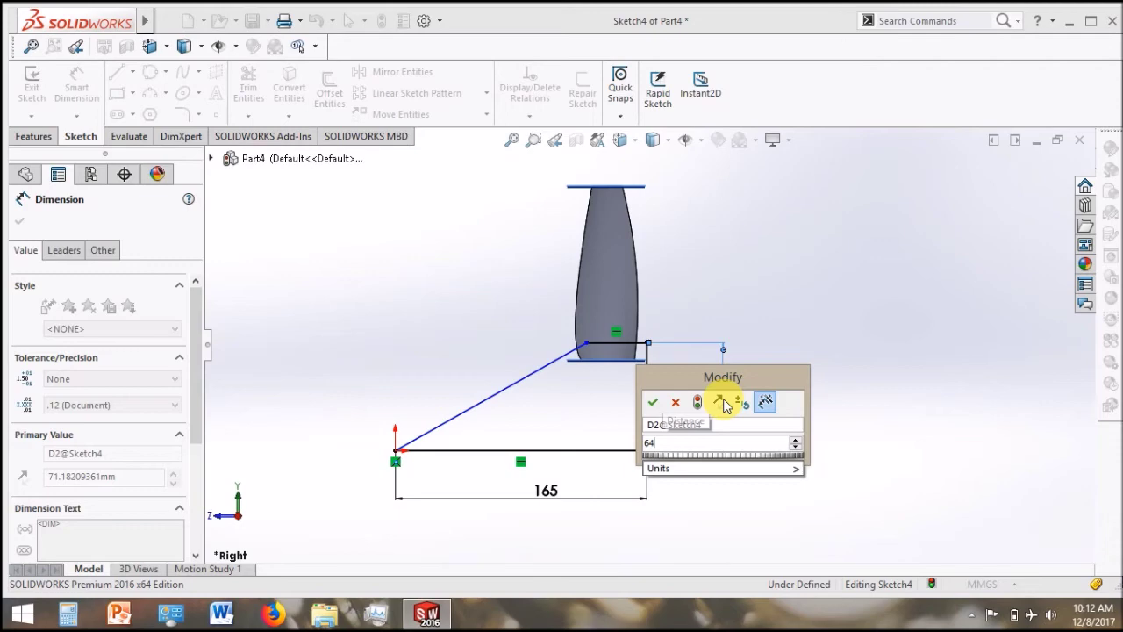
pyautogui.click(653, 403)
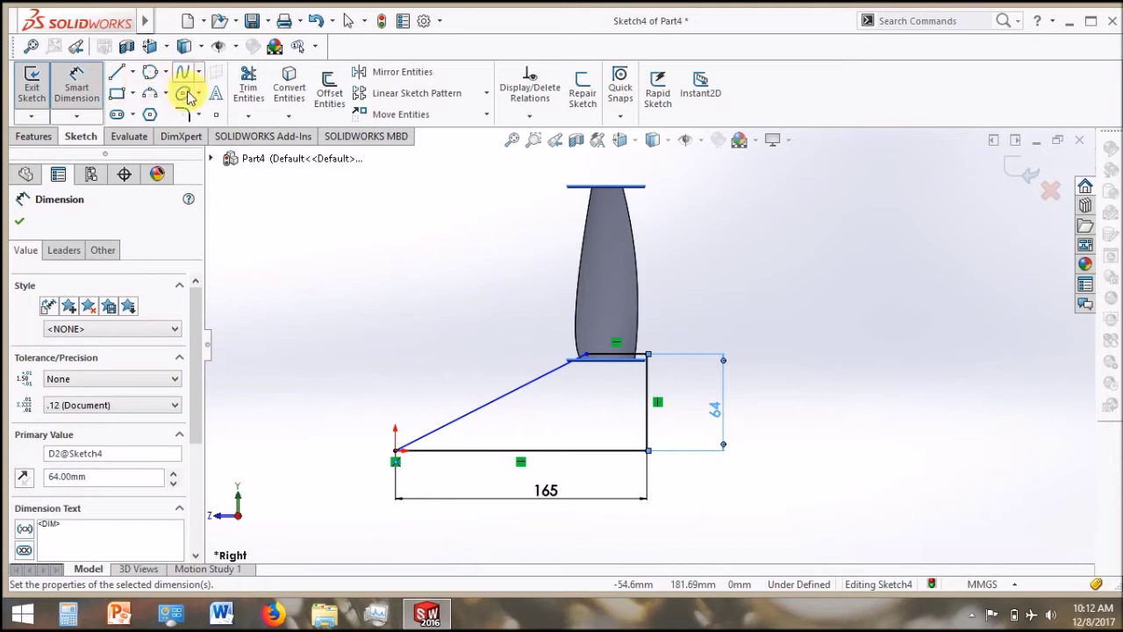
pyautogui.click(187, 118)
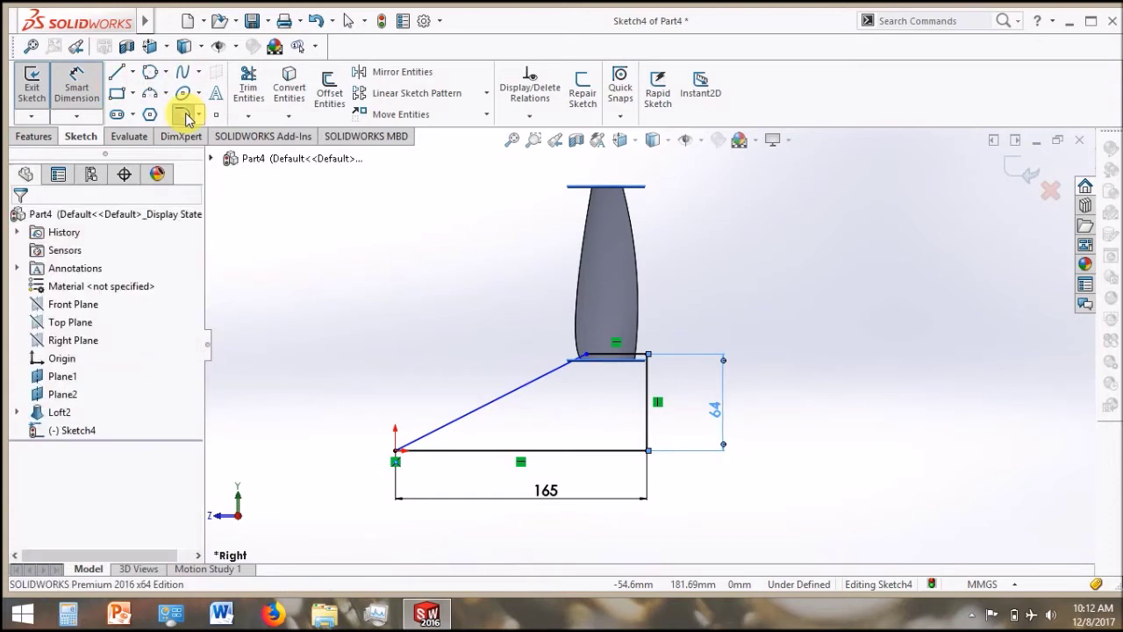
# Fillet the sloped line and short top line corner with a 30 mm radius
pyautogui.click(610, 358)
pyautogui.click(48, 228)
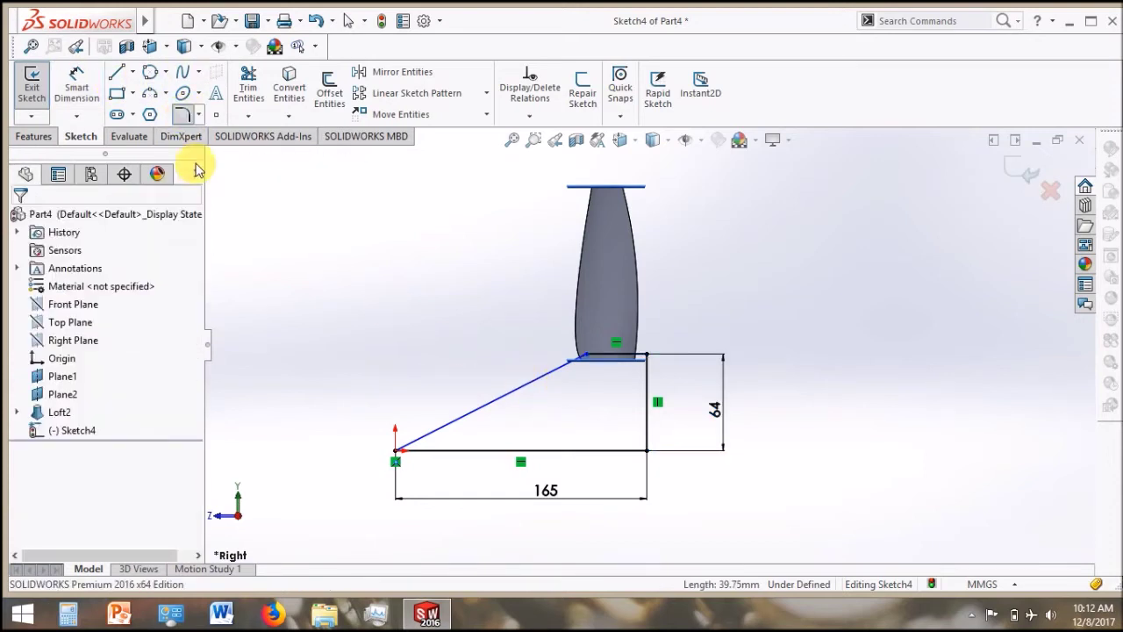
pyautogui.click(184, 121)
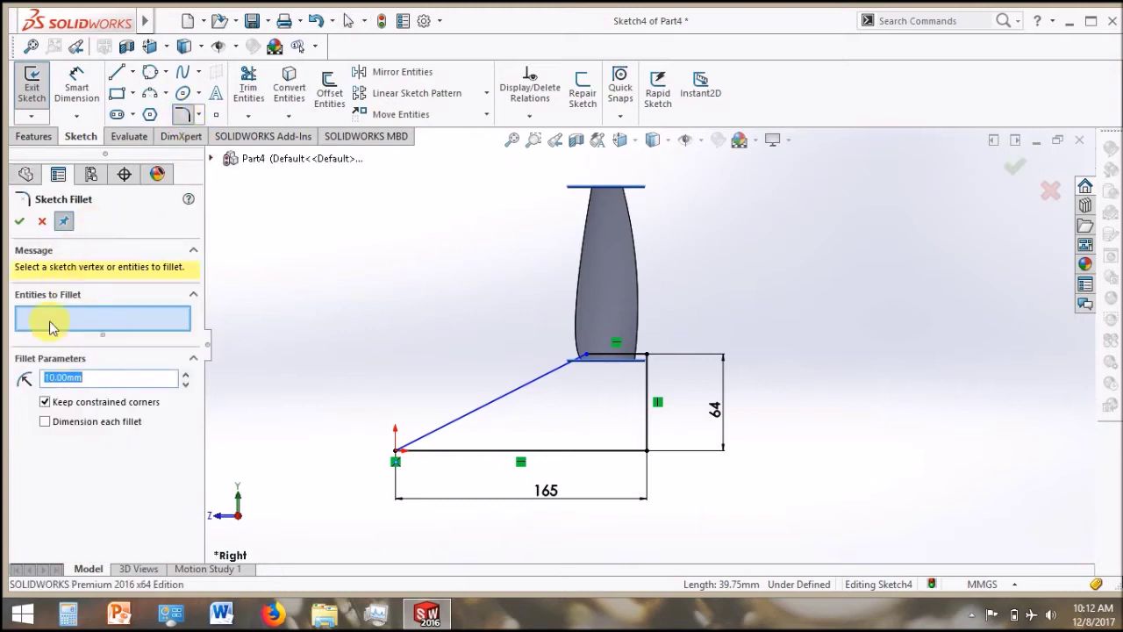
pyautogui.click(542, 383)
pyautogui.click(608, 358)
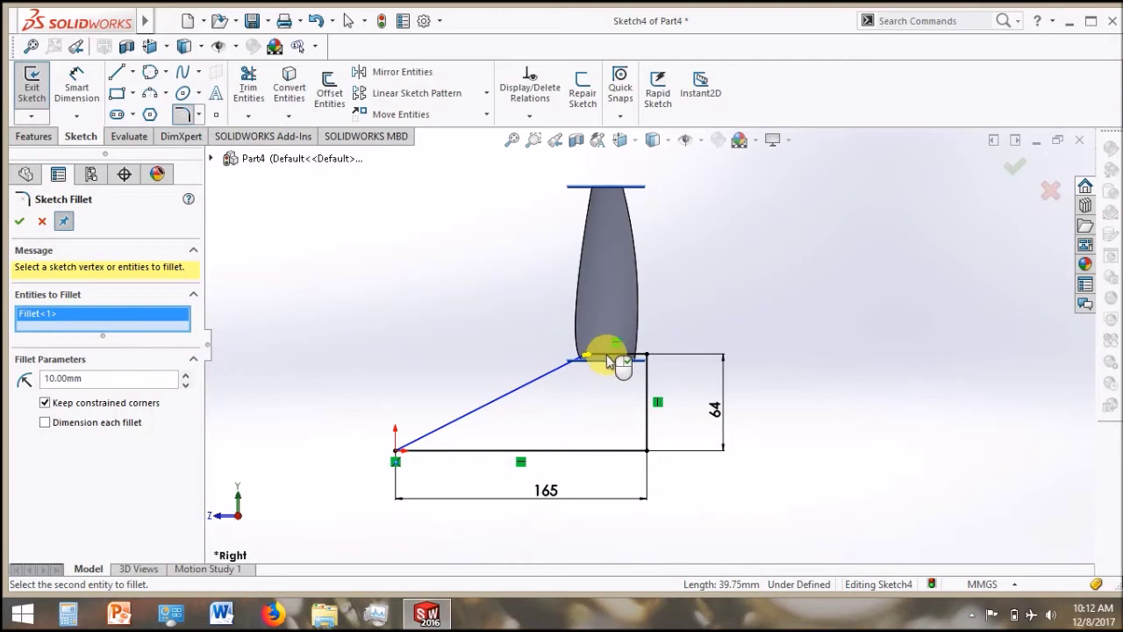
pyautogui.moveTo(94, 380); pyautogui.dragTo(33, 393)
pyautogui.write('30')
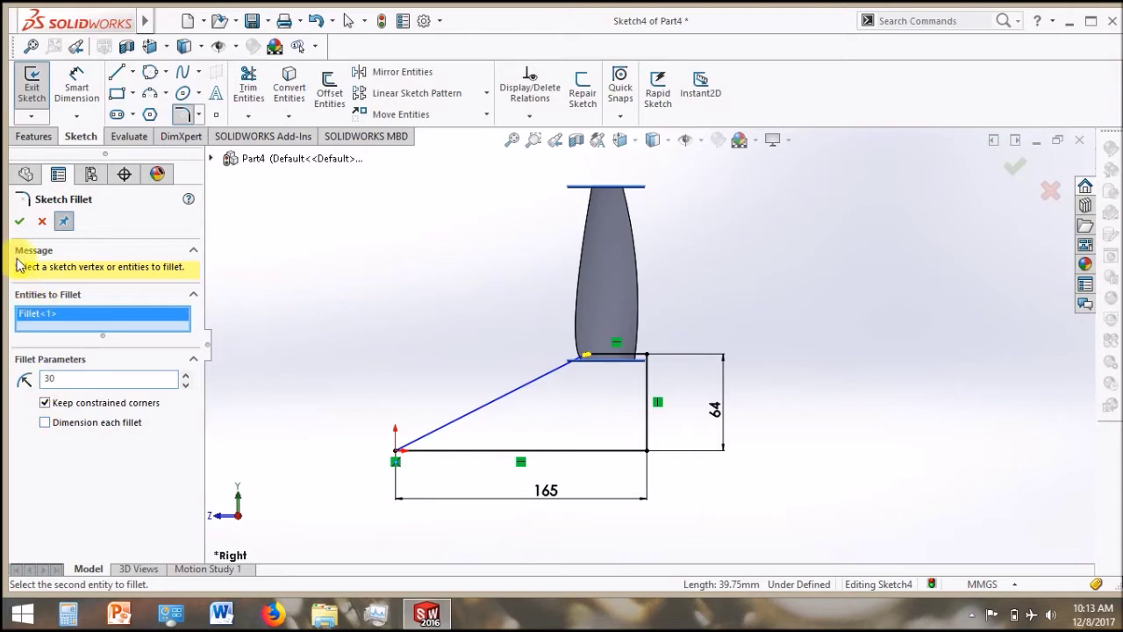
pyautogui.click(17, 223)
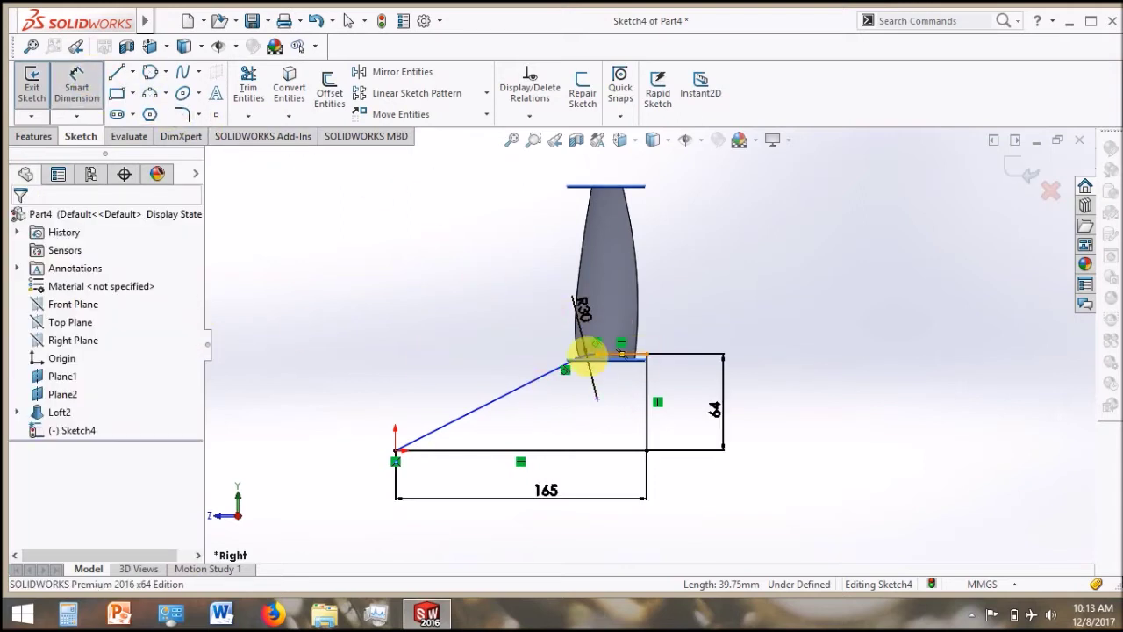
# Dimension the short top offset as 37 mm and exit Sketch4
pyautogui.click(596, 356)
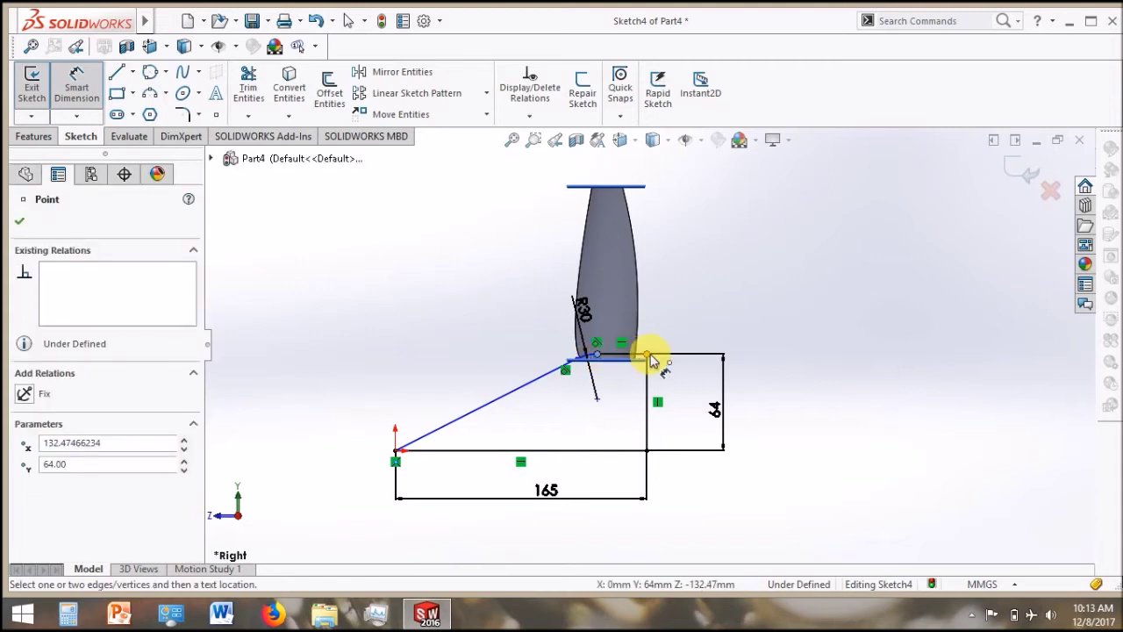
pyautogui.click(647, 357)
pyautogui.click(623, 437)
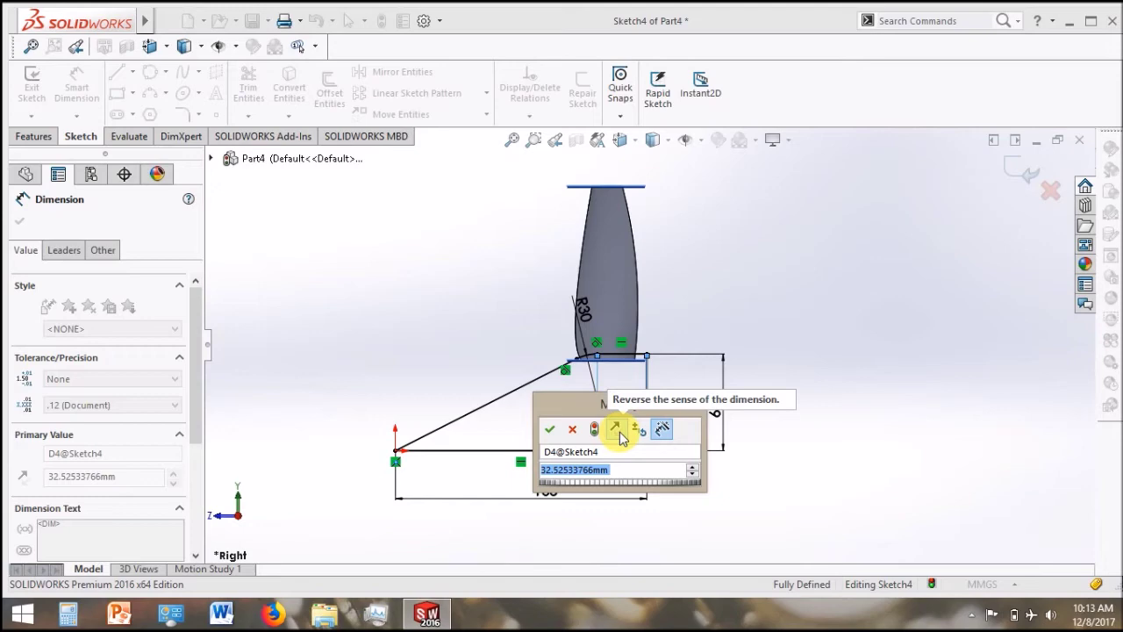
pyautogui.write('37')
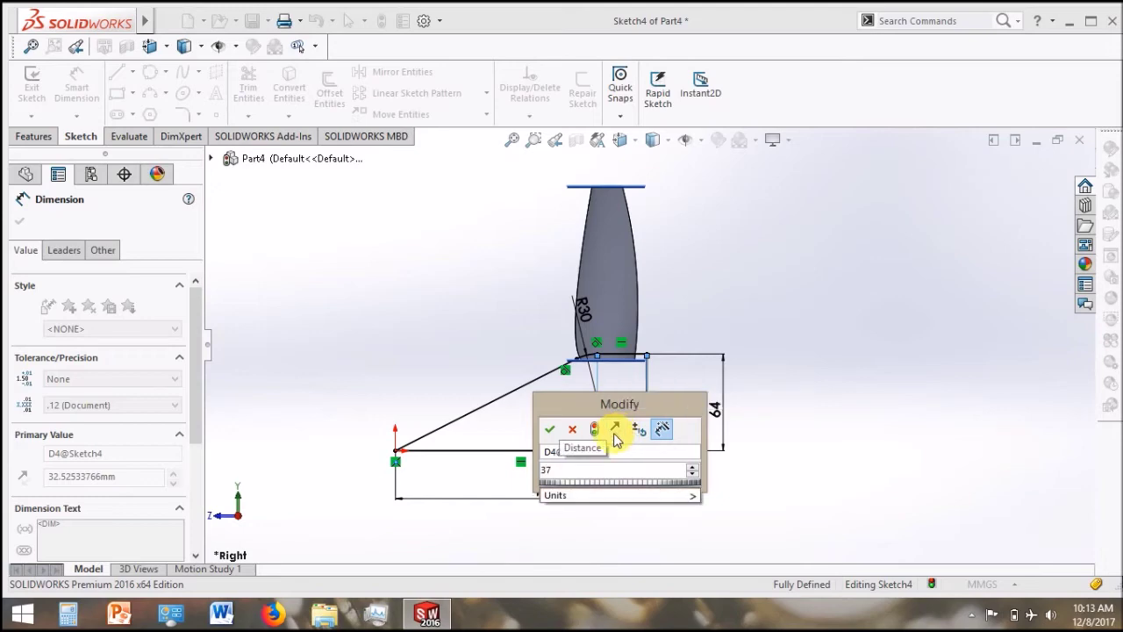
pyautogui.click(550, 429)
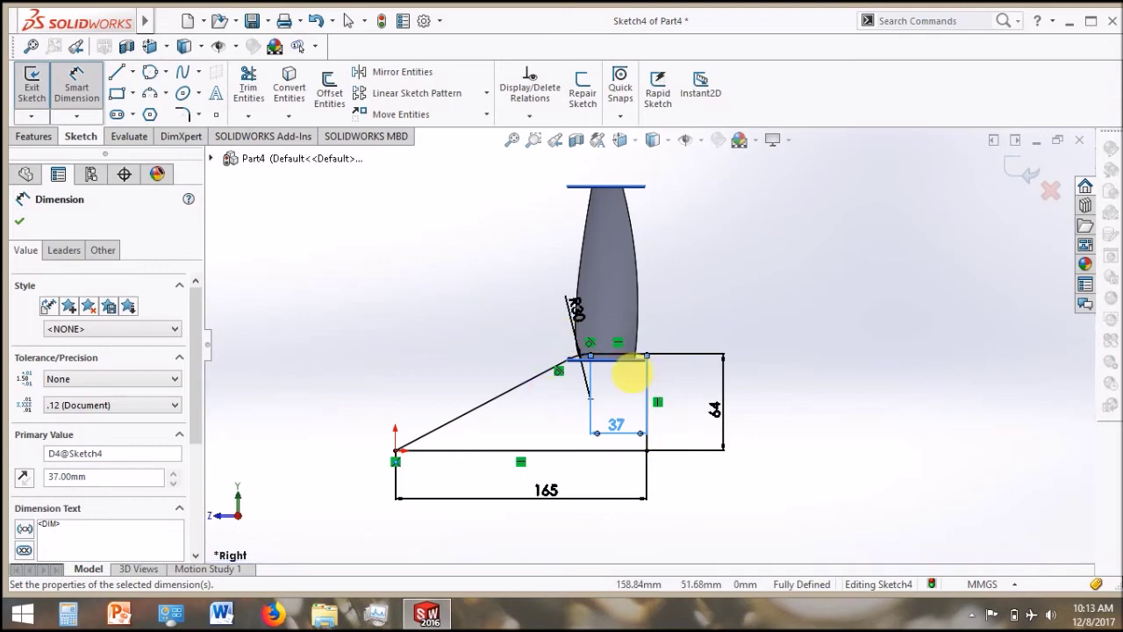
pyautogui.click(1021, 180)
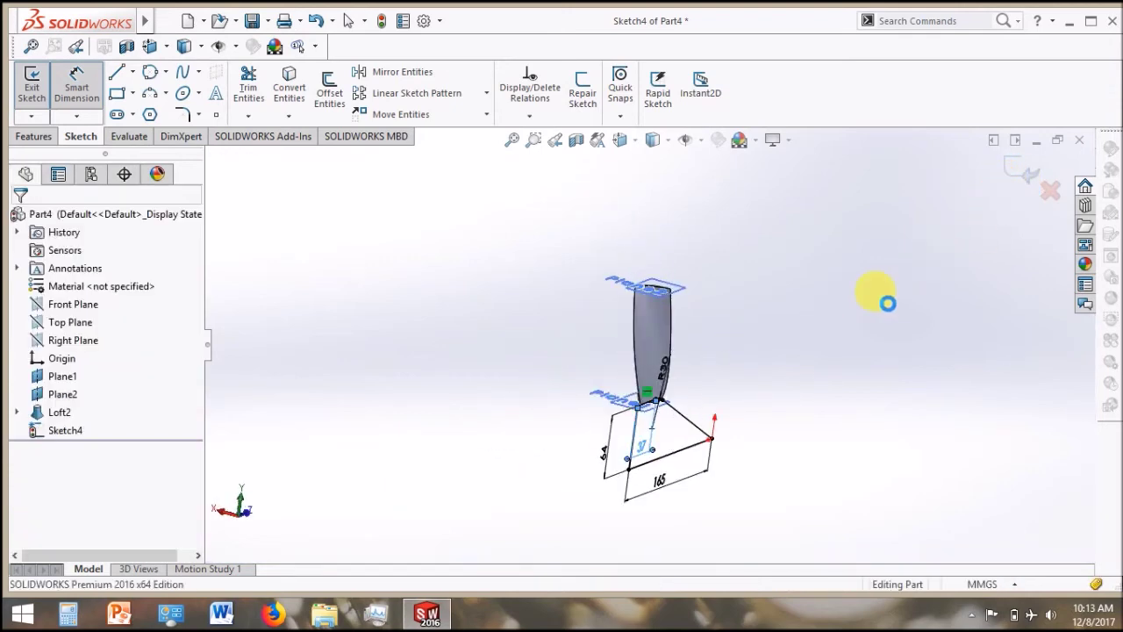
pyautogui.click(660, 481)
# Revolve Sketch4 a full 360° about its 165 mm base line to create Revolve1
pyautogui.moveTo(647, 466); pyautogui.dragTo(652, 446, button='middle')
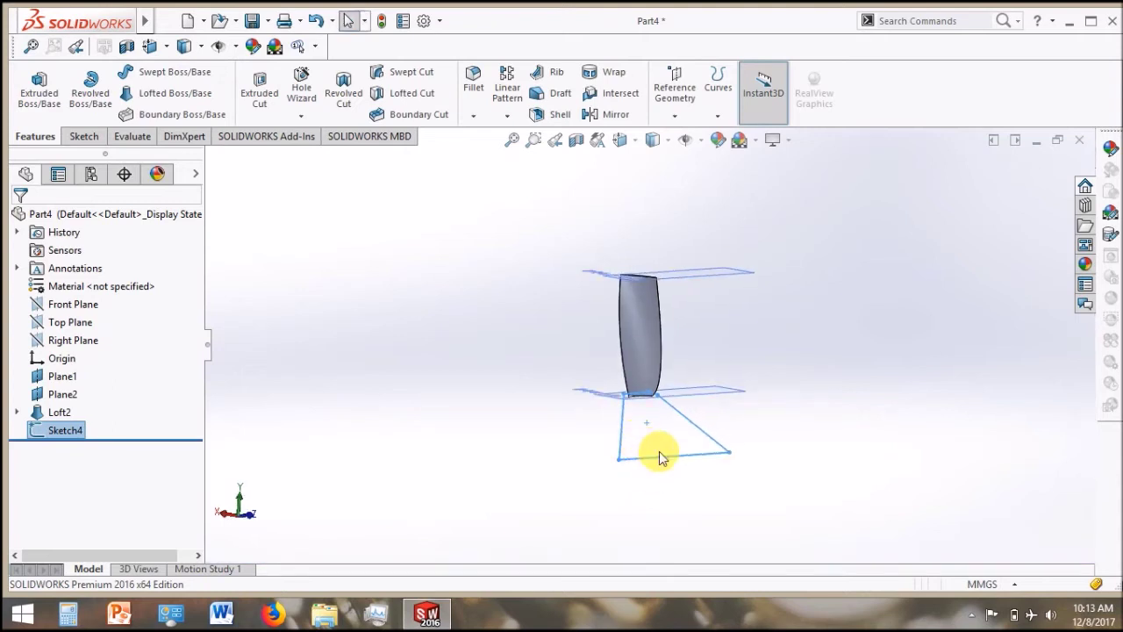
pyautogui.moveTo(729, 427)
pyautogui.keyDown('ctrl'); pyautogui.mouseDown(button='middle')
pyautogui.moveTo(617, 499)
pyautogui.moveTo(752, 371)
pyautogui.moveTo(549, 527)
pyautogui.moveTo(578, 509)
pyautogui.mouseUp(button='middle'); pyautogui.keyUp('ctrl')
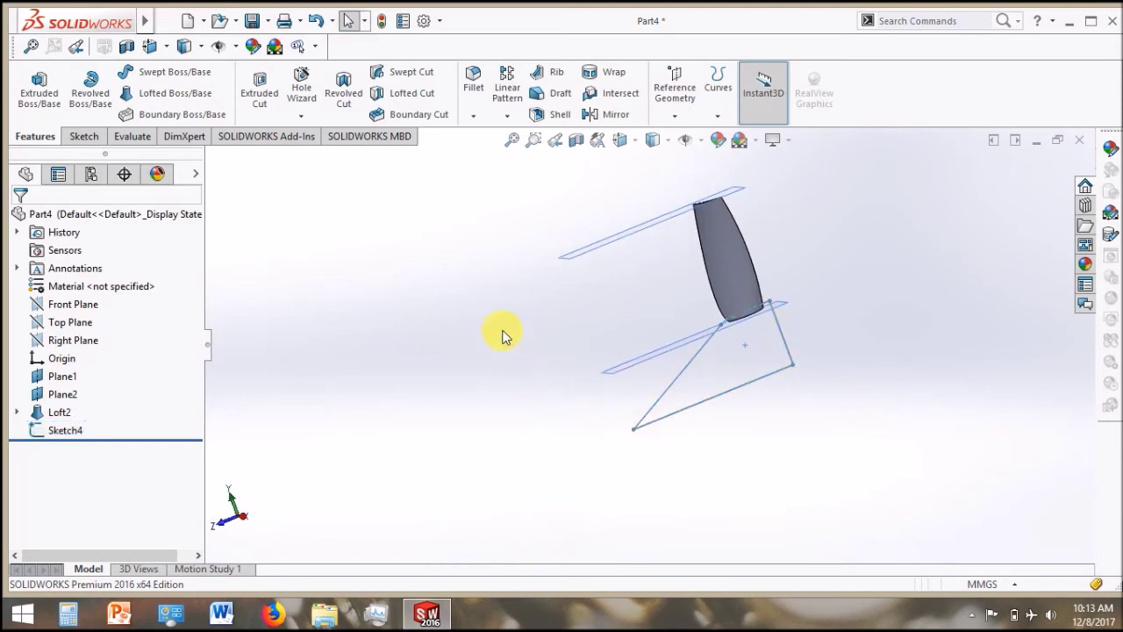
pyautogui.click(89, 107)
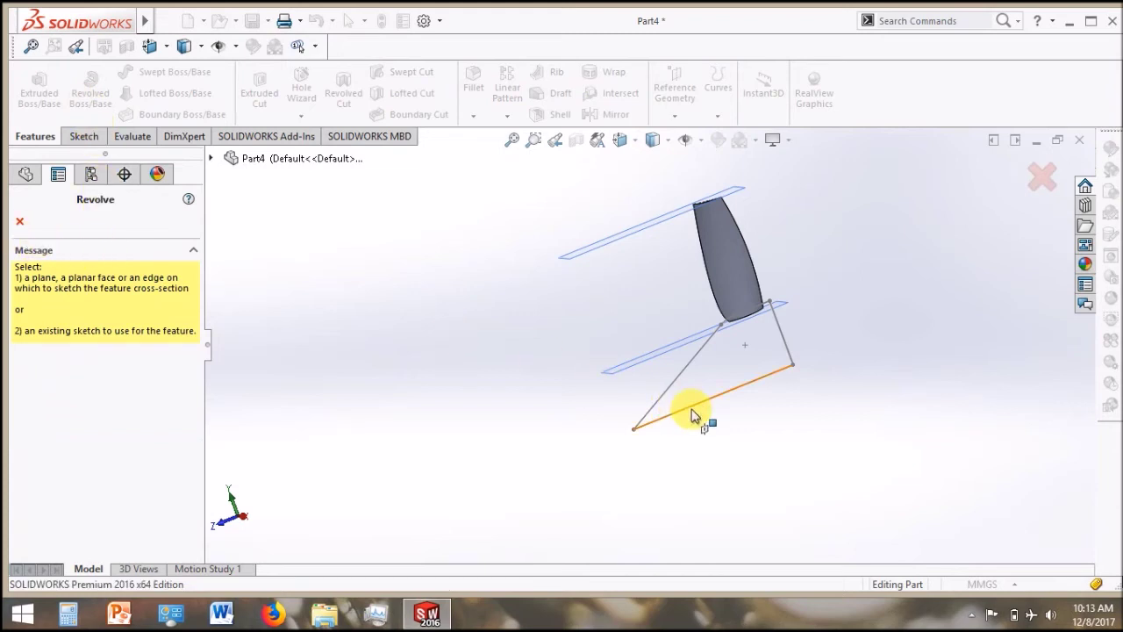
pyautogui.press('Escape')
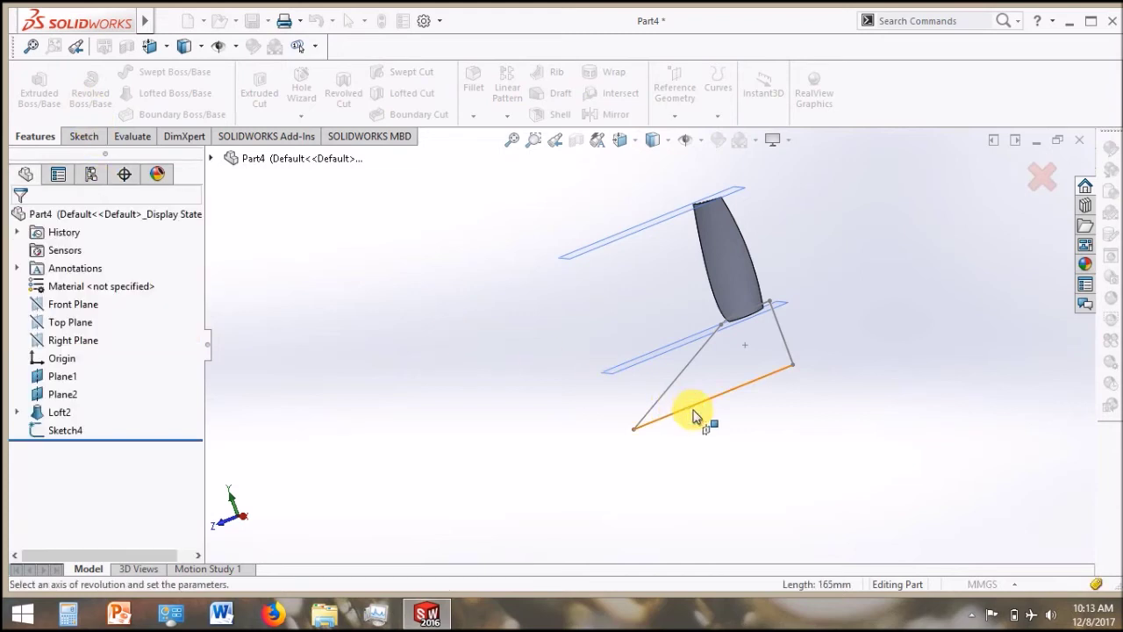
pyautogui.click(694, 412)
pyautogui.moveTo(732, 382)
pyautogui.mouseDown(button='middle')
pyautogui.moveTo(778, 476)
pyautogui.moveTo(654, 502)
pyautogui.moveTo(752, 388)
pyautogui.mouseUp(button='middle')
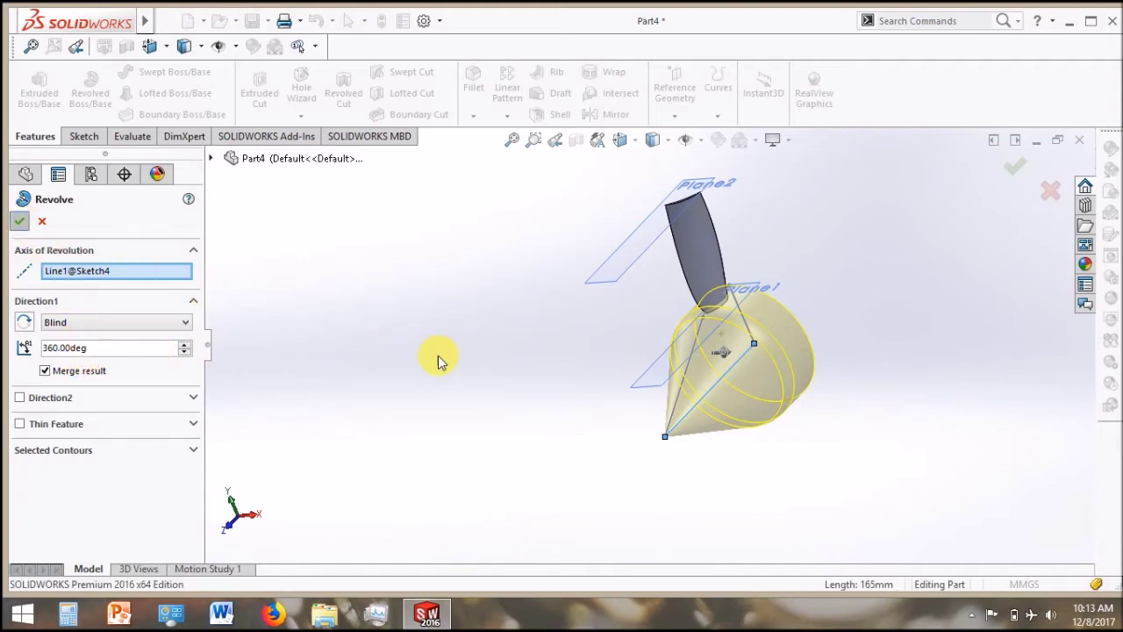
pyautogui.press('Return')
pyautogui.moveTo(459, 389)
pyautogui.mouseDown(button='middle')
pyautogui.moveTo(553, 386)
pyautogui.moveTo(466, 431)
pyautogui.moveTo(413, 378)
pyautogui.moveTo(438, 496)
pyautogui.mouseUp(button='middle')
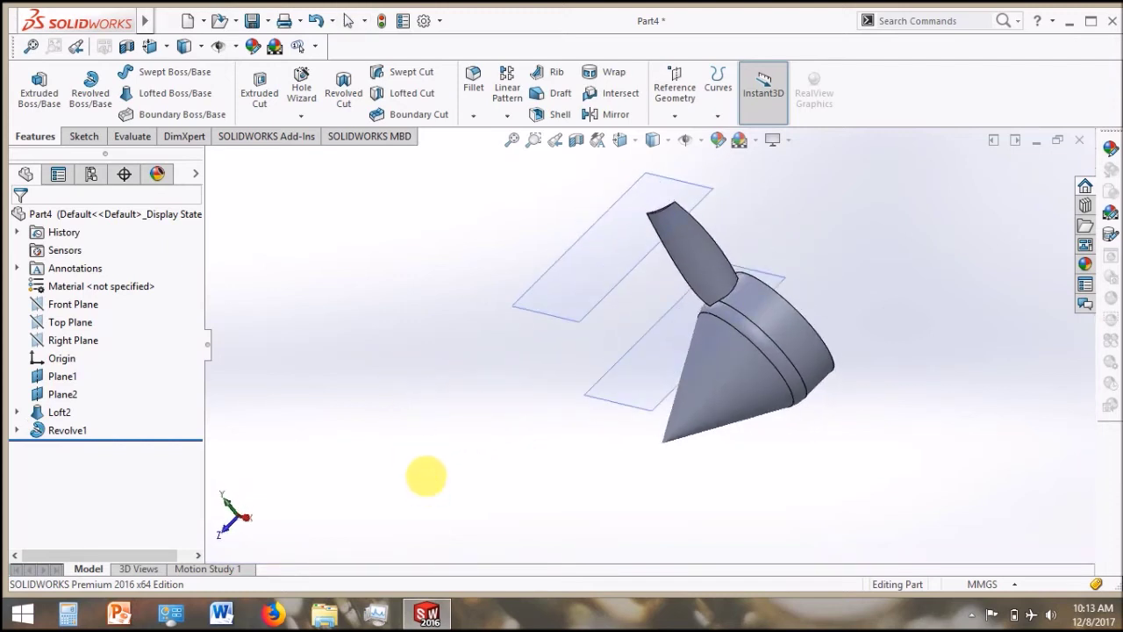
pyautogui.moveTo(464, 459); pyautogui.dragTo(479, 435, button='middle')
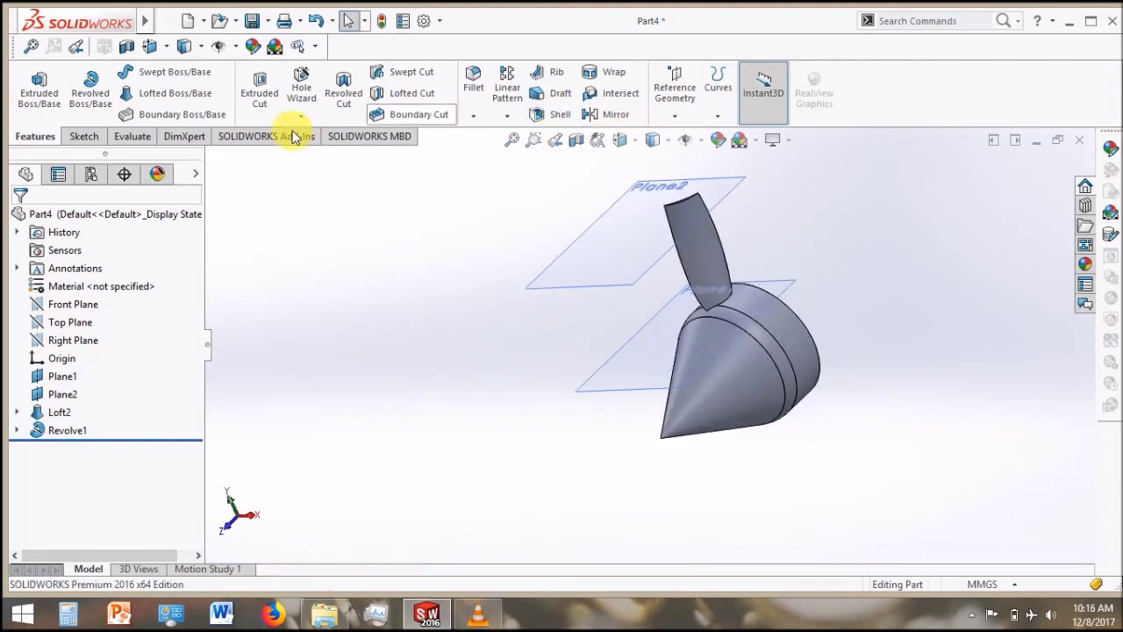
# Create reference axis Axis1 from the cone hub's conical face
pyautogui.click(677, 117)
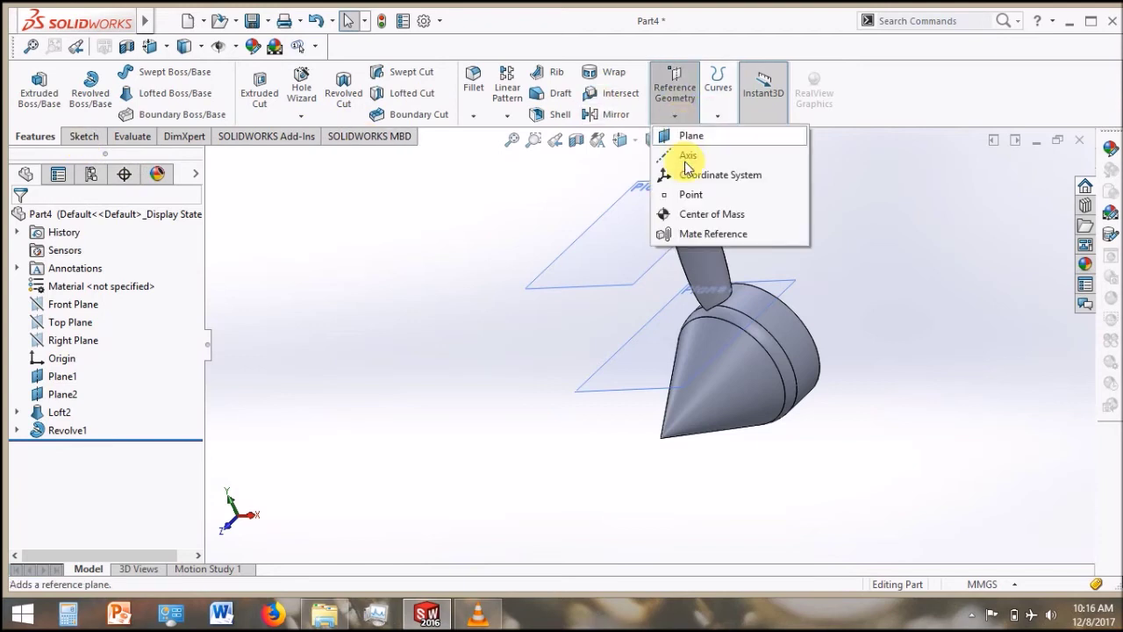
pyautogui.click(689, 157)
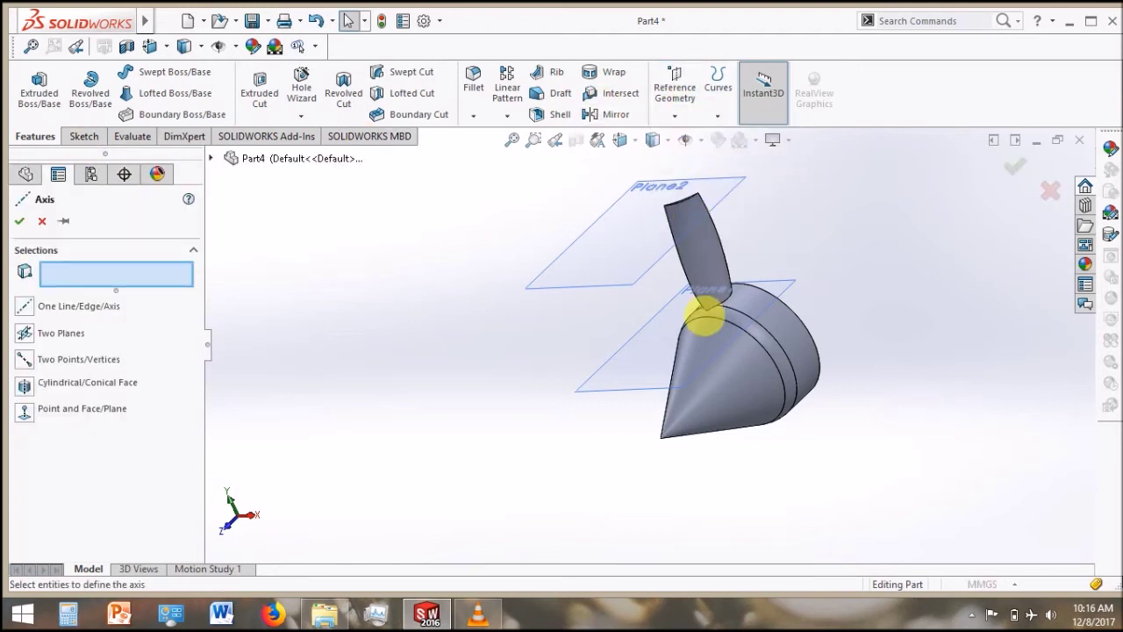
pyautogui.click(736, 376)
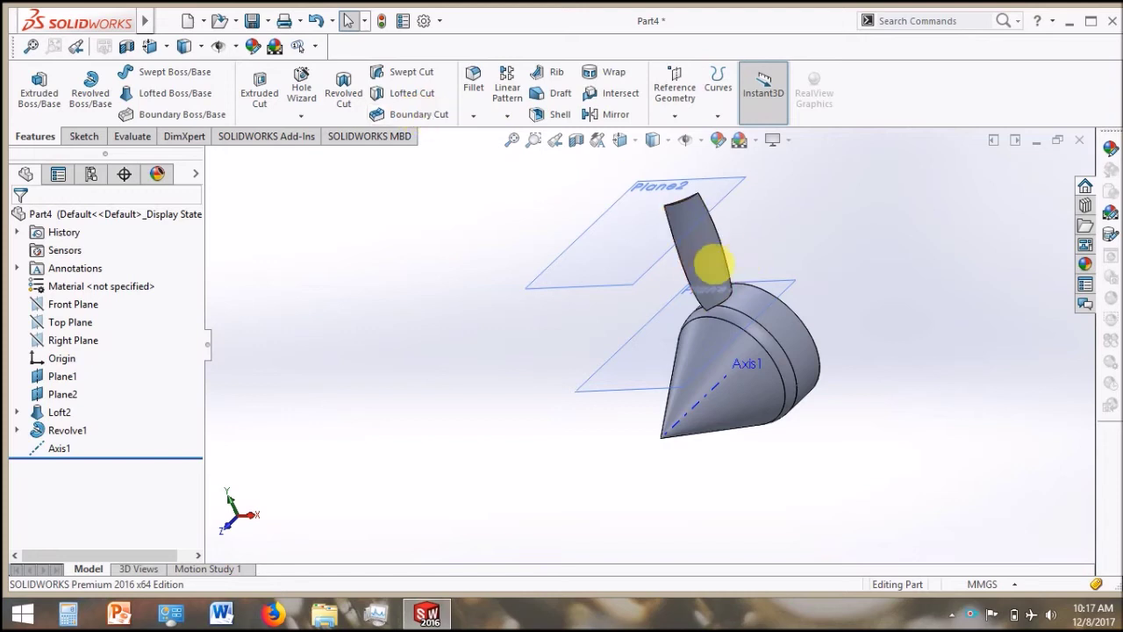
pyautogui.click(709, 263)
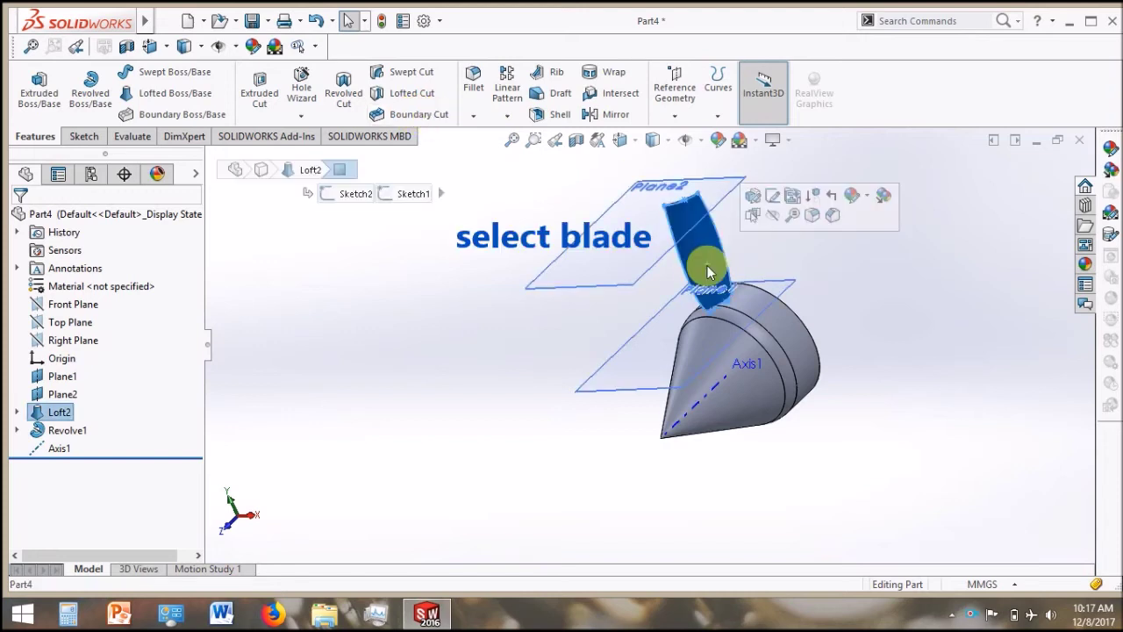
# Circular-pattern Loft2 into 32 equal instances over 360° around Axis1
pyautogui.click(506, 116)
pyautogui.click(508, 154)
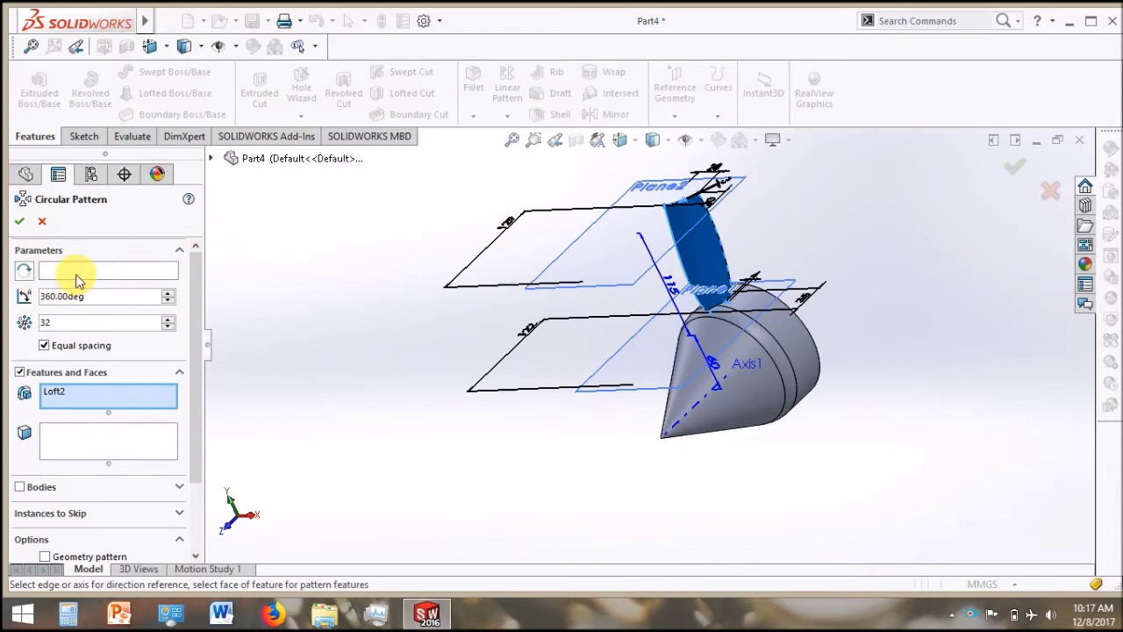
pyautogui.click(687, 414)
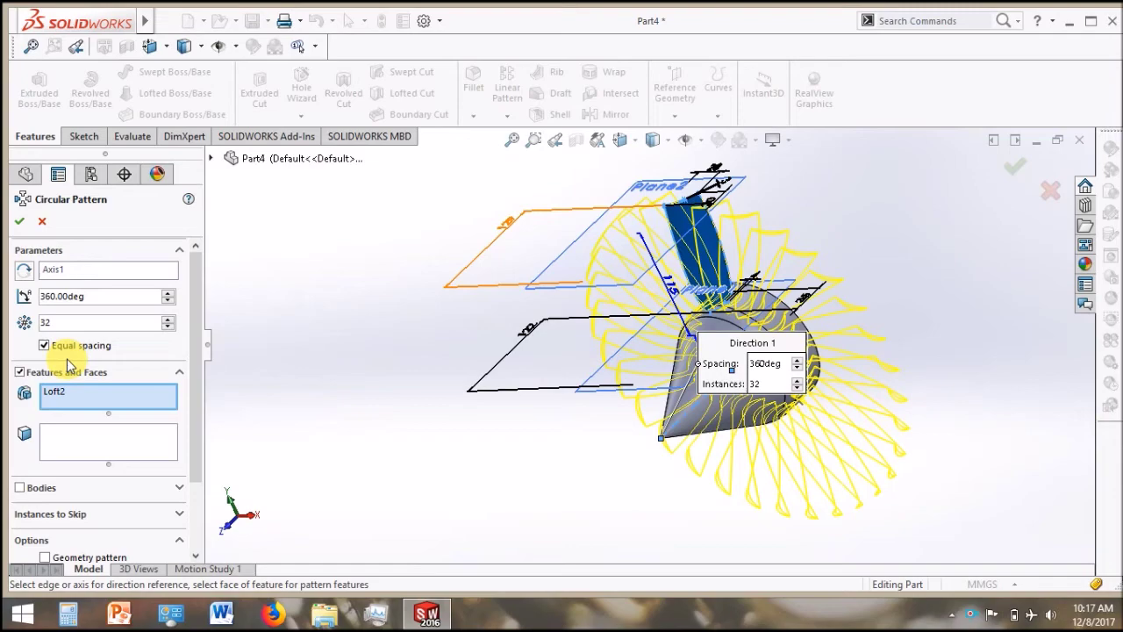
pyautogui.moveTo(472, 377)
pyautogui.mouseDown(button='middle')
pyautogui.moveTo(494, 320)
pyautogui.moveTo(453, 311)
pyautogui.moveTo(446, 334)
pyautogui.mouseUp(button='middle')
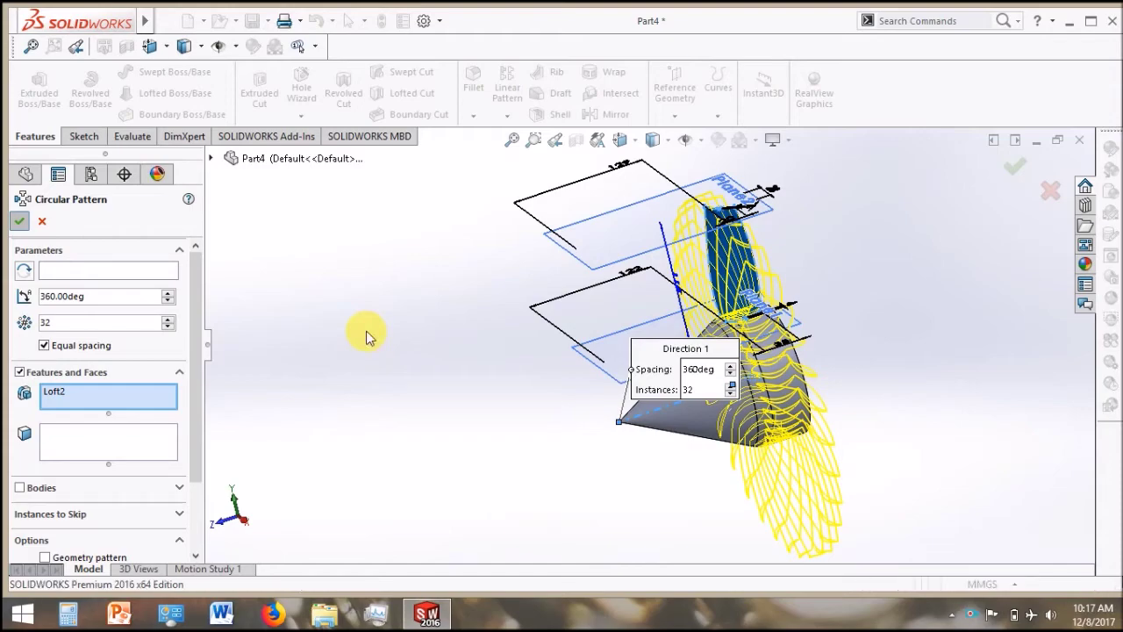
pyautogui.press('Return')
pyautogui.moveTo(359, 336)
pyautogui.mouseDown(button='middle')
pyautogui.moveTo(431, 316)
pyautogui.moveTo(376, 311)
pyautogui.moveTo(367, 353)
pyautogui.moveTo(371, 334)
pyautogui.moveTo(359, 343)
pyautogui.moveTo(377, 359)
pyautogui.moveTo(417, 359)
pyautogui.mouseUp(button='middle')
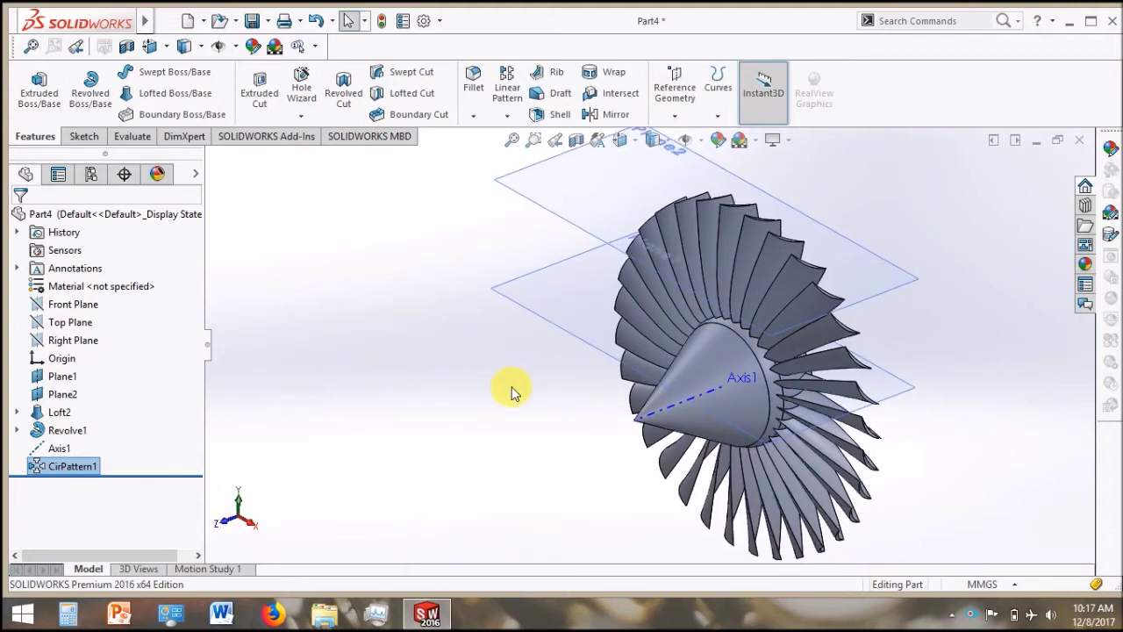
pyautogui.moveTo(509, 383)
pyautogui.keyDown('ctrl'); pyautogui.mouseDown(button='middle')
pyautogui.moveTo(431, 376)
pyautogui.moveTo(404, 392)
pyautogui.mouseUp(button='middle'); pyautogui.keyUp('ctrl')
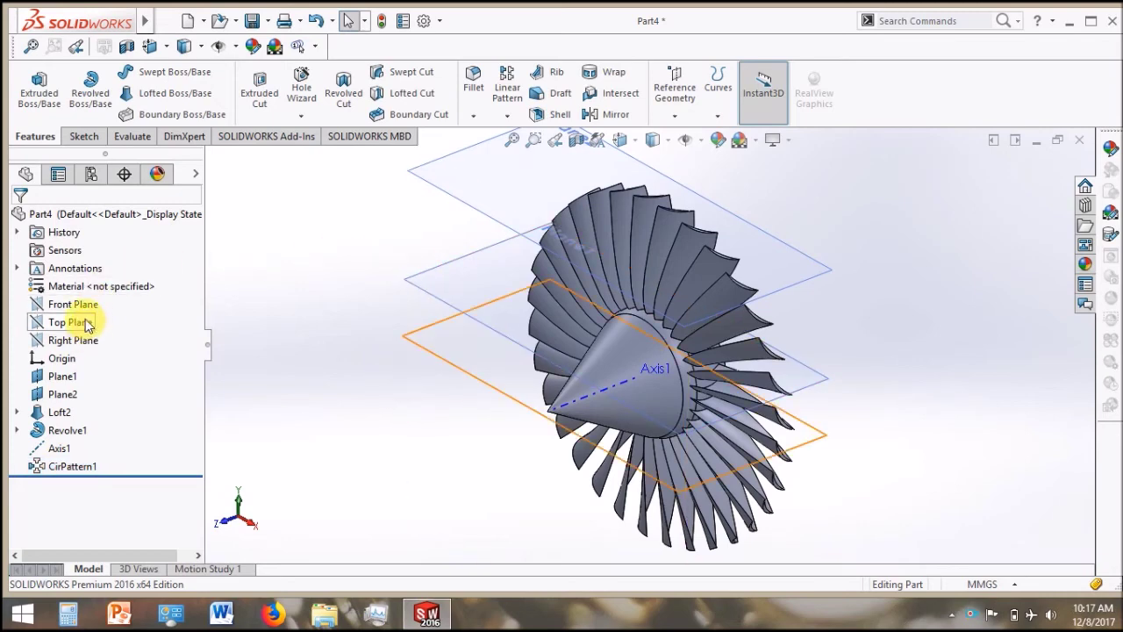
# Hide Plane2 and Plane1, then start a new sketch on the Right Plane
pyautogui.click(502, 191)
pyautogui.click(588, 145)
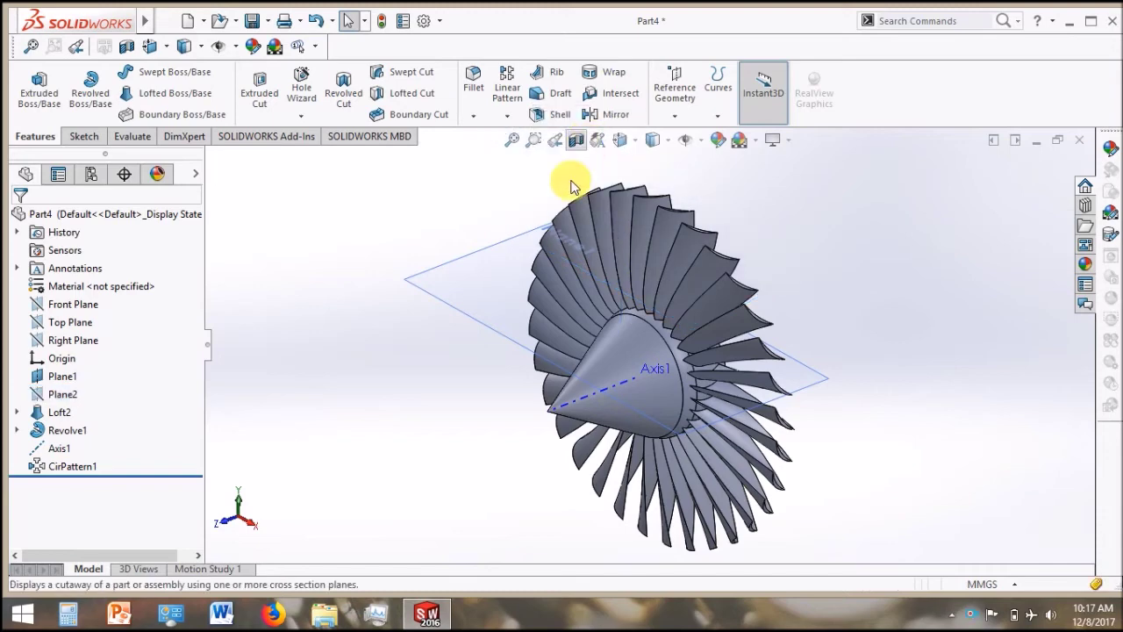
pyautogui.click(499, 295)
pyautogui.click(576, 248)
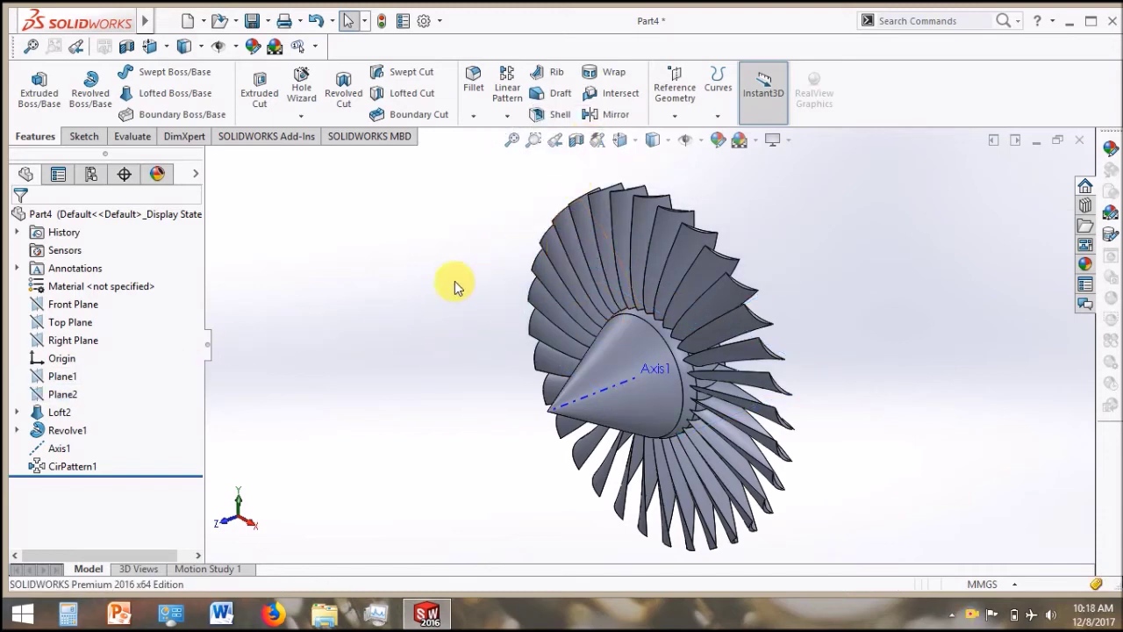
pyautogui.click(70, 342)
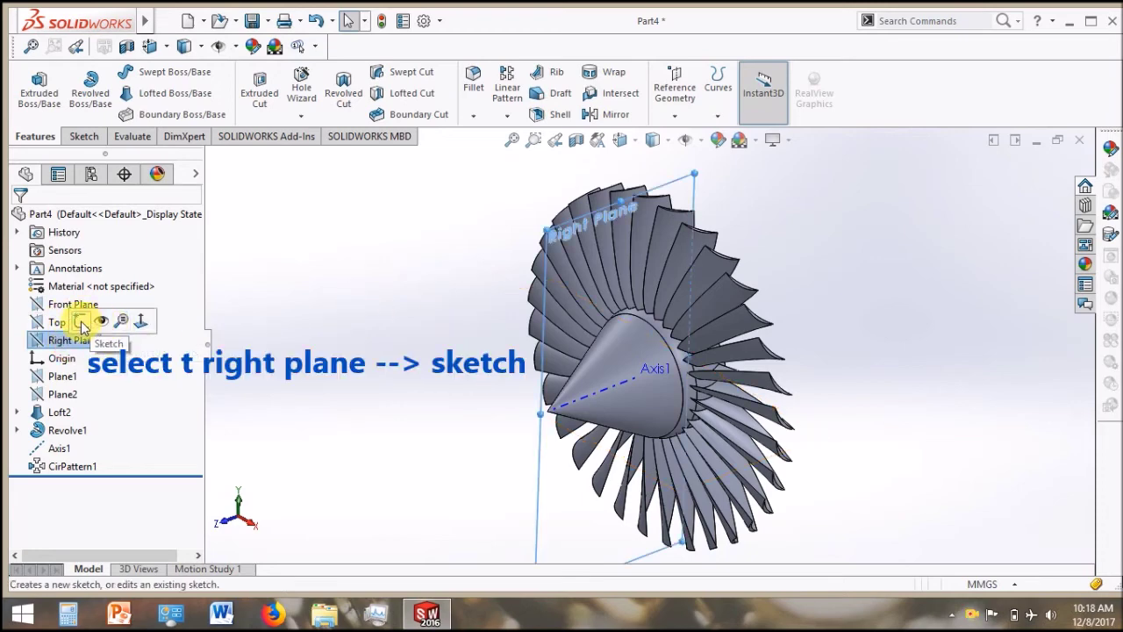
pyautogui.click(80, 322)
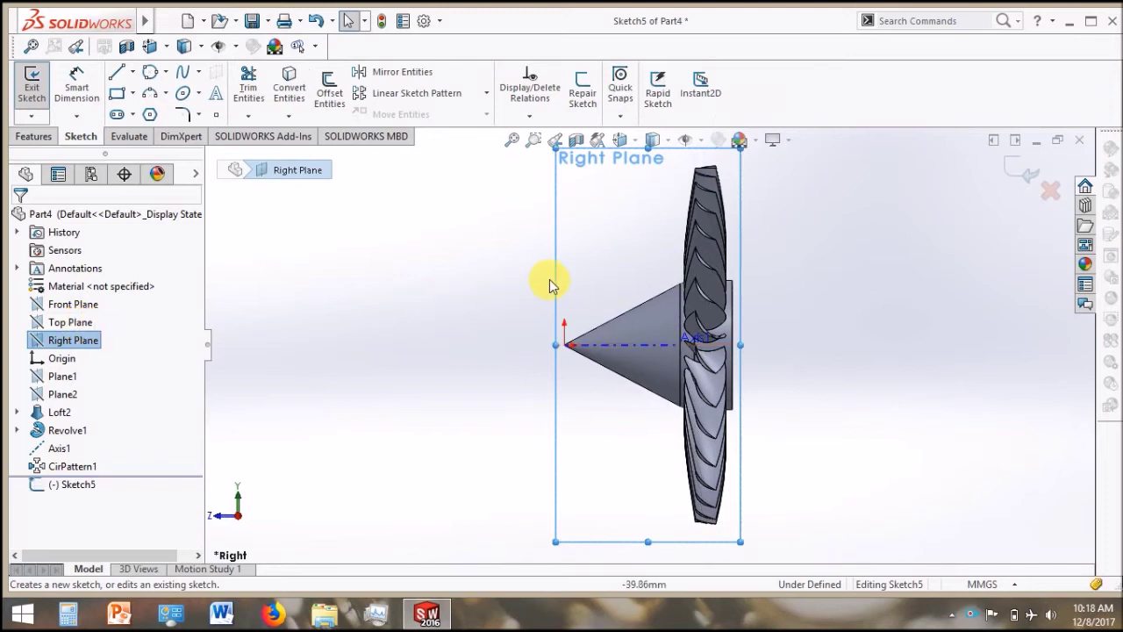
# Draw two vertical lines across the cone, a short one near the tip and a taller one
pyautogui.click(119, 77)
pyautogui.click(567, 344)
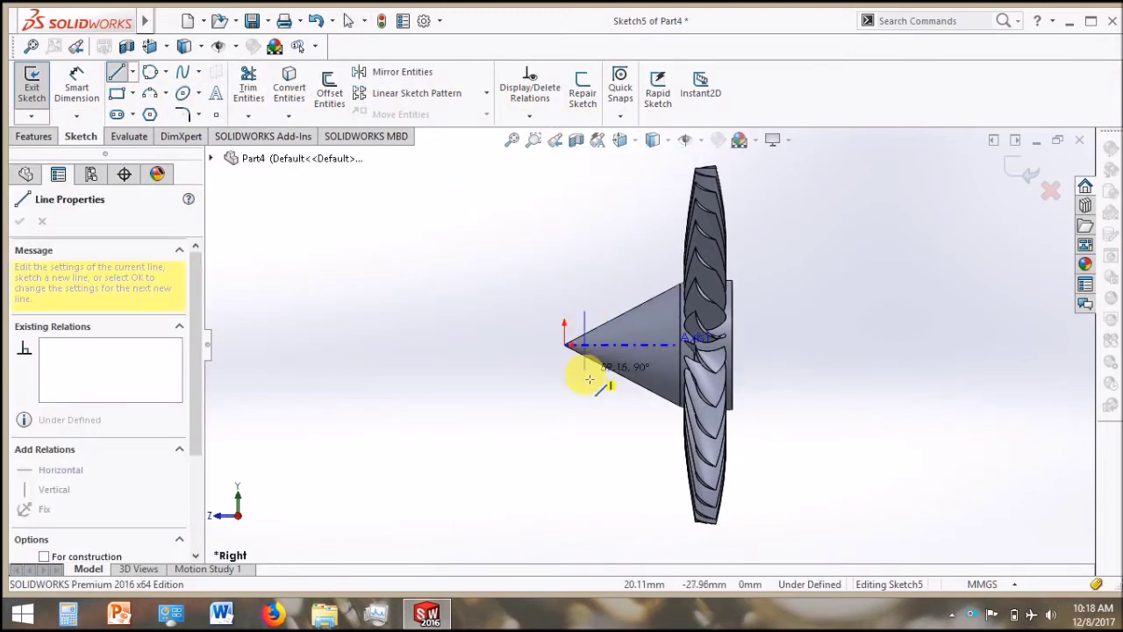
pyautogui.click(588, 379)
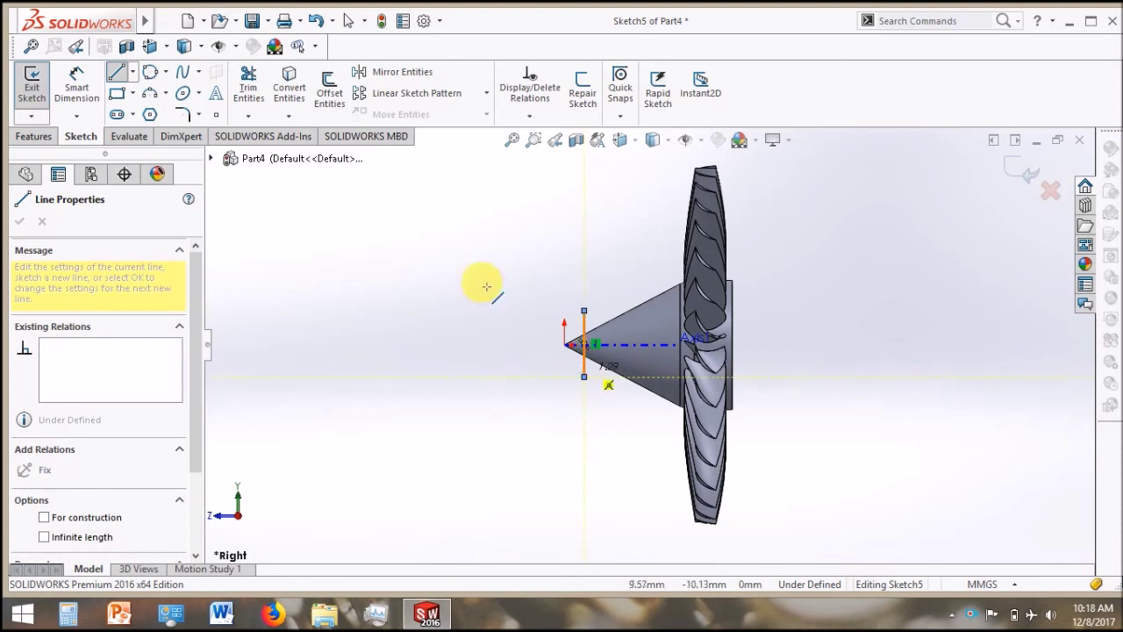
pyautogui.click(118, 77)
pyautogui.click(119, 76)
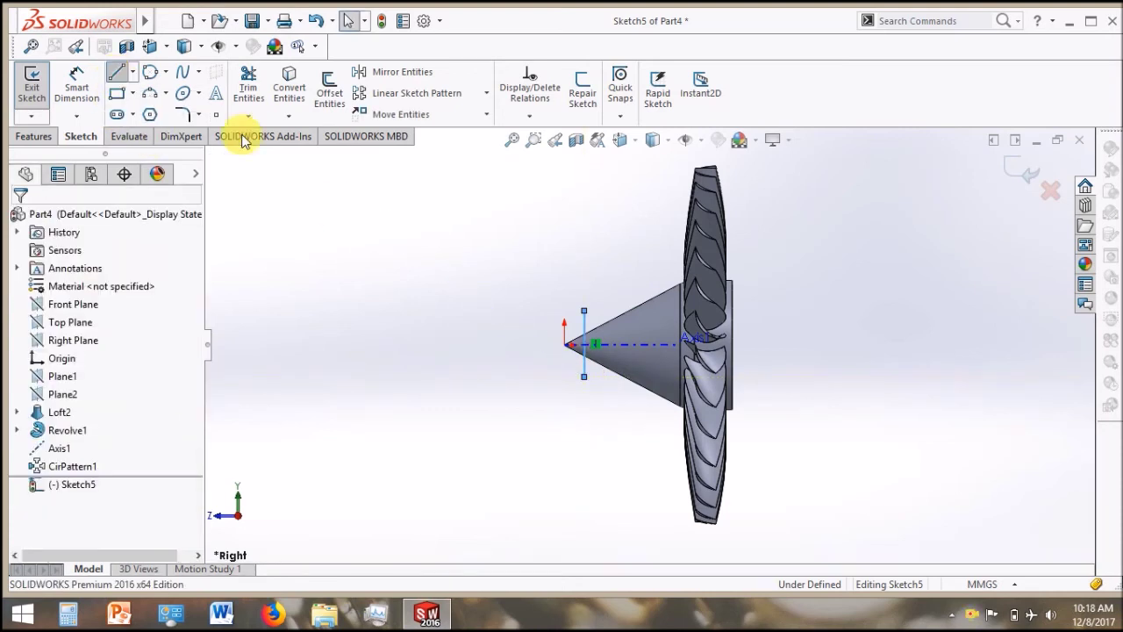
pyautogui.click(656, 281)
pyautogui.click(650, 406)
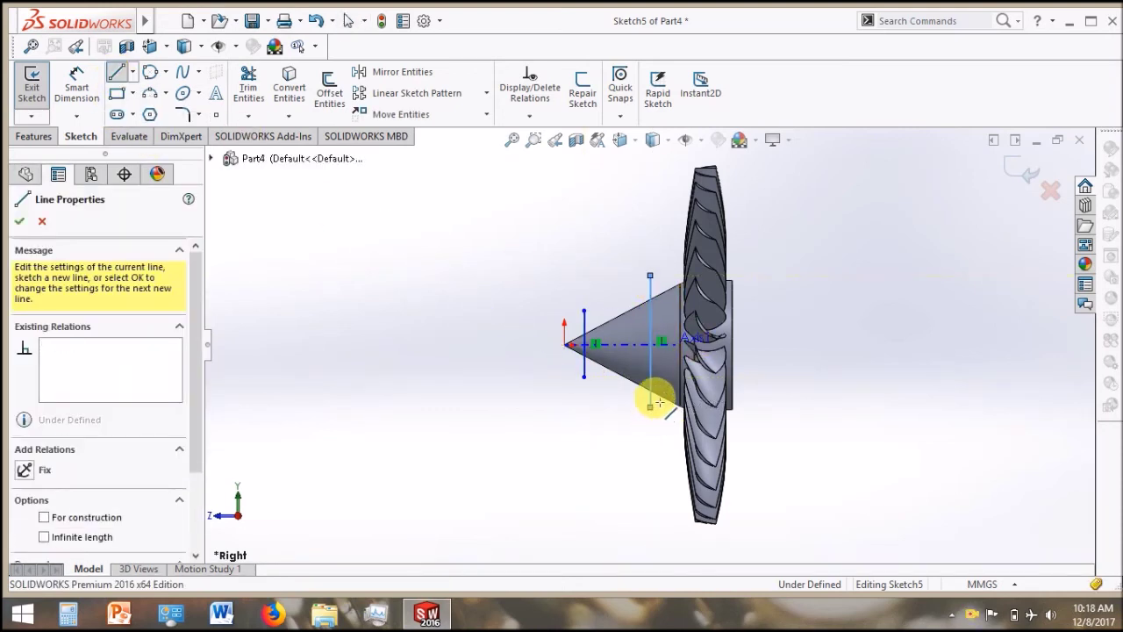
pyautogui.scroll(-2, 745, 364)
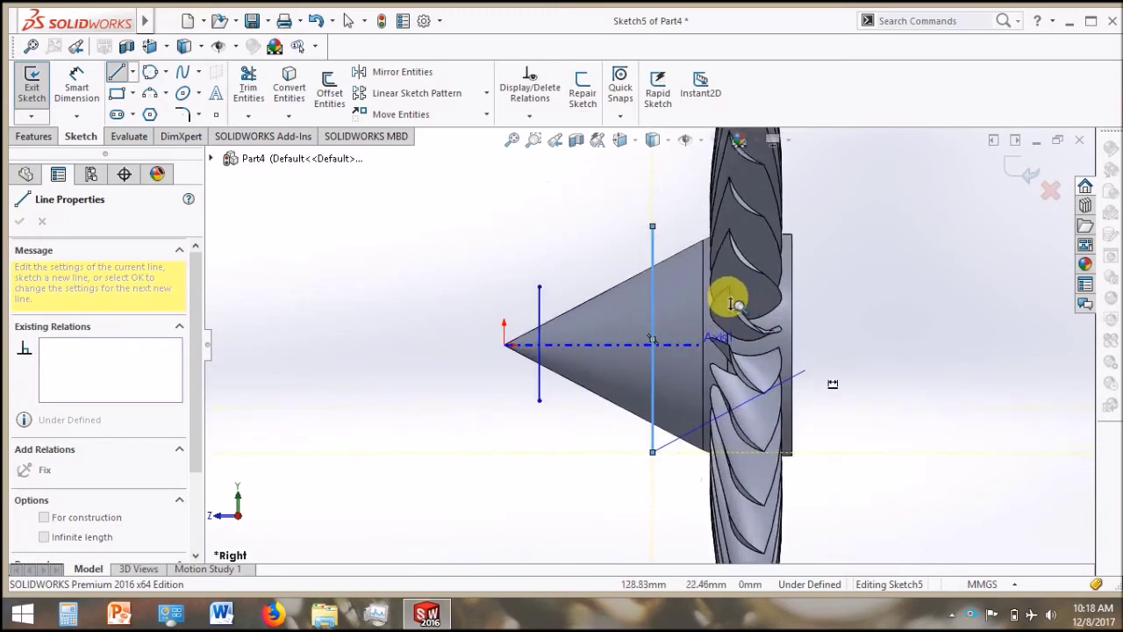
pyautogui.scroll(-2, 728, 296)
pyautogui.scroll(-2, 684, 284)
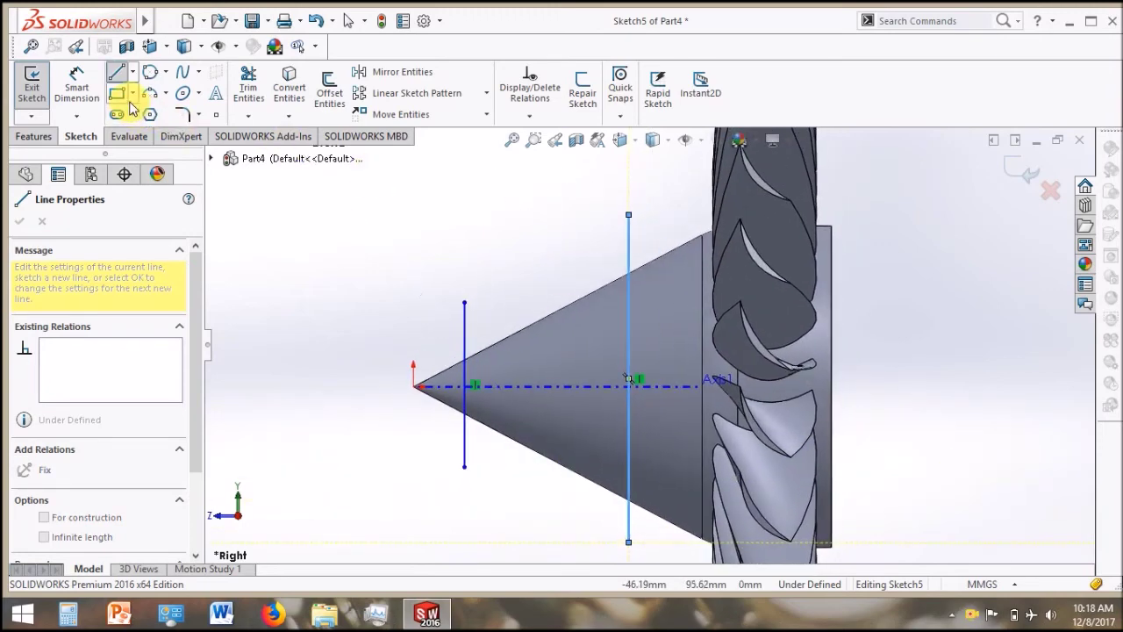
pyautogui.click(88, 102)
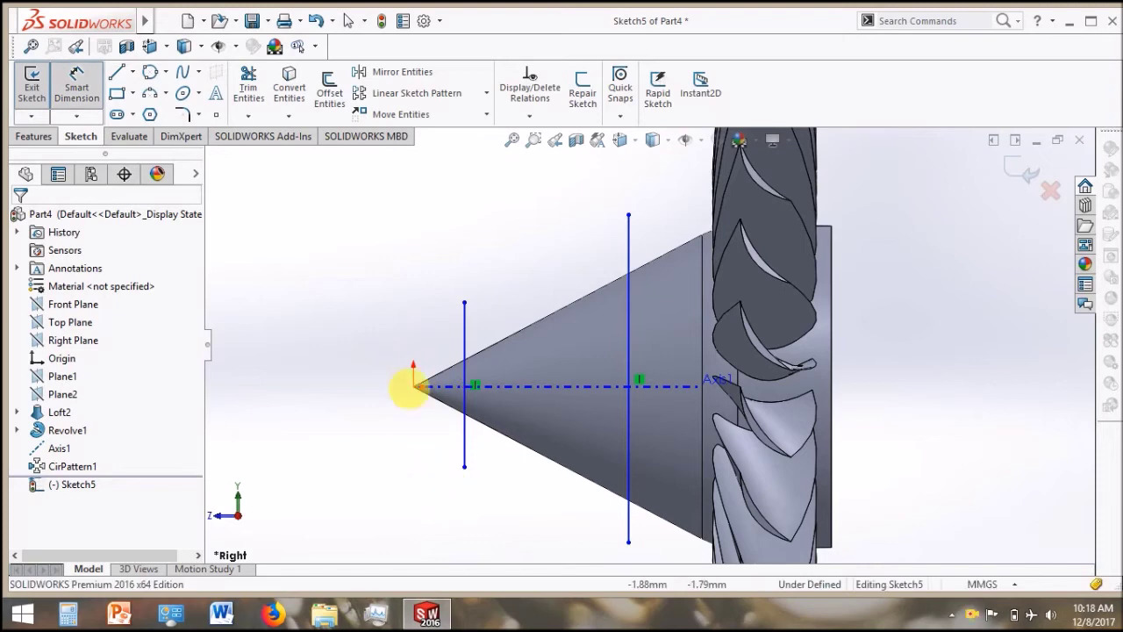
# Dimension the short line 16 mm from the cone tip
pyautogui.click(414, 387)
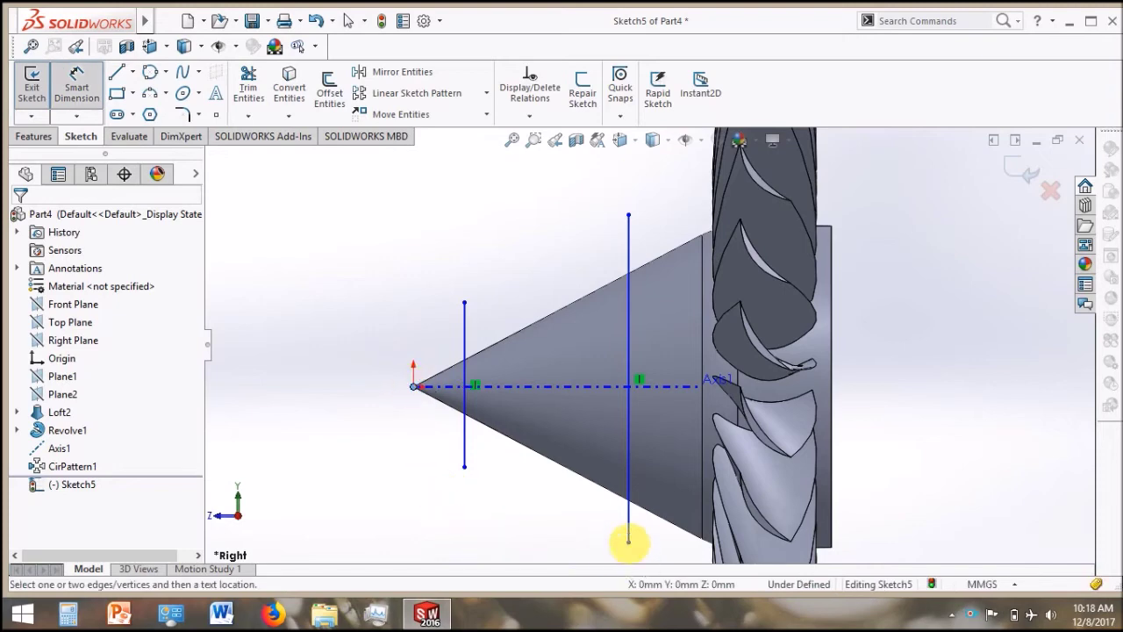
pyautogui.click(465, 304)
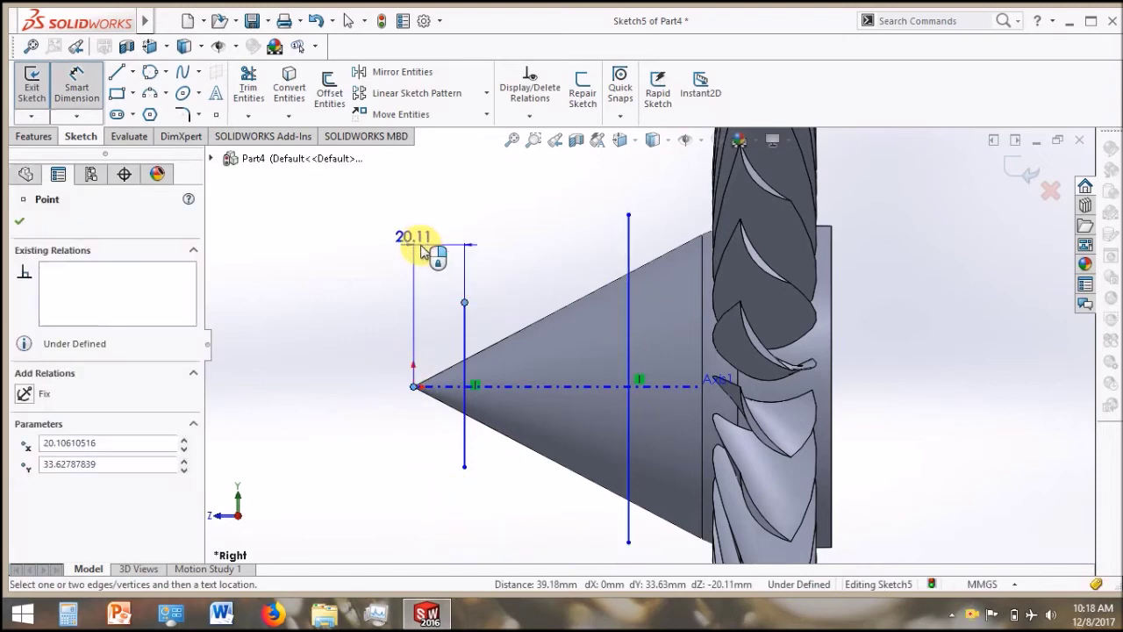
pyautogui.click(465, 276)
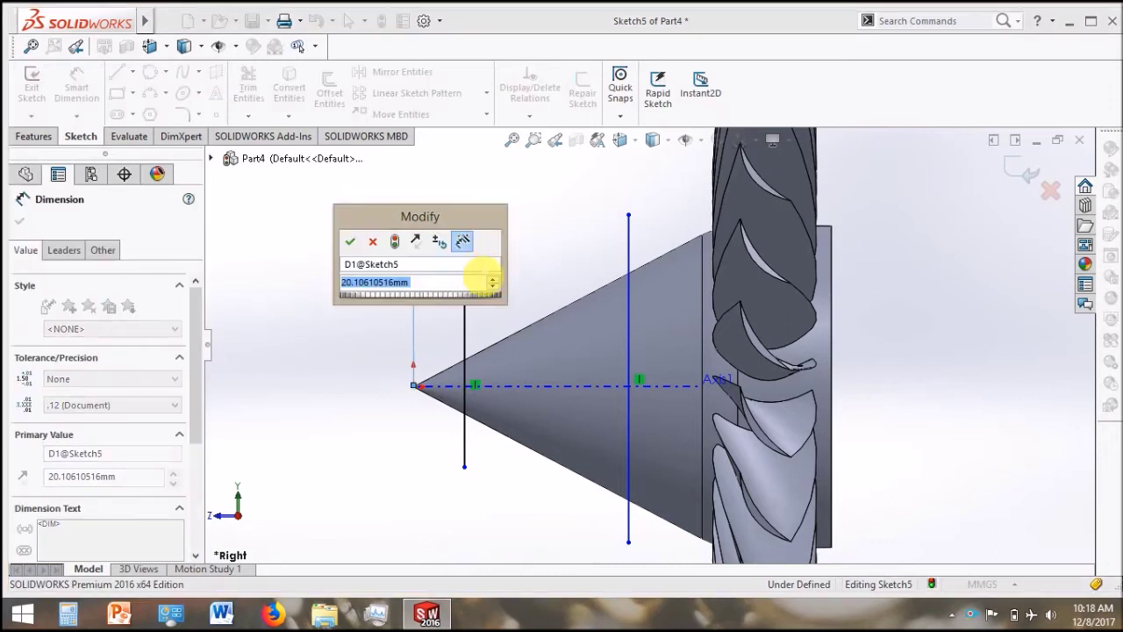
pyautogui.write('16')
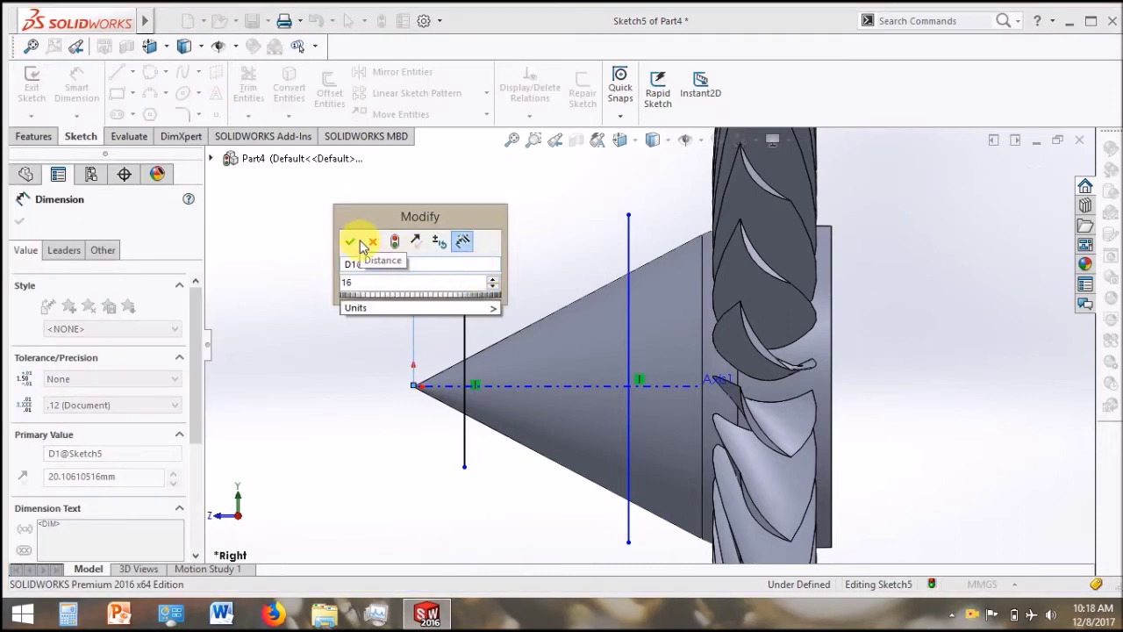
pyautogui.click(352, 245)
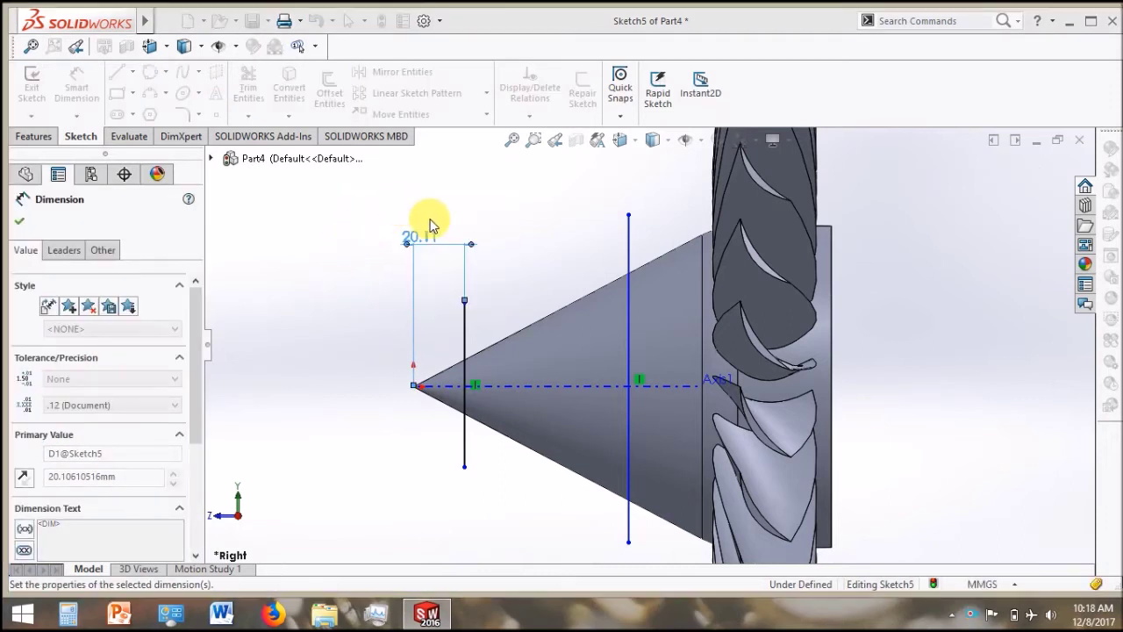
pyautogui.click(83, 93)
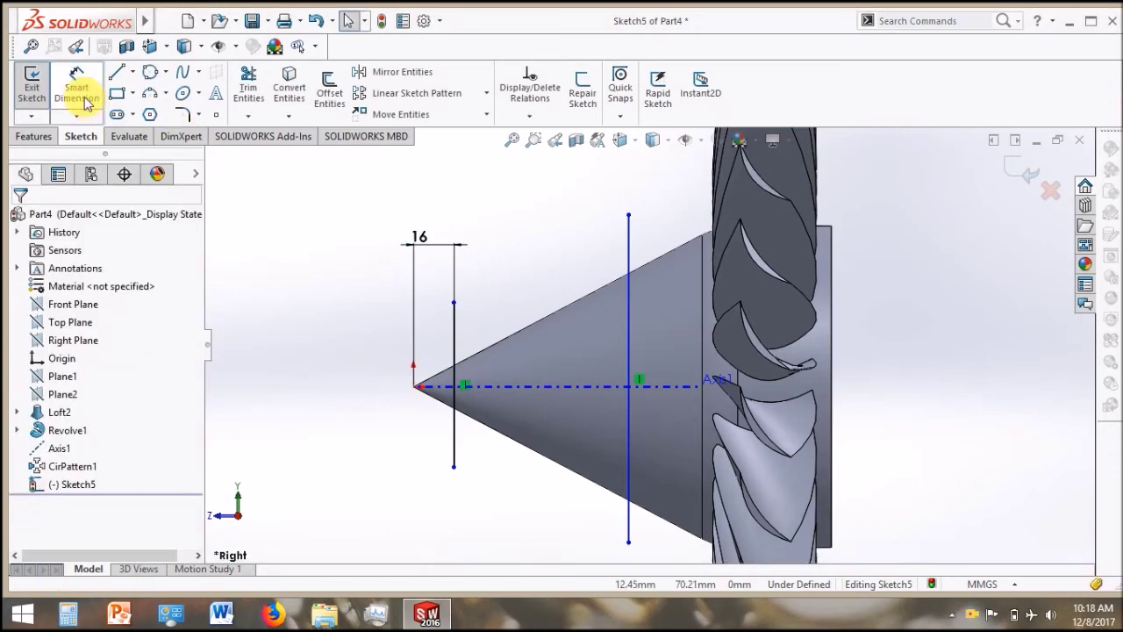
# Dimension the spacing between the two lines' top endpoints as 70 mm
pyautogui.click(454, 302)
pyautogui.click(628, 214)
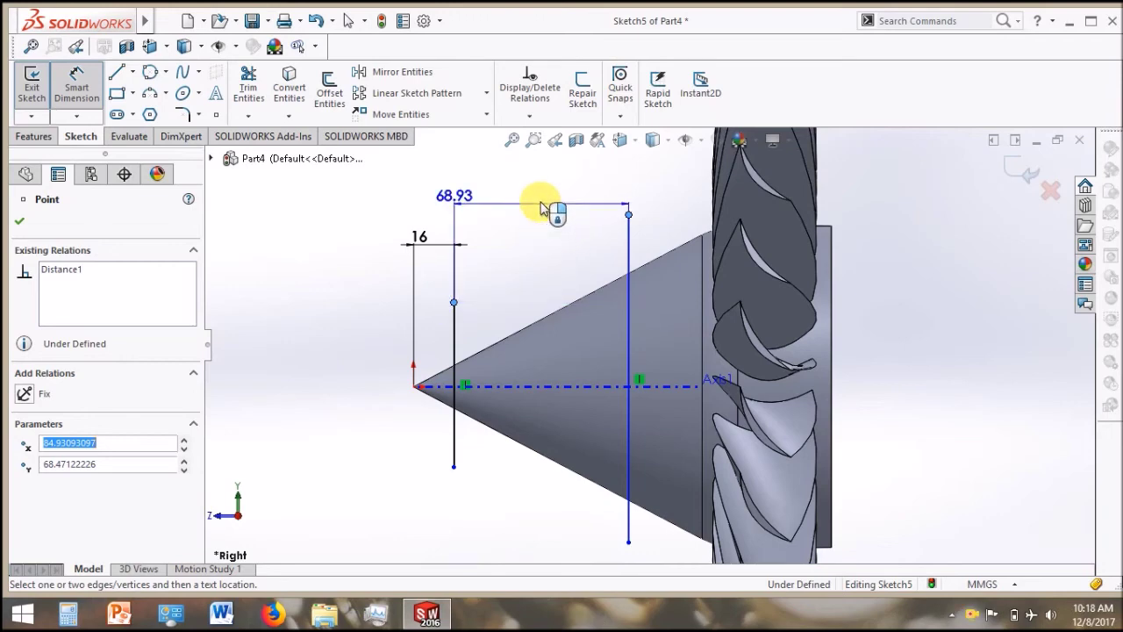
pyautogui.click(542, 209)
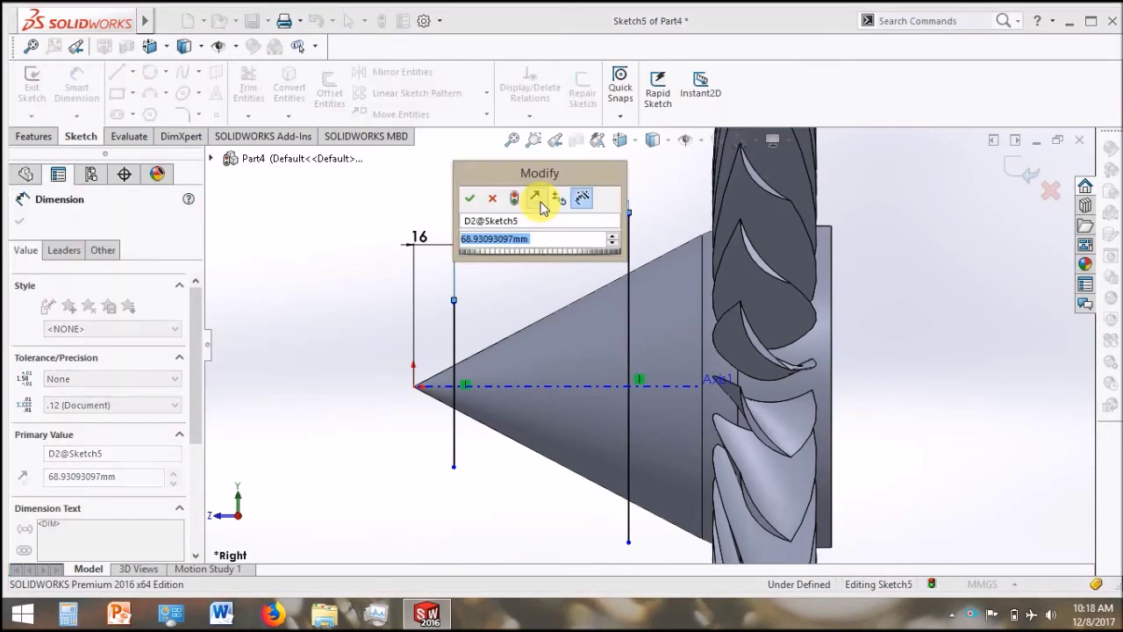
pyautogui.write('70')
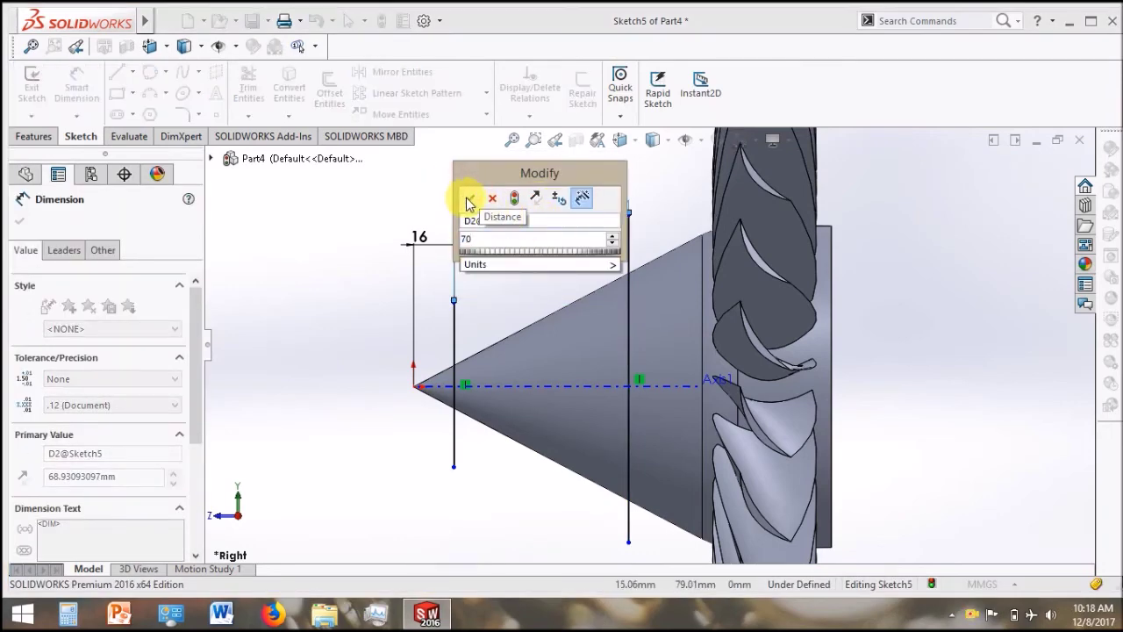
pyautogui.click(468, 199)
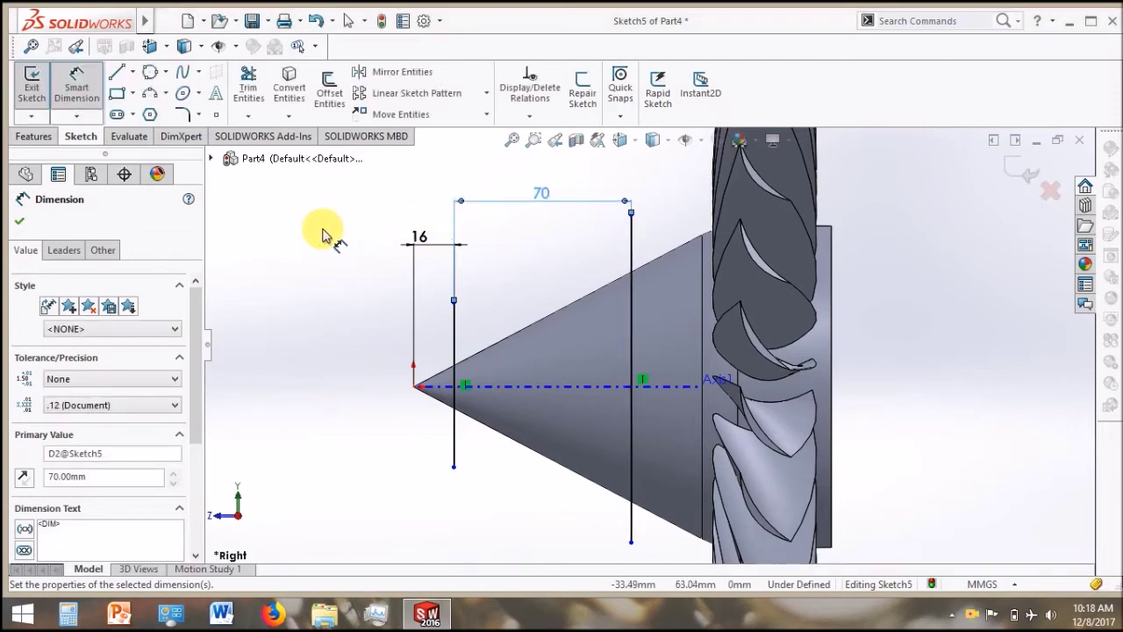
pyautogui.click(20, 222)
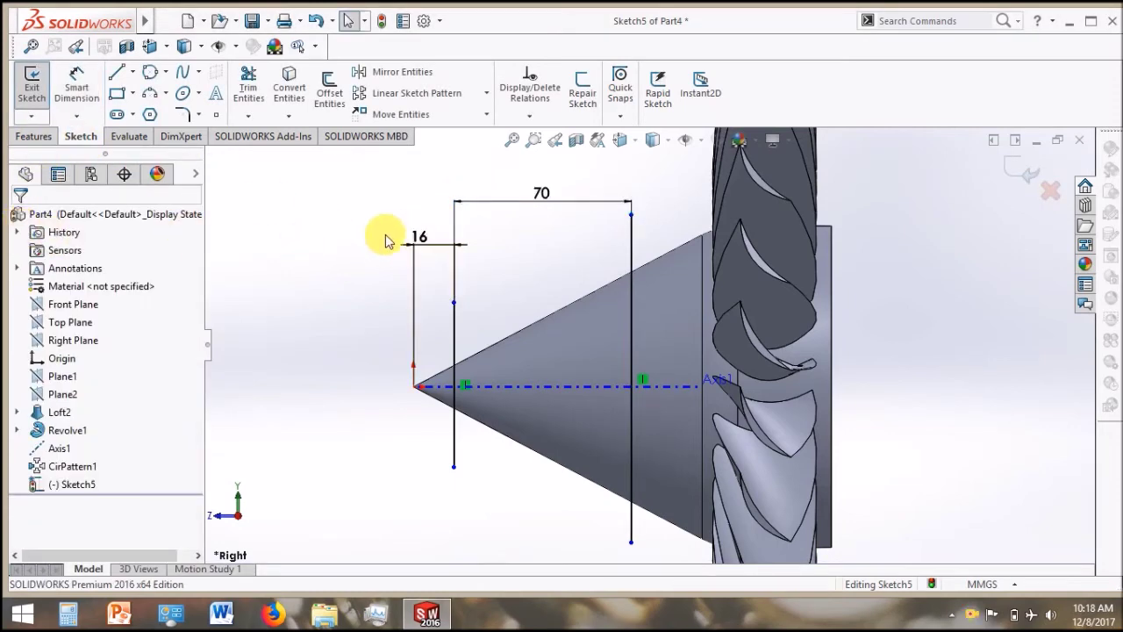
pyautogui.moveTo(386, 241); pyautogui.dragTo(431, 288, button='middle')
# Exit Sketch5, orbit to an angled view and select Sketch5 in the tree for splitting
pyautogui.click(34, 92)
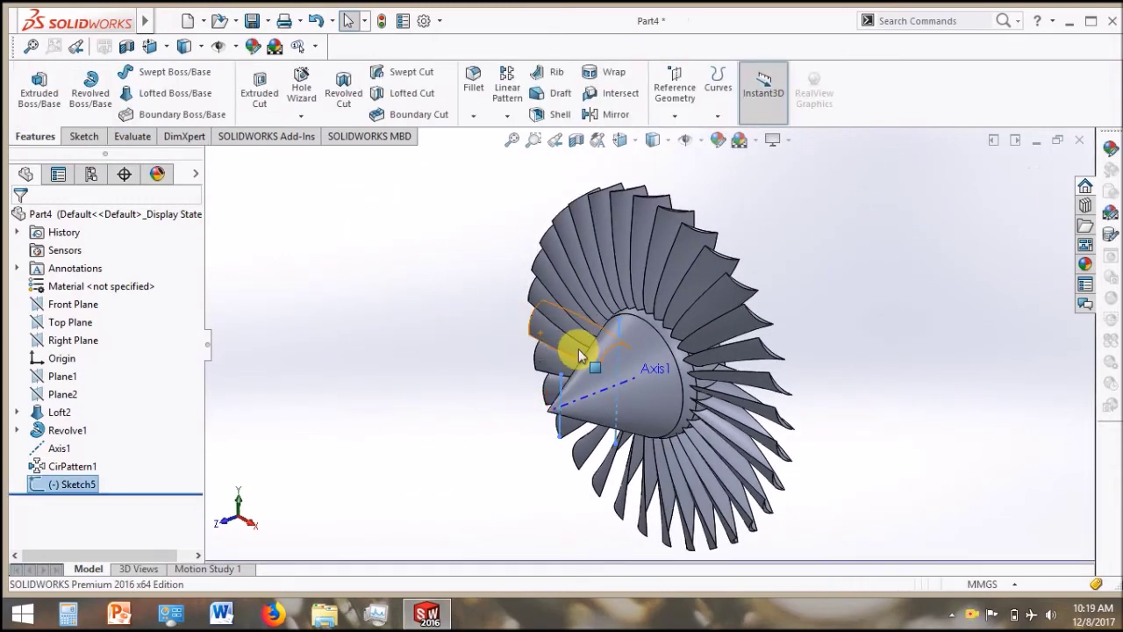
pyautogui.moveTo(582, 346); pyautogui.dragTo(572, 326, button='middle')
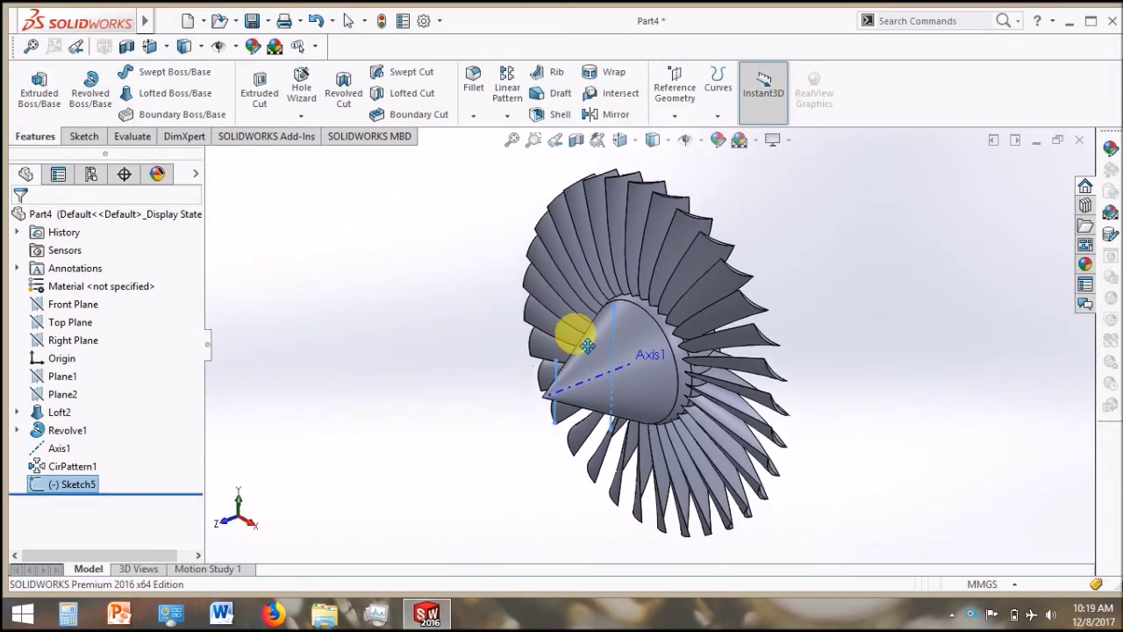
pyautogui.click(76, 486)
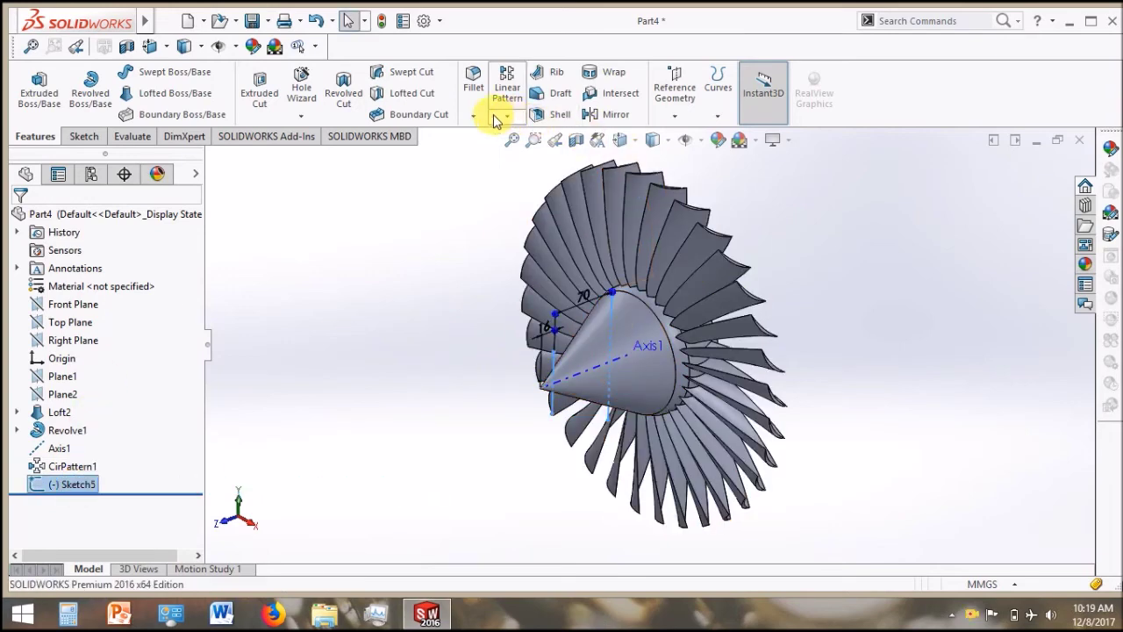
pyautogui.click(718, 112)
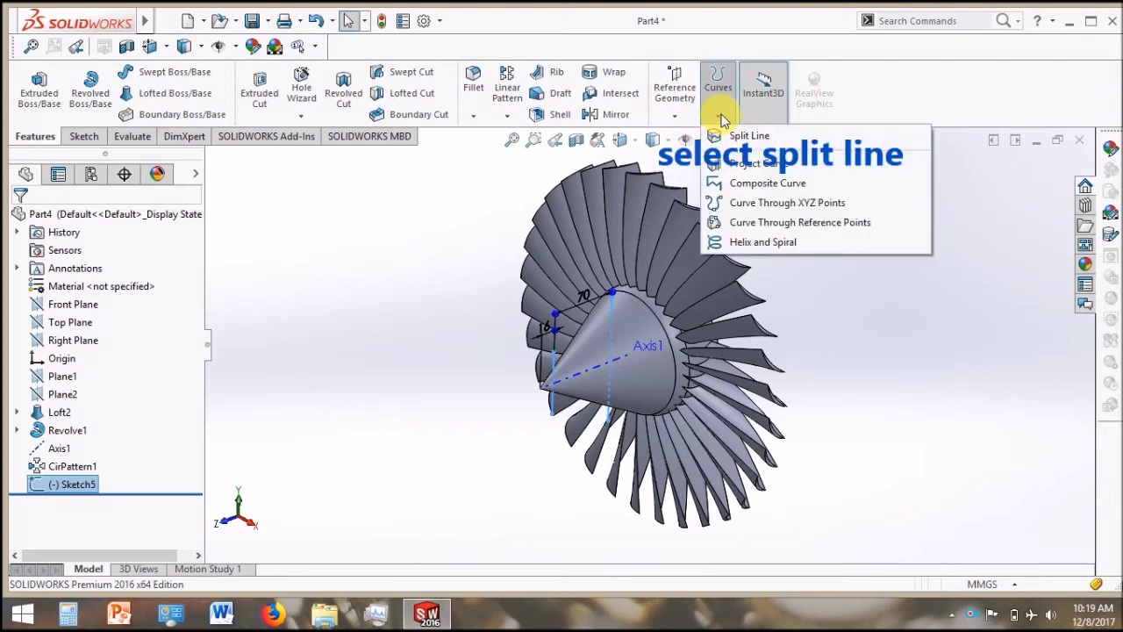
# Project Sketch5 onto the cone face as Split Line1, then orbit so the cone points left
pyautogui.click(734, 138)
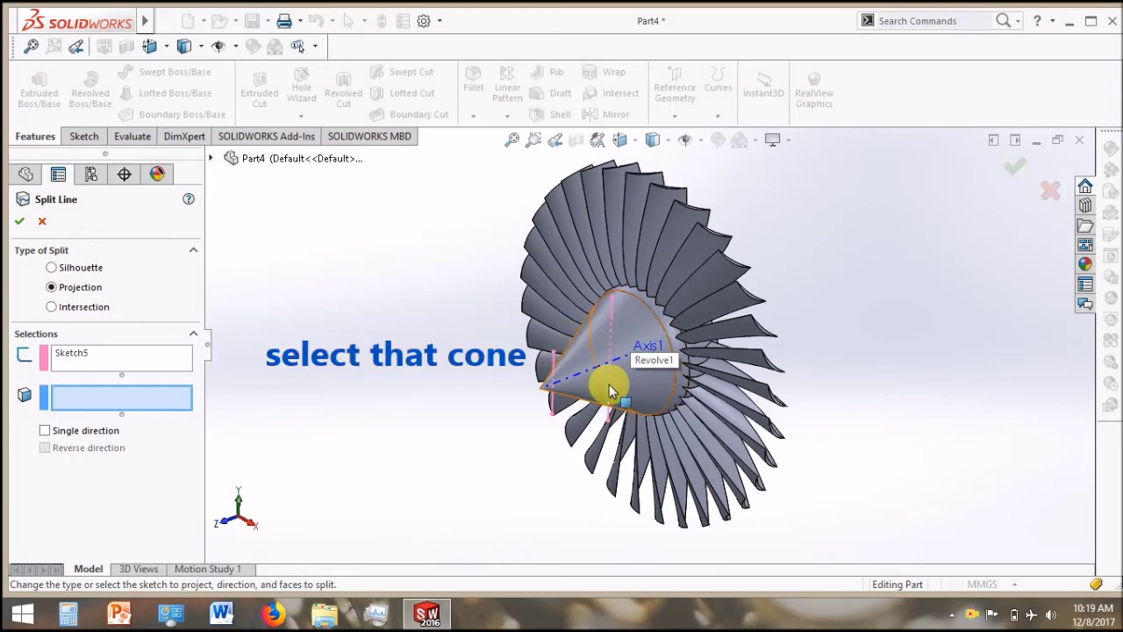
pyautogui.click(641, 329)
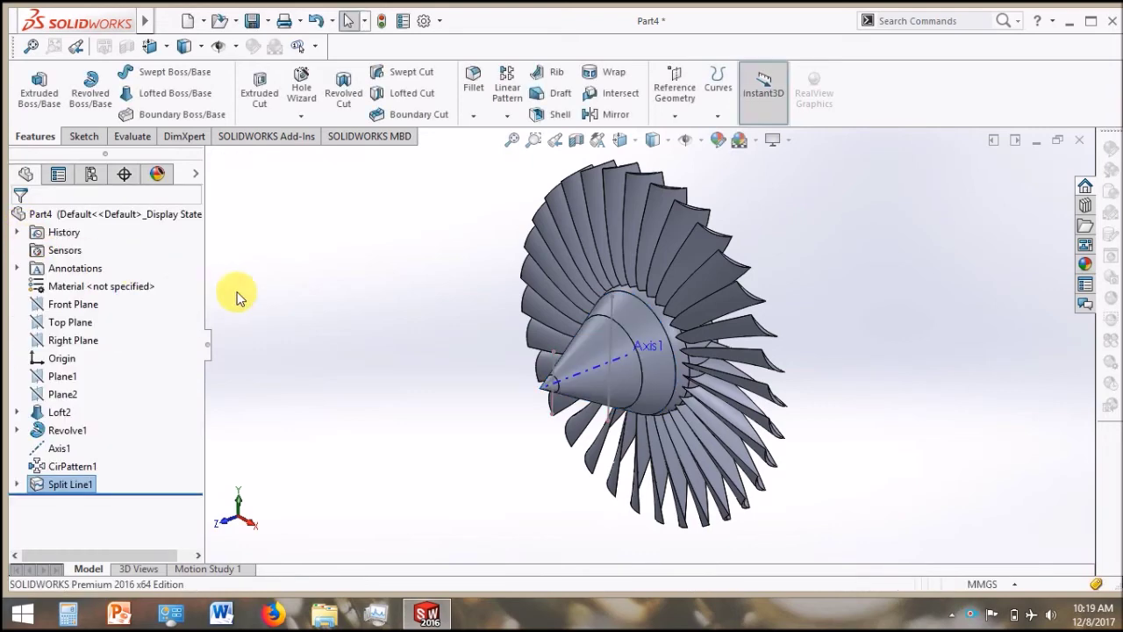
pyautogui.moveTo(413, 339)
pyautogui.mouseDown(button='middle')
pyautogui.moveTo(519, 416)
pyautogui.moveTo(594, 377)
pyautogui.mouseUp(button='middle')
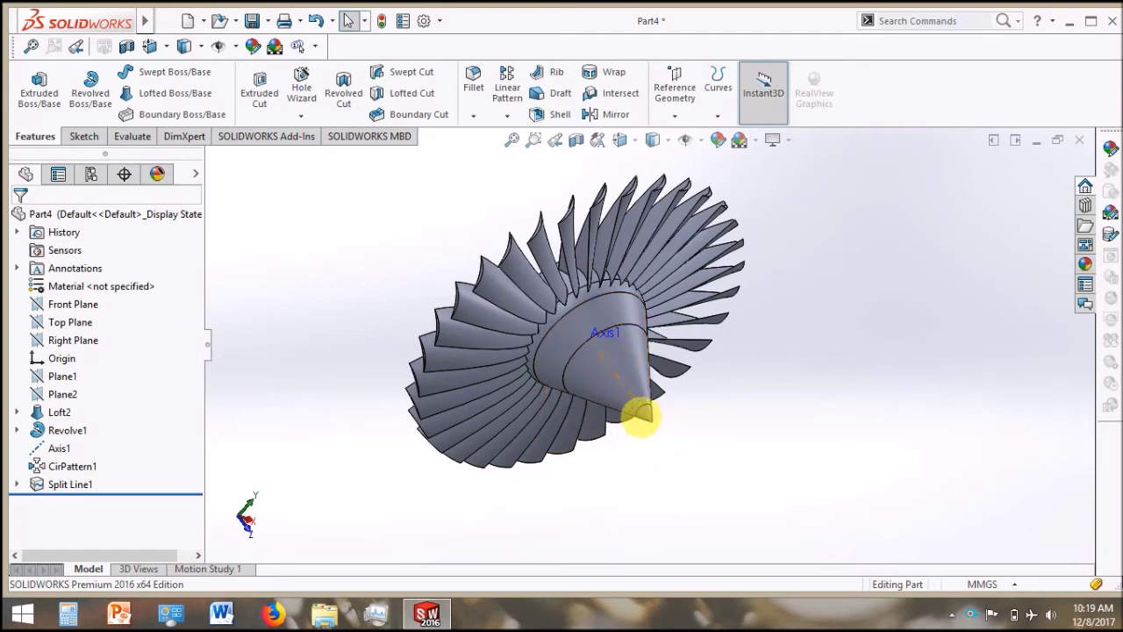
pyautogui.moveTo(627, 414)
pyautogui.mouseDown(button='middle')
pyautogui.moveTo(494, 321)
pyautogui.moveTo(509, 377)
pyautogui.moveTo(449, 363)
pyautogui.mouseUp(button='middle')
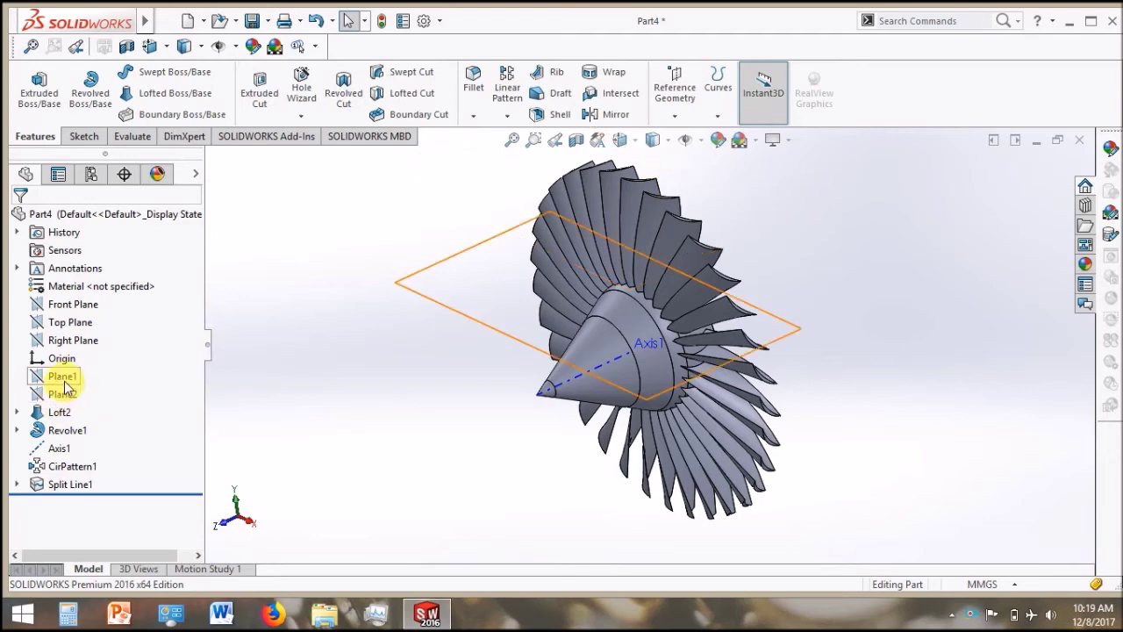
# Start a new sketch on the Front Plane and zoom in on the hub
pyautogui.click(61, 307)
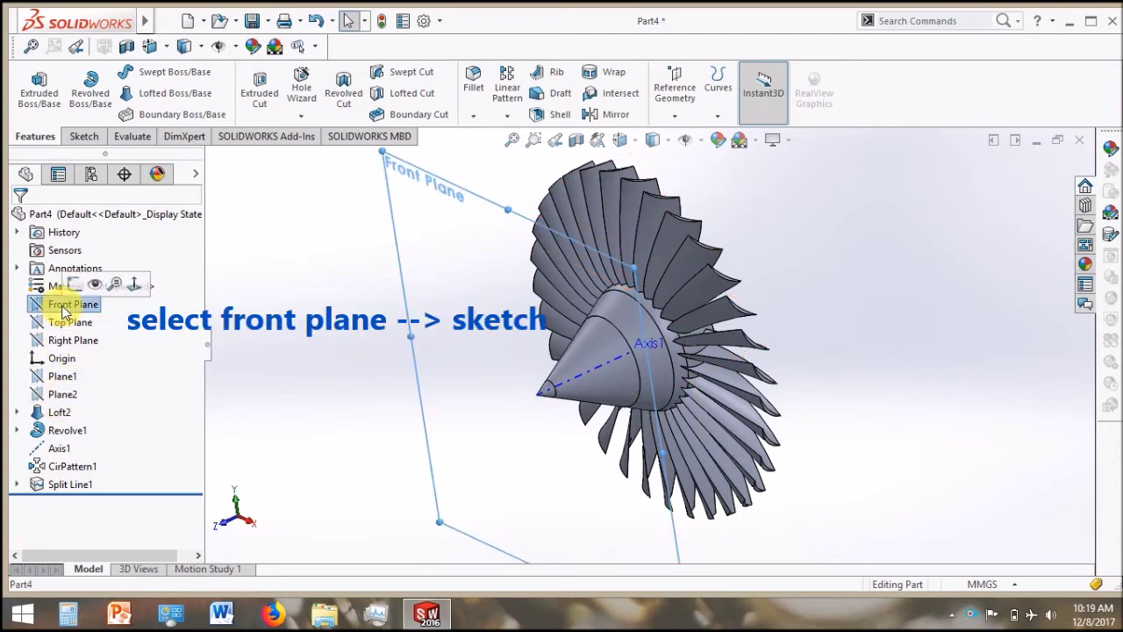
pyautogui.click(74, 286)
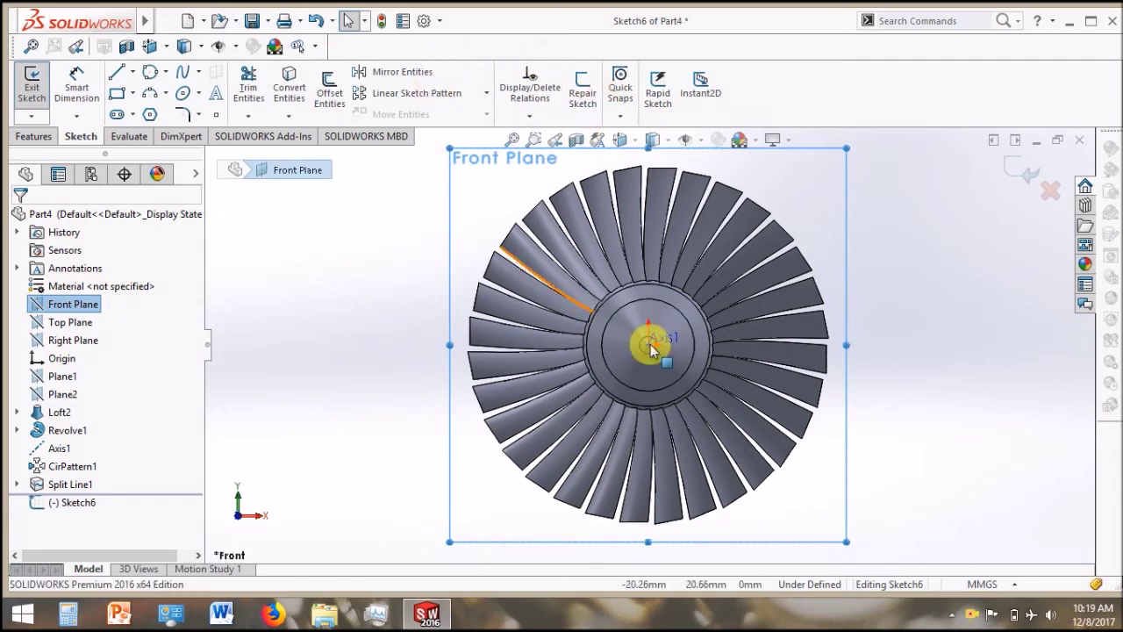
pyautogui.scroll(-3, 674, 351)
pyautogui.scroll(-2, 667, 303)
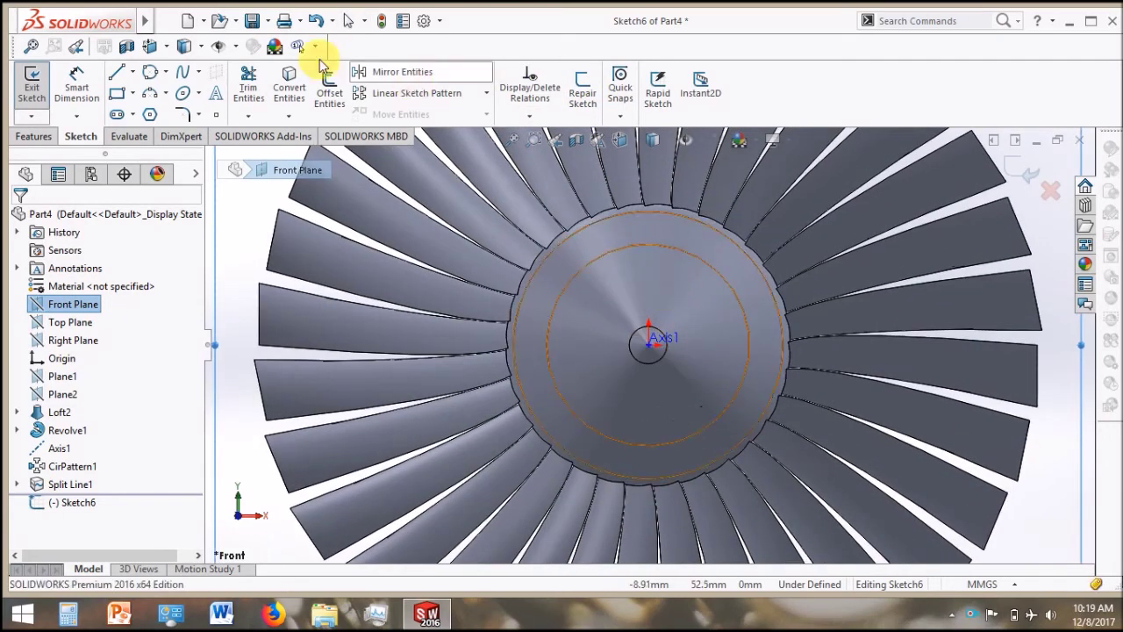
# Draw a centre-point circle of roughly 41 mm radius centred on the hub axis
pyautogui.click(150, 73)
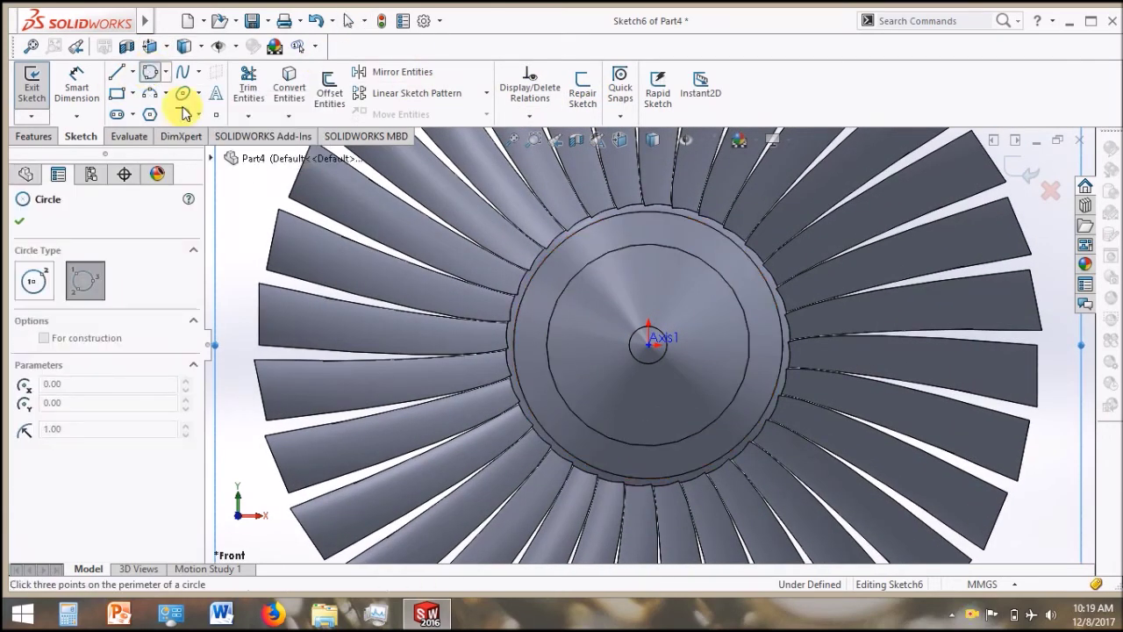
pyautogui.click(165, 72)
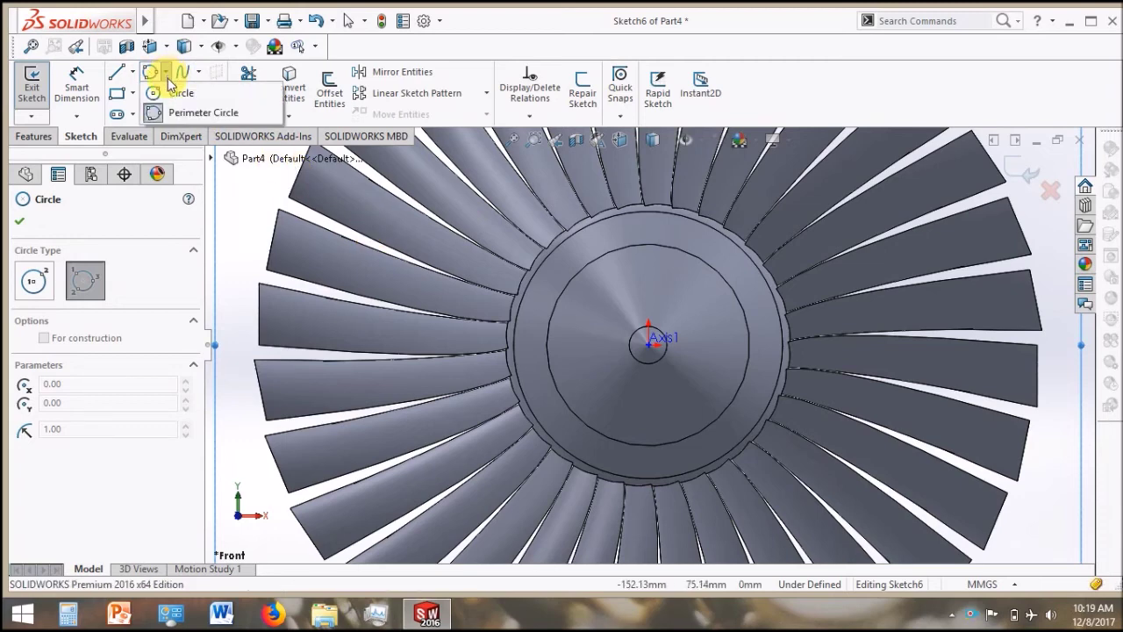
pyautogui.click(172, 90)
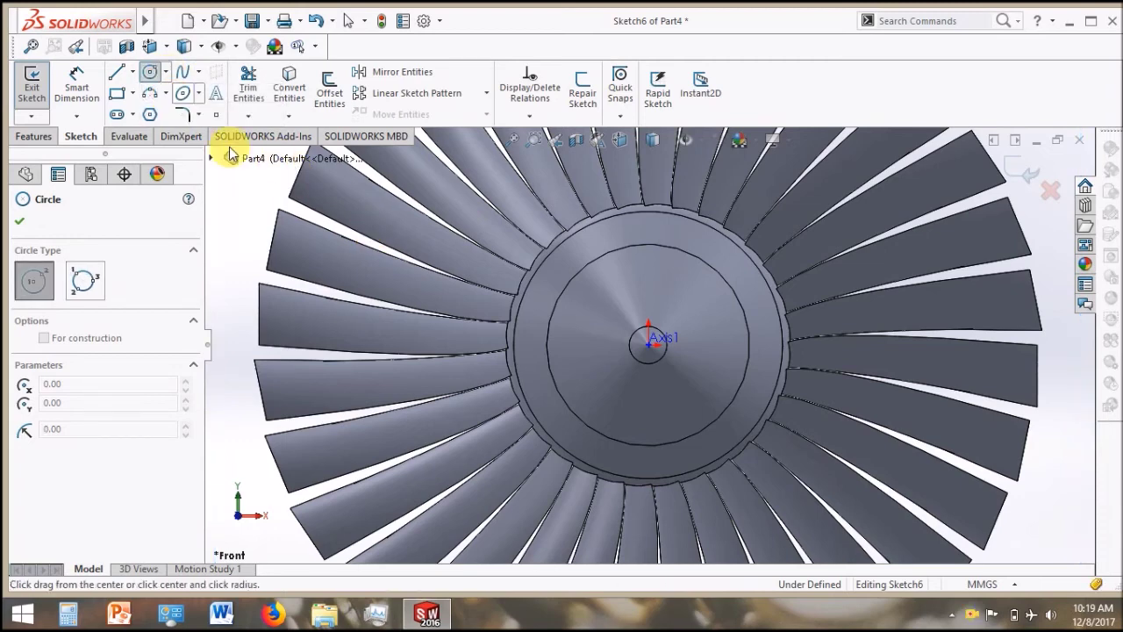
pyautogui.click(651, 349)
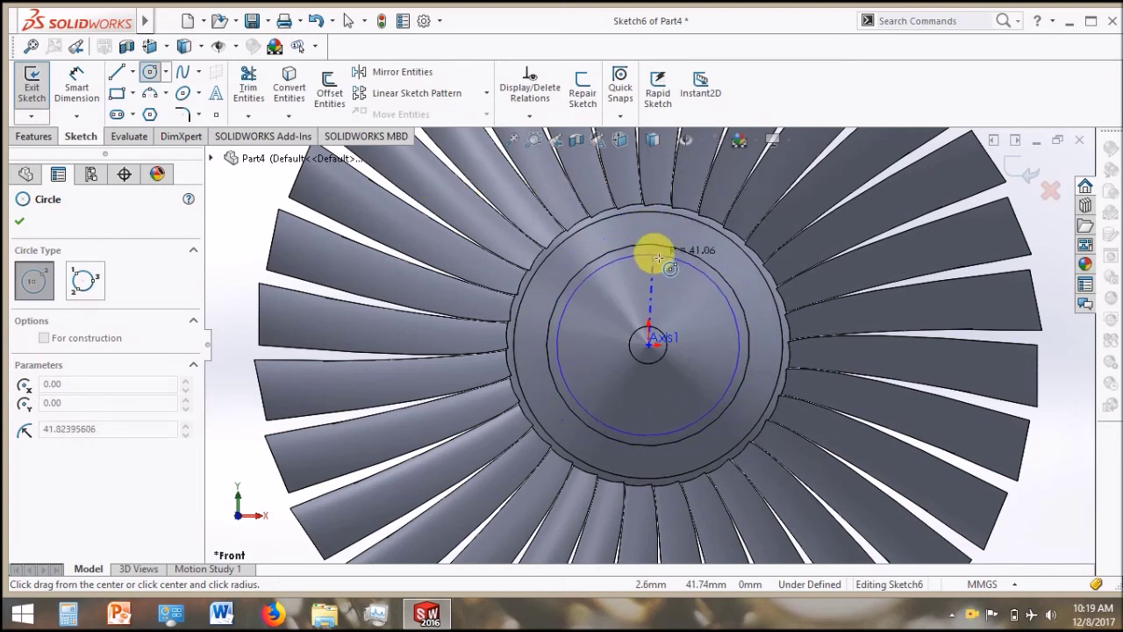
pyautogui.click(659, 256)
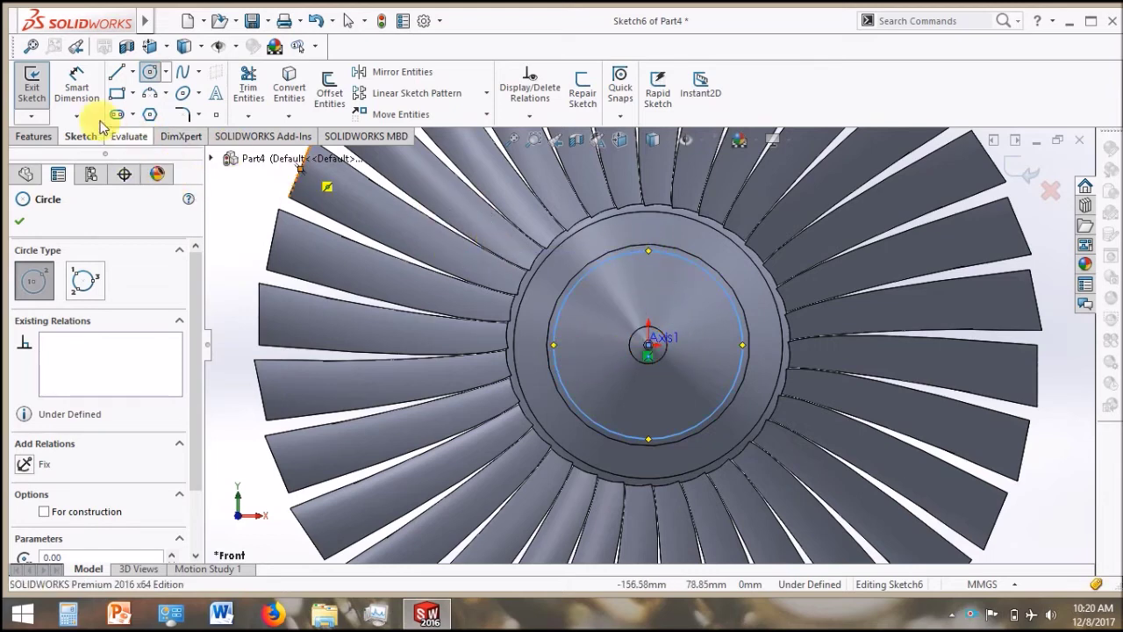
pyautogui.click(77, 95)
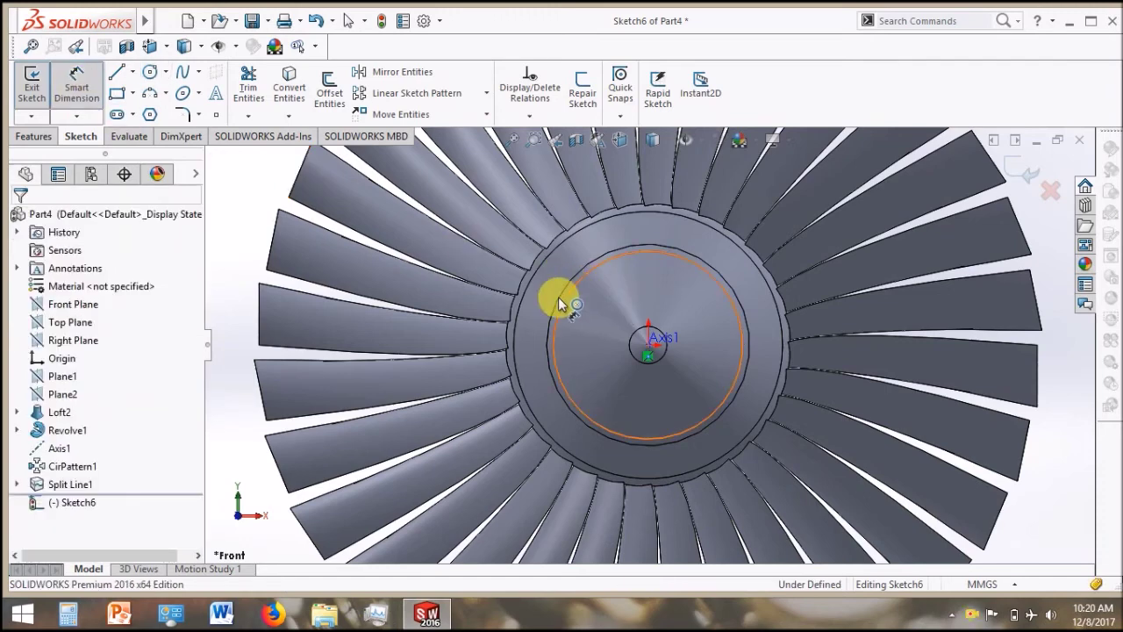
# Give the circle an 85 mm diameter dimension and exit Sketch6
pyautogui.click(579, 281)
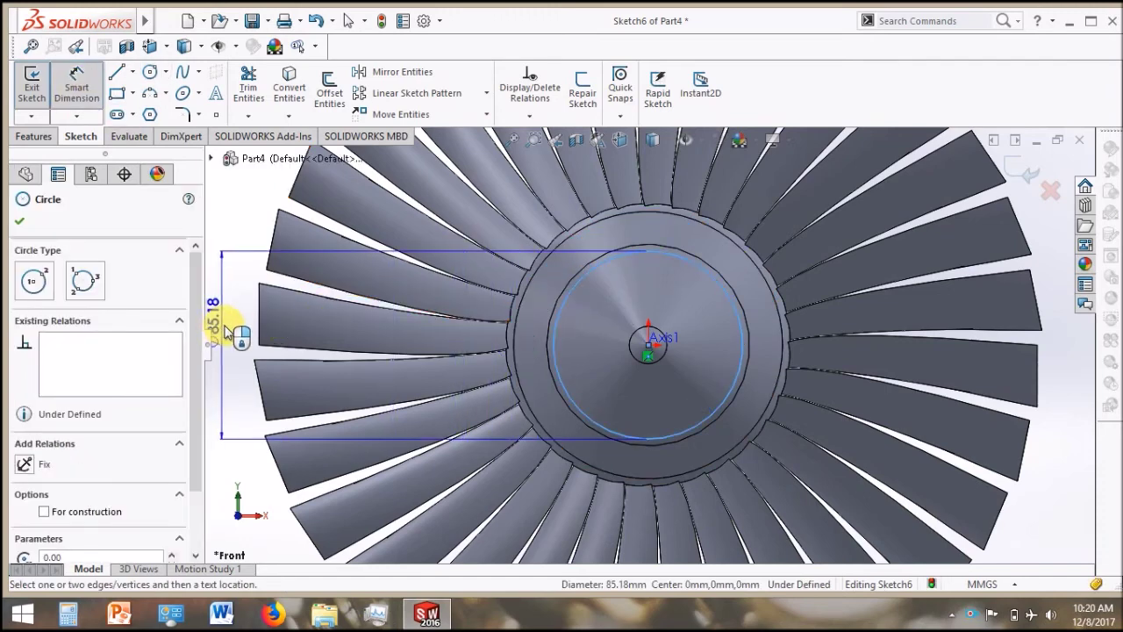
pyautogui.click(249, 331)
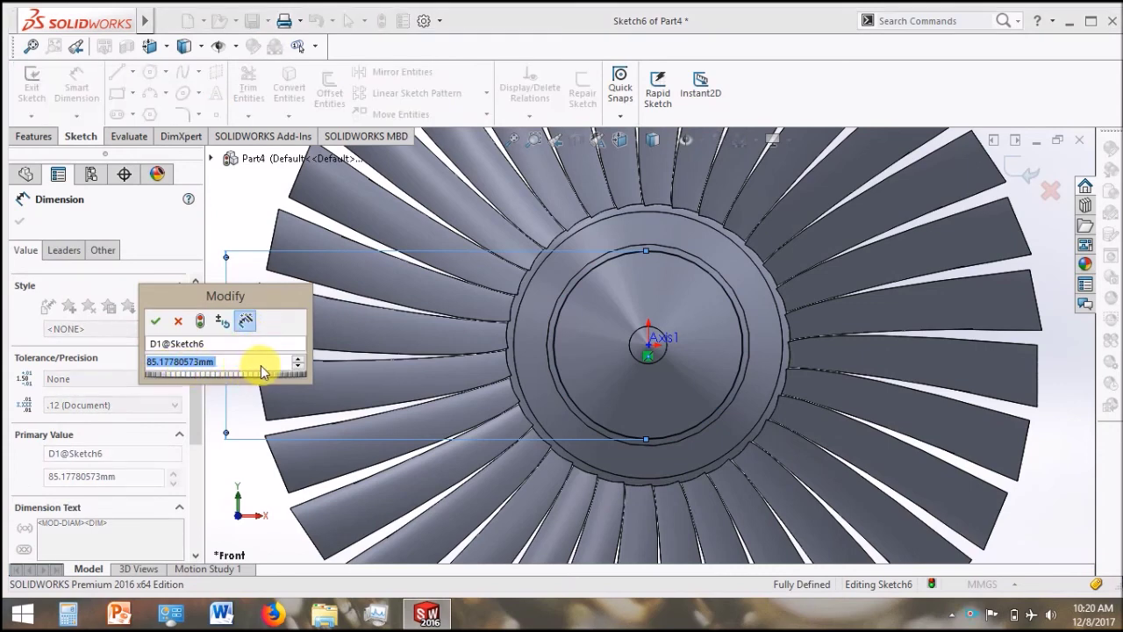
pyautogui.write('85')
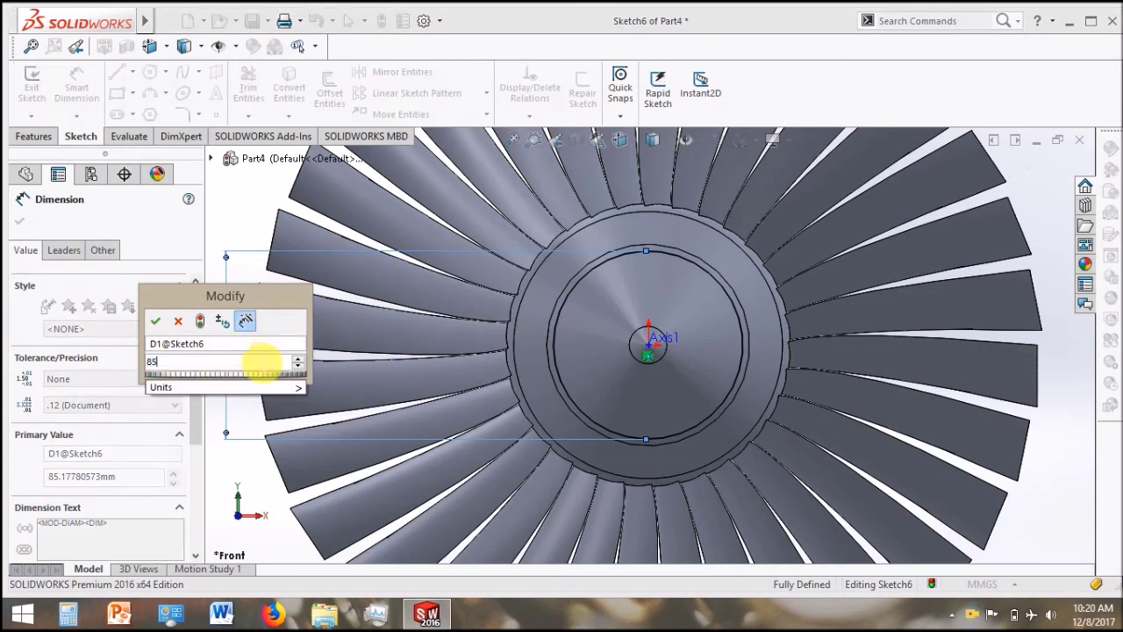
pyautogui.click(157, 324)
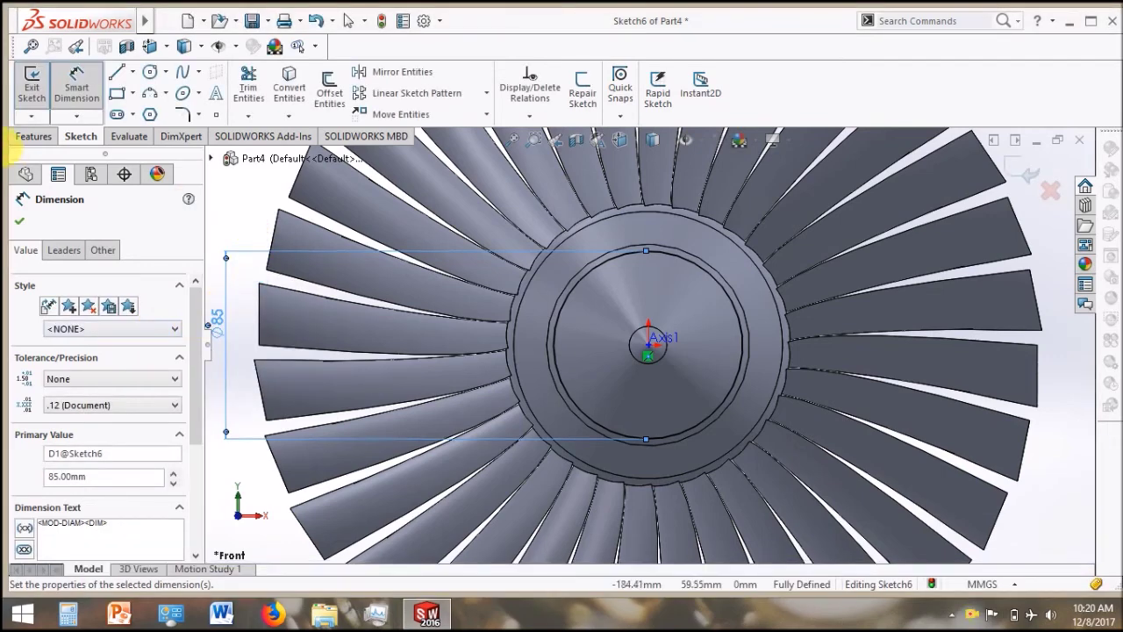
pyautogui.click(21, 224)
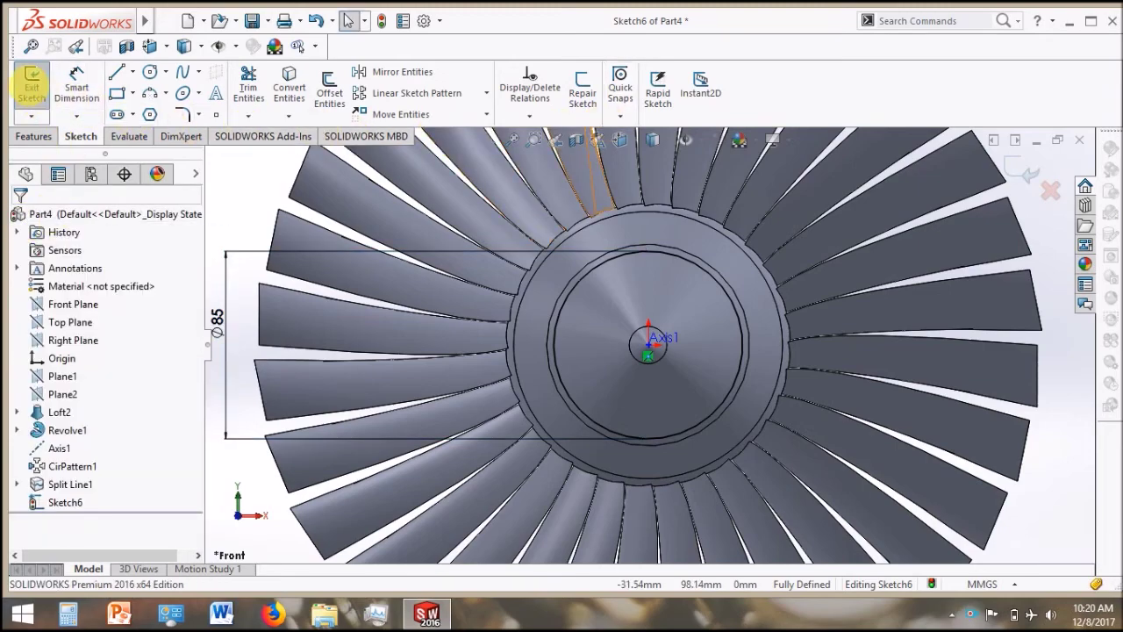
pyautogui.click(33, 85)
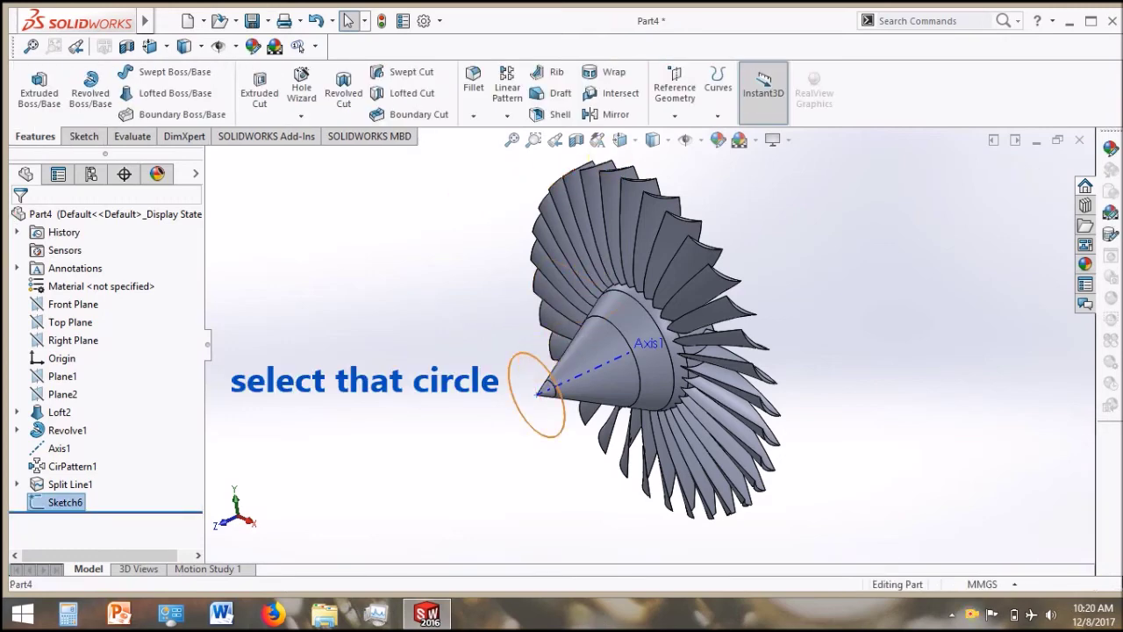
# Select the 85 mm circle and start a Helix and Spiral feature from it
pyautogui.click(536, 360)
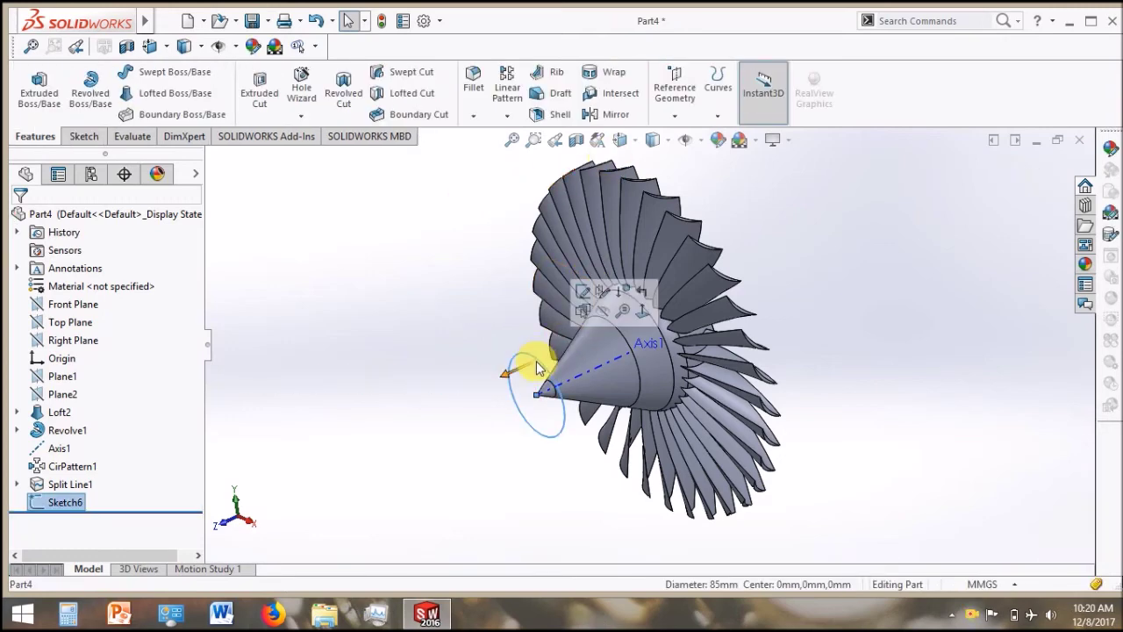
pyautogui.click(675, 127)
pyautogui.click(714, 130)
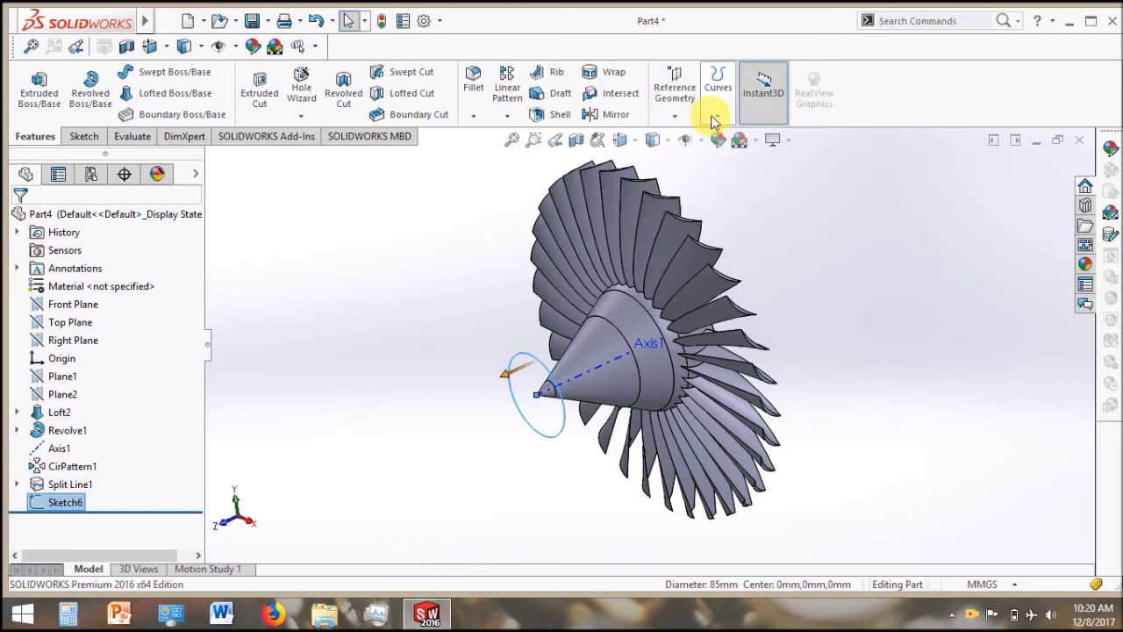
pyautogui.click(715, 129)
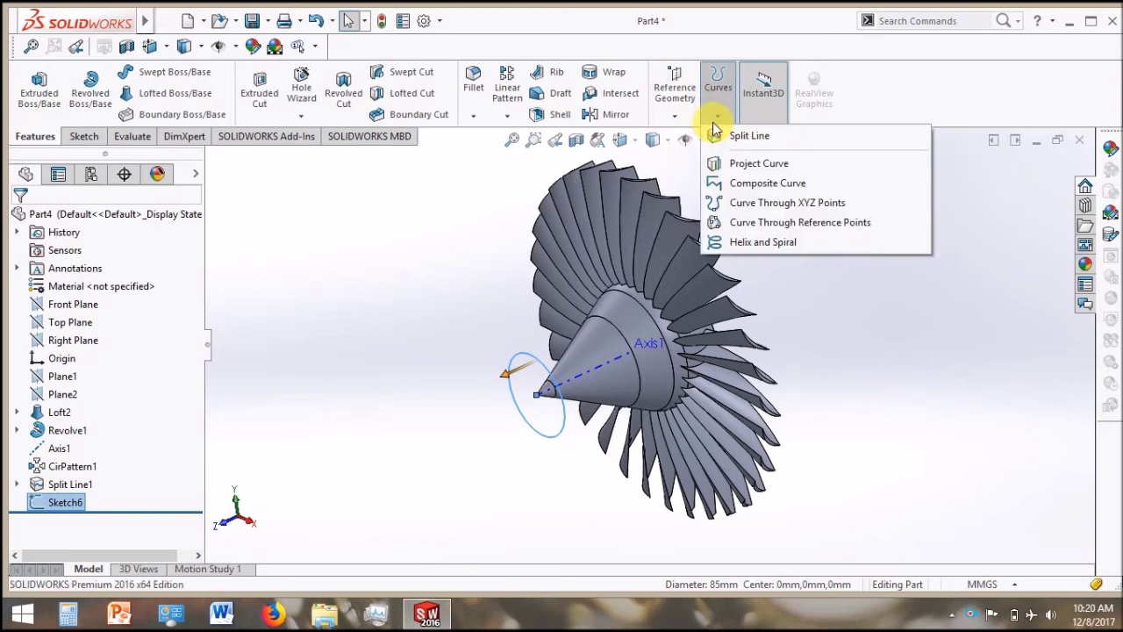
pyautogui.click(740, 243)
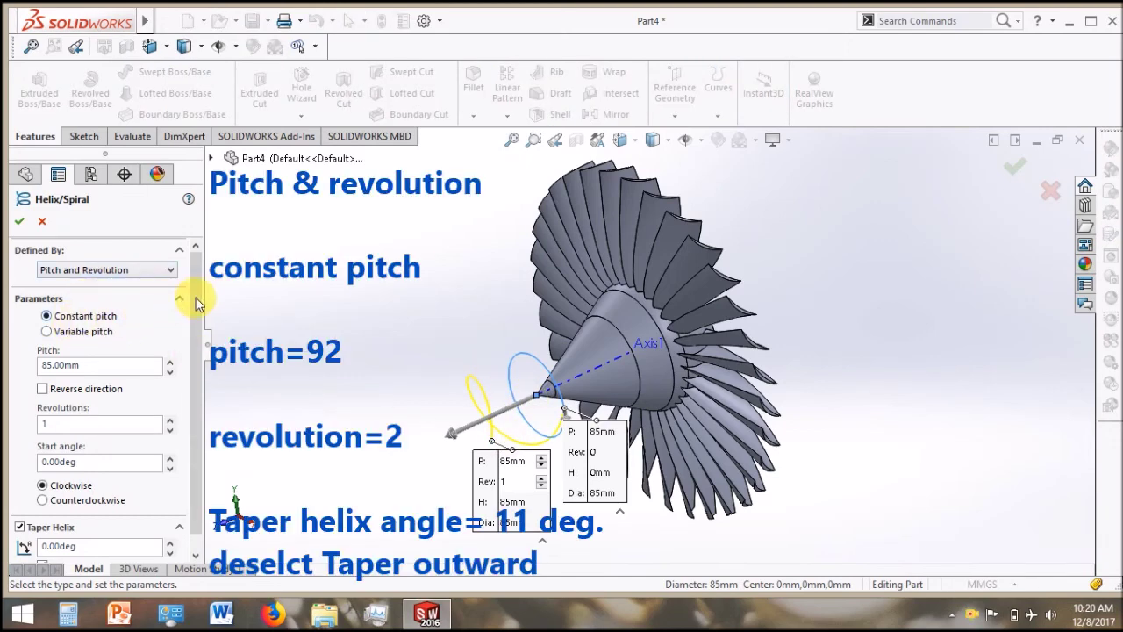
# Set the helix to 92 mm pitch, 2 revolutions and 11° inward taper, and accept it
pyautogui.scroll(-2, 197, 303)
pyautogui.click(100, 348)
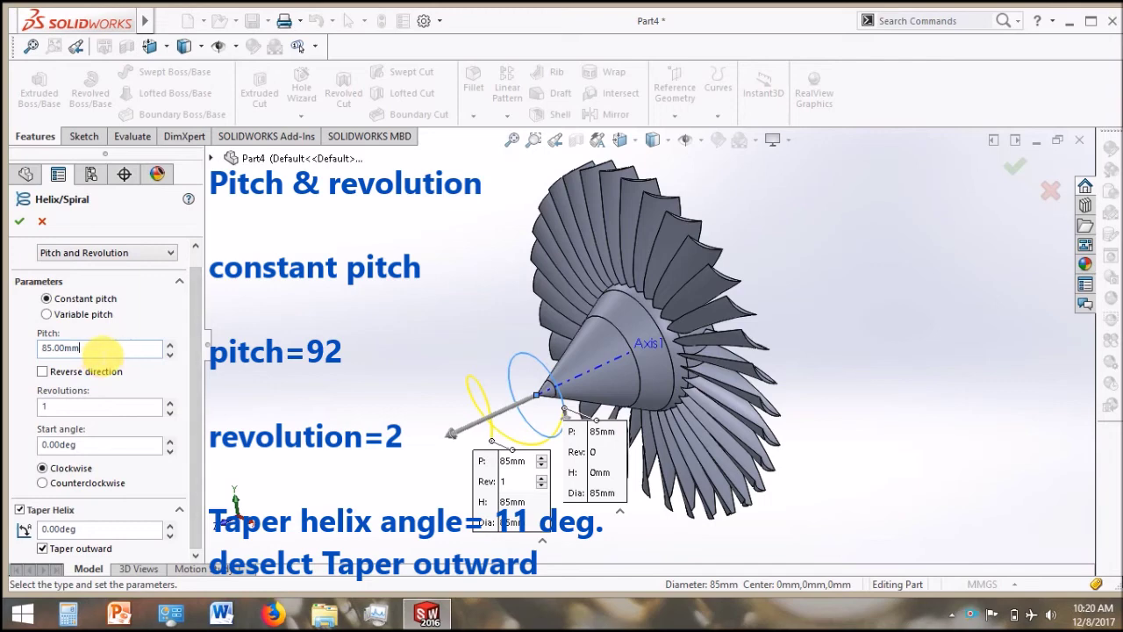
pyautogui.moveTo(99, 349); pyautogui.dragTo(26, 369)
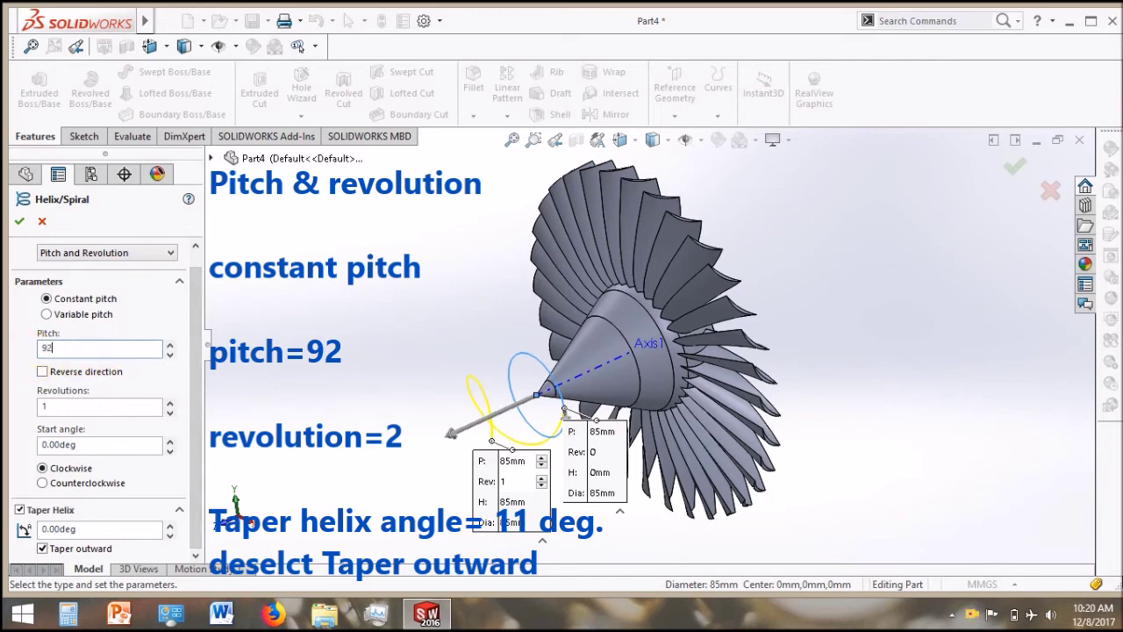
pyautogui.click(57, 530)
pyautogui.write('11')
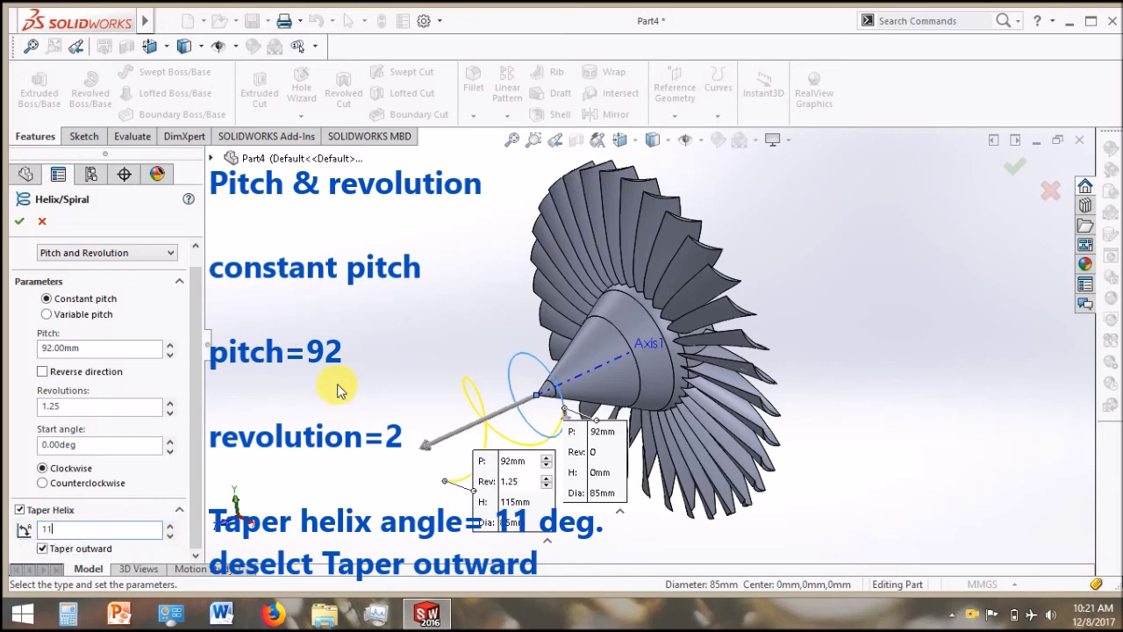
pyautogui.press('Return')
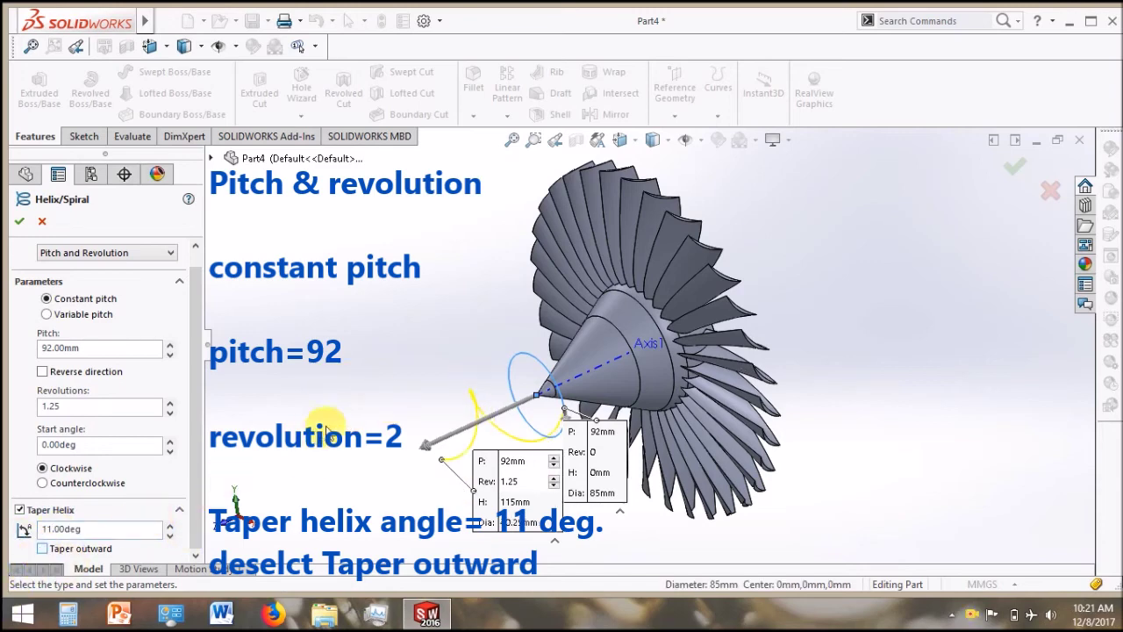
pyautogui.click(53, 406)
pyautogui.write('2')
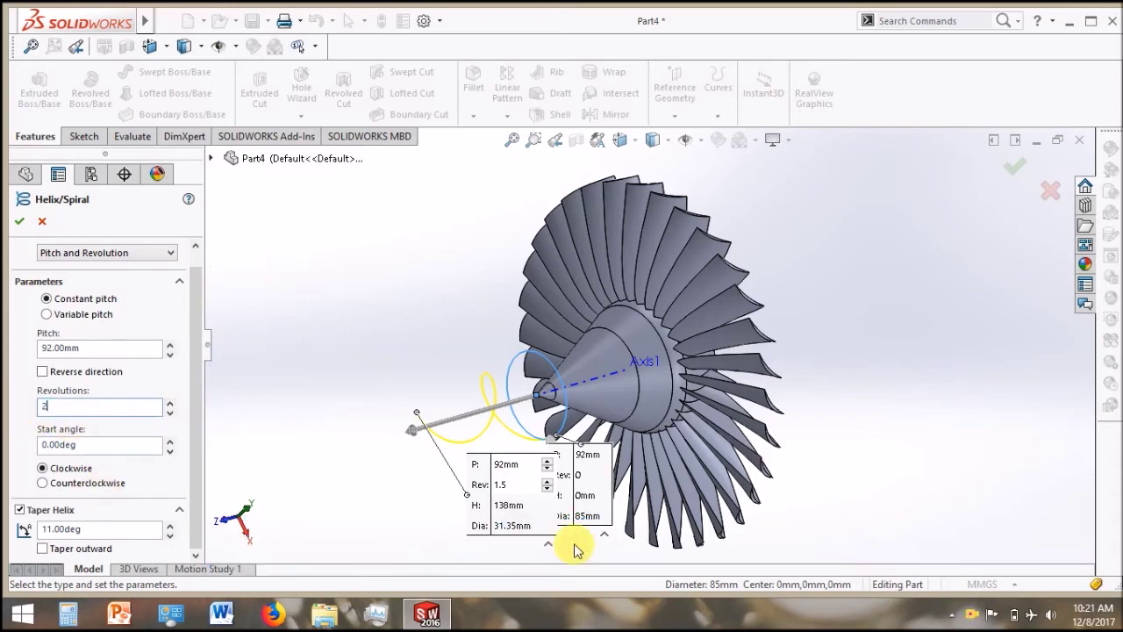
pyautogui.click(392, 369)
pyautogui.moveTo(433, 345)
pyautogui.mouseDown(button='middle')
pyautogui.moveTo(489, 322)
pyautogui.moveTo(413, 321)
pyautogui.moveTo(393, 375)
pyautogui.moveTo(342, 362)
pyautogui.mouseUp(button='middle')
pyautogui.click(18, 224)
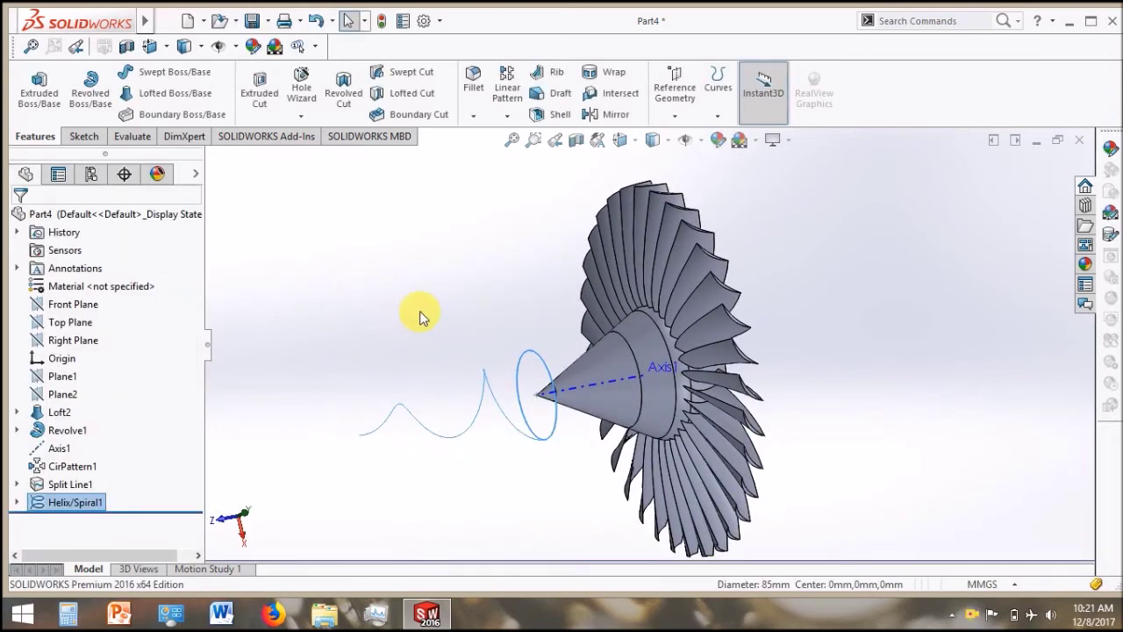
pyautogui.click(353, 207)
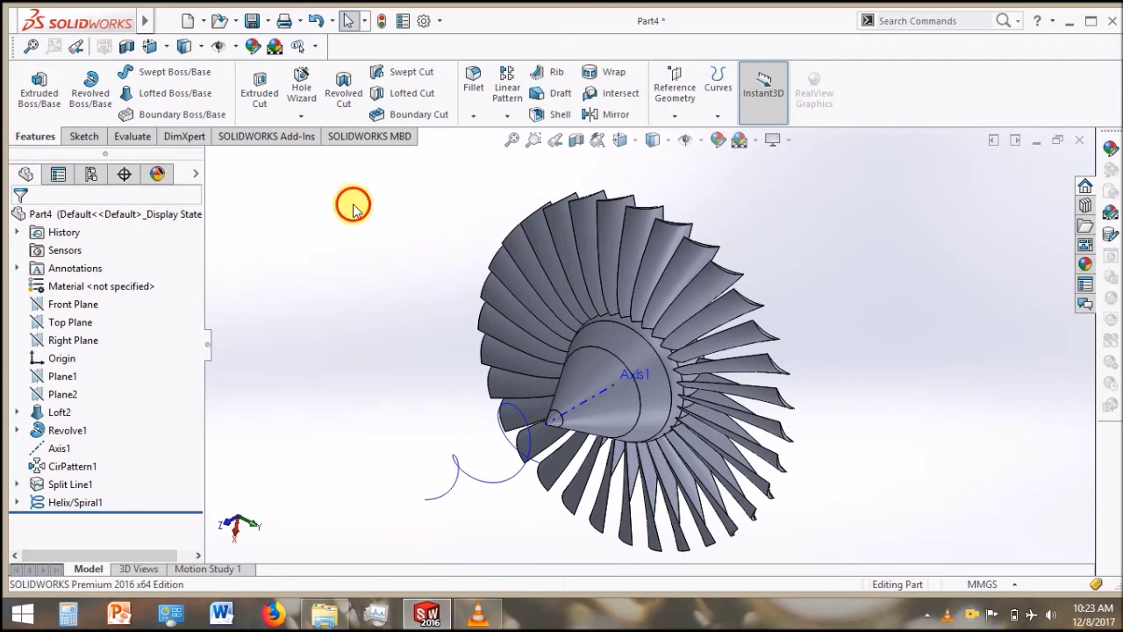
# Create Sketch7 on the Front Plane and convert Helix/Spiral1 into sketch curves
pyautogui.click(75, 305)
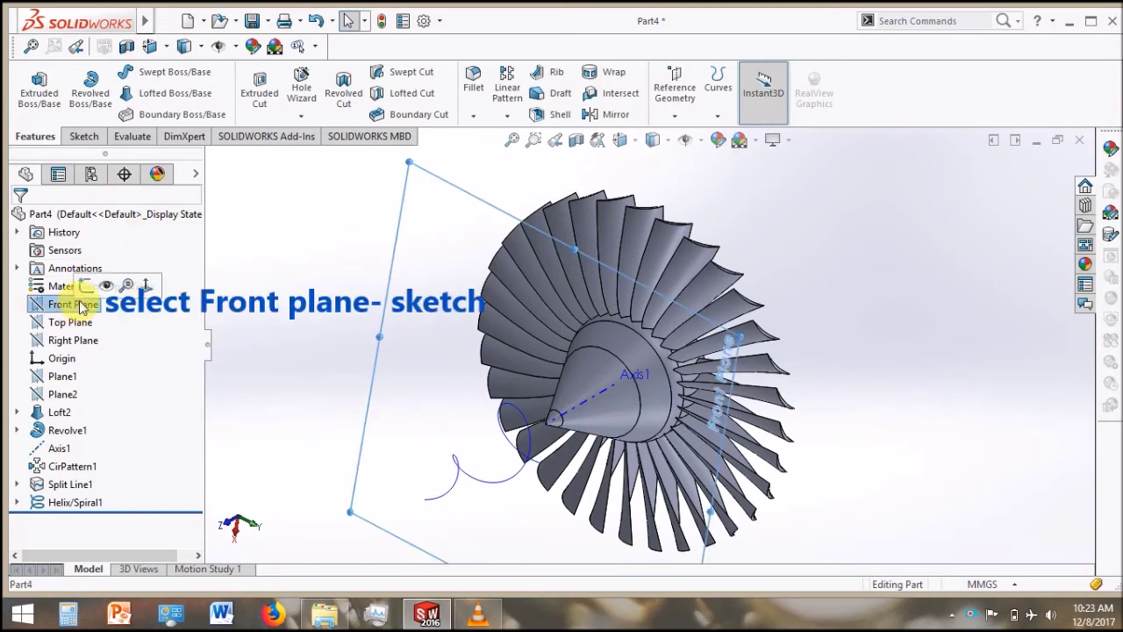
pyautogui.click(87, 286)
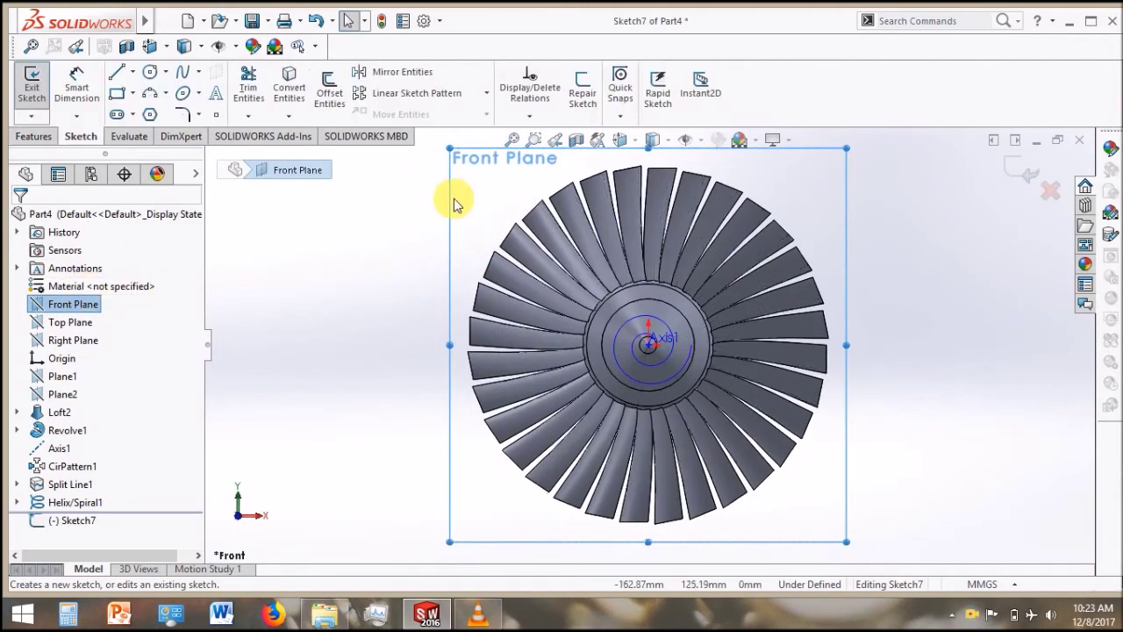
pyautogui.click(641, 325)
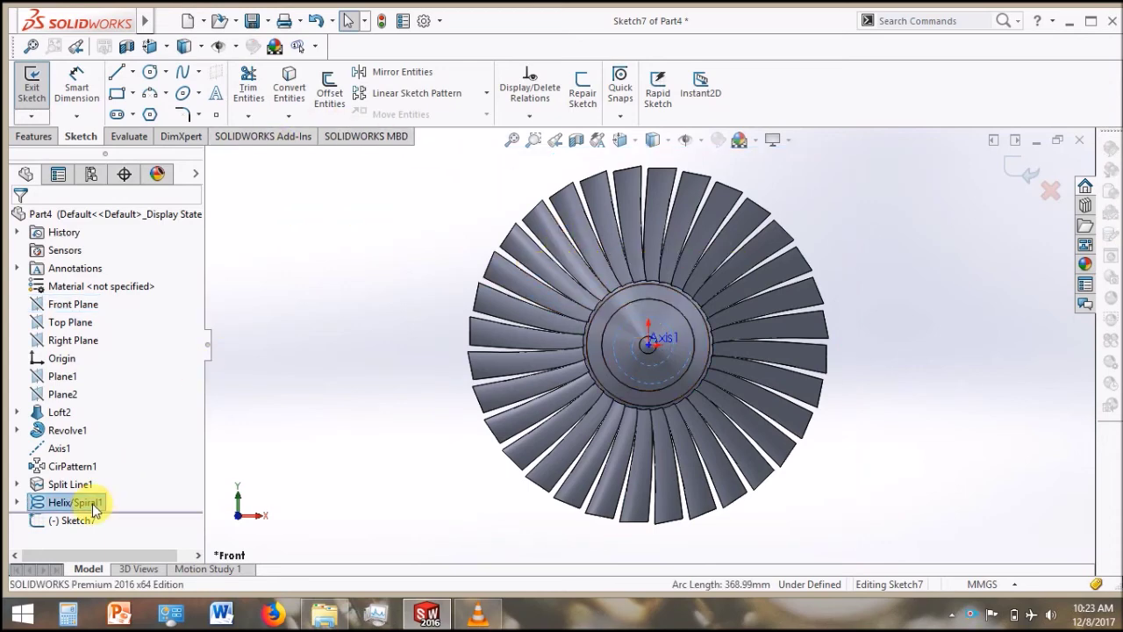
pyautogui.click(299, 104)
pyautogui.moveTo(602, 296)
pyautogui.mouseDown(button='middle')
pyautogui.moveTo(539, 409)
pyautogui.moveTo(667, 338)
pyautogui.mouseUp(button='middle')
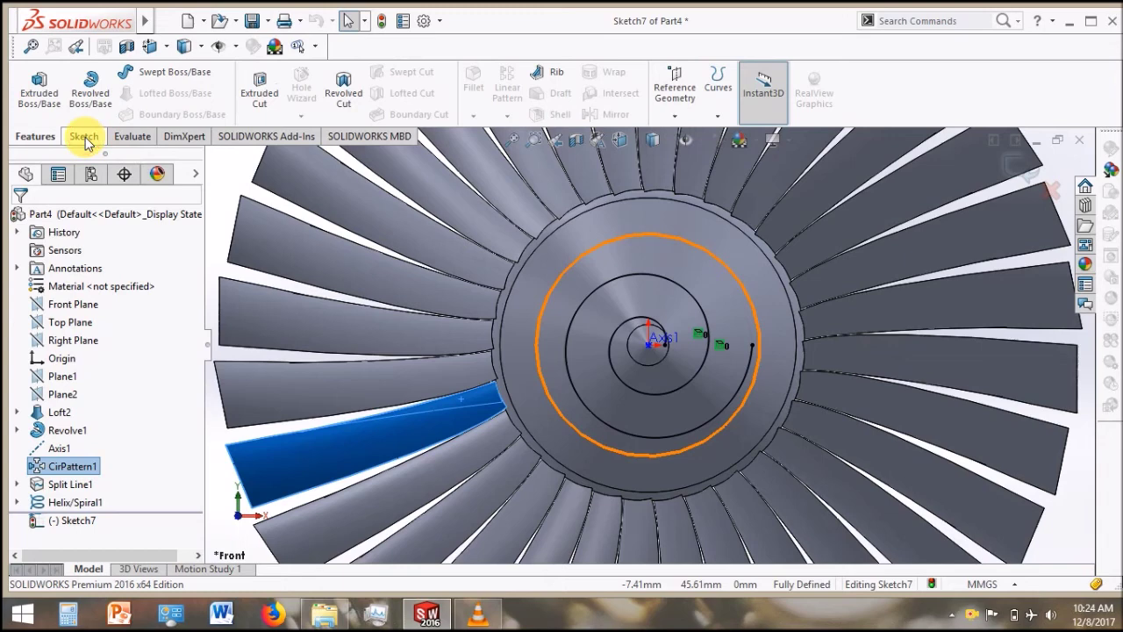
pyautogui.click(85, 141)
pyautogui.click(229, 174)
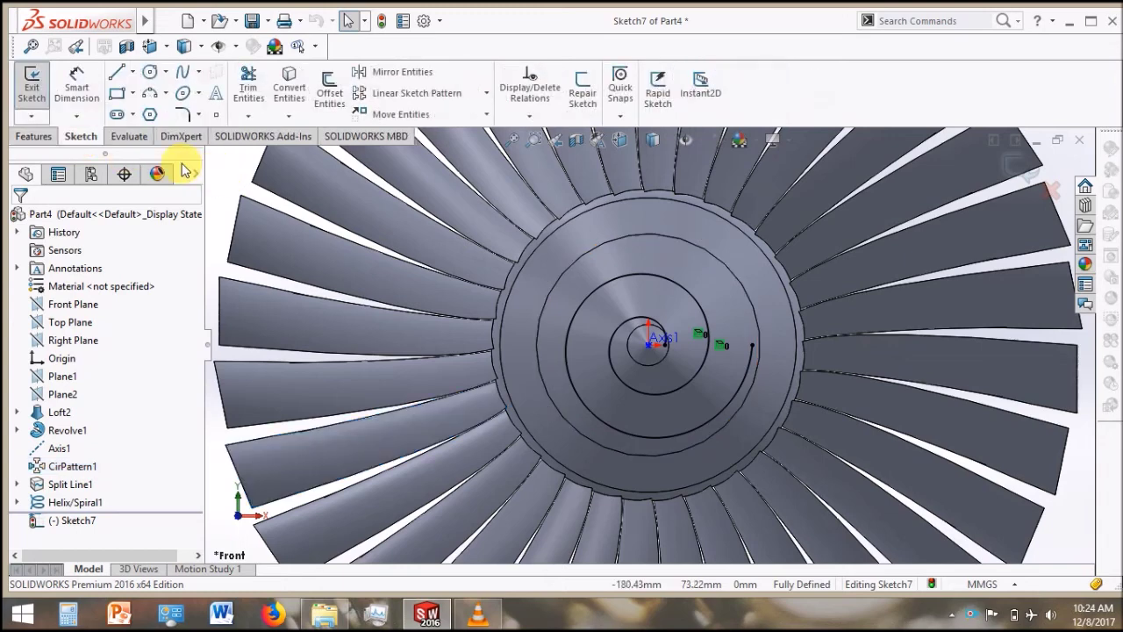
# Offset the converted spiral by 5.50 mm on the reversed side
pyautogui.click(621, 277)
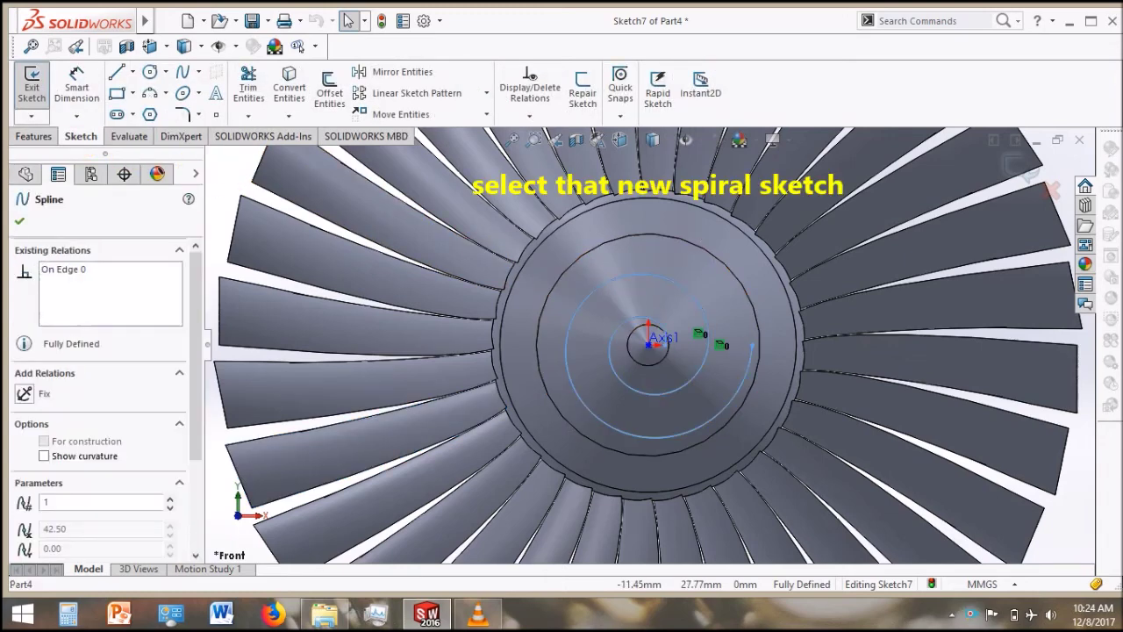
pyautogui.click(326, 104)
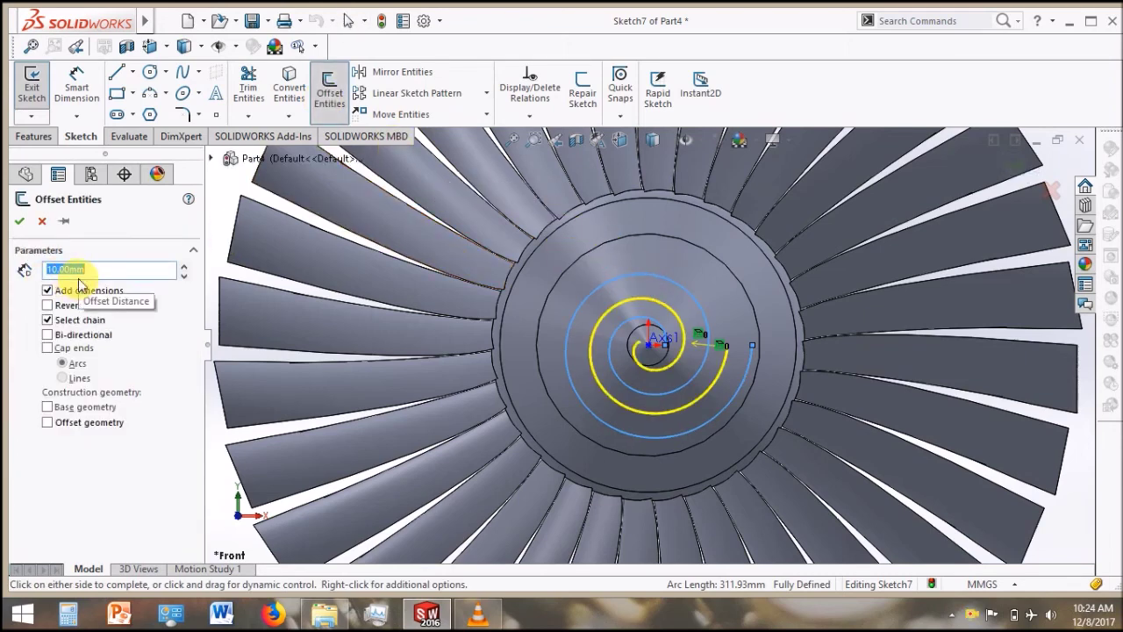
pyautogui.write('5.5')
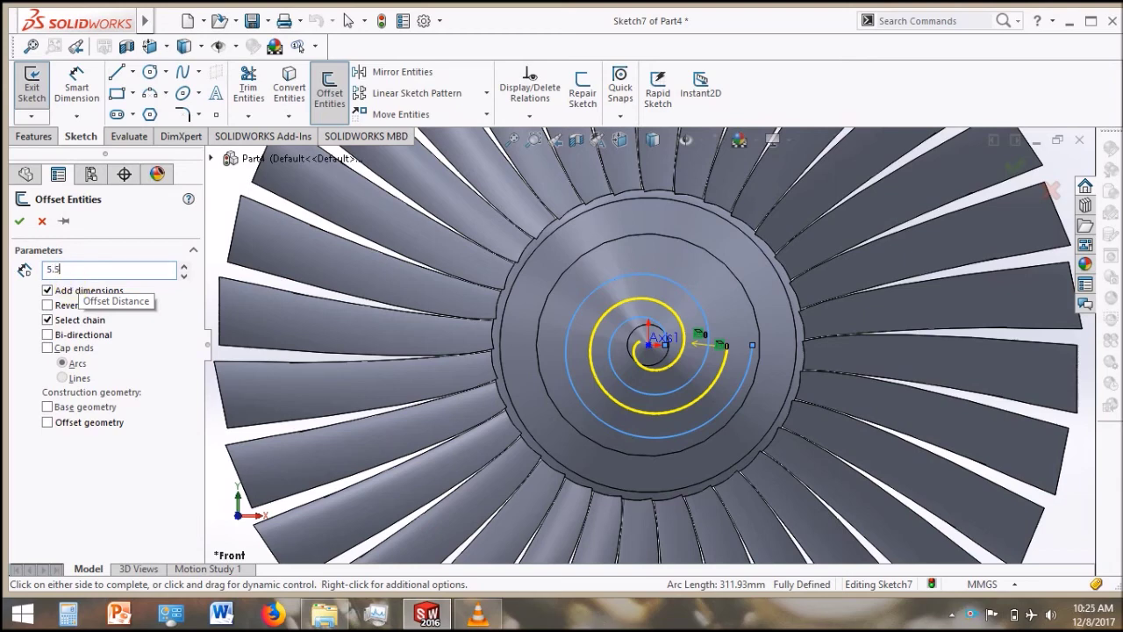
pyautogui.press('Return')
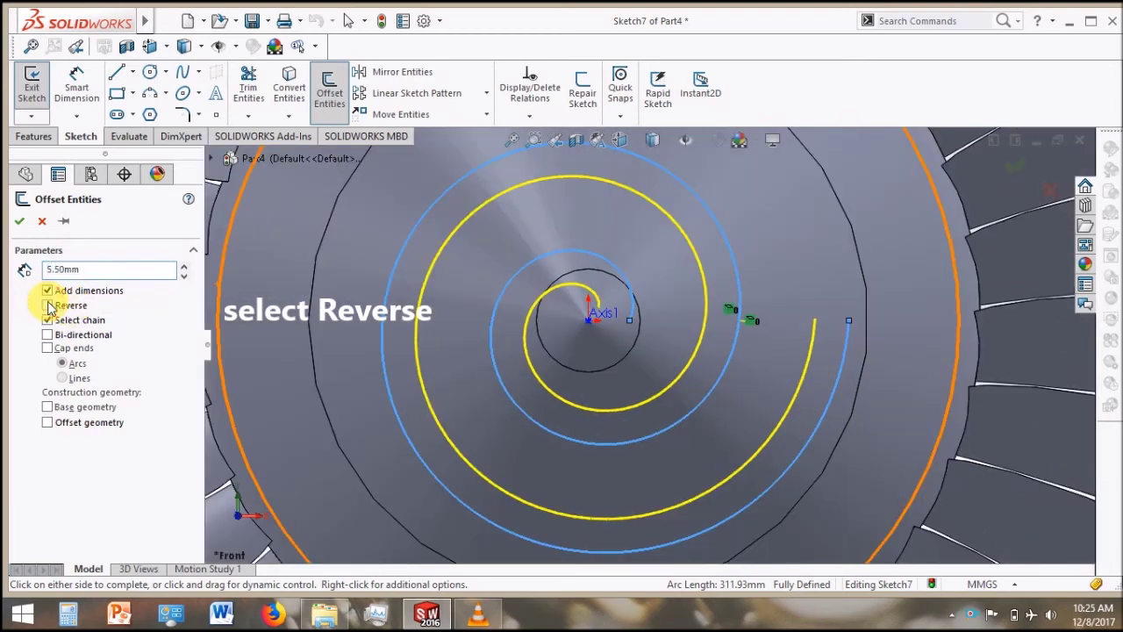
pyautogui.click(48, 306)
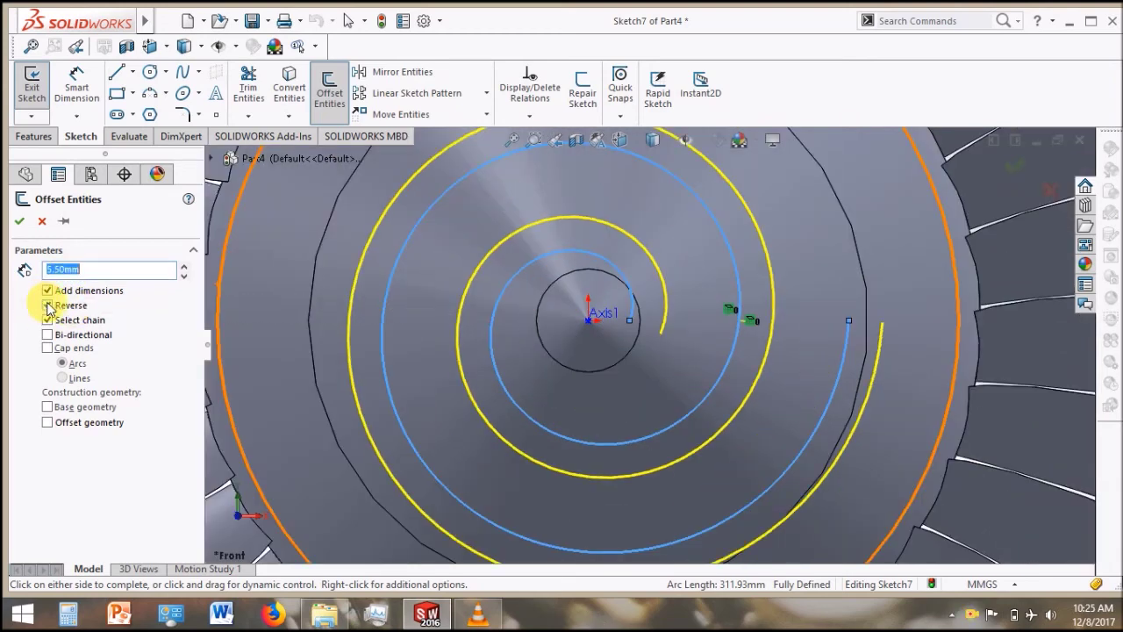
pyautogui.click(21, 221)
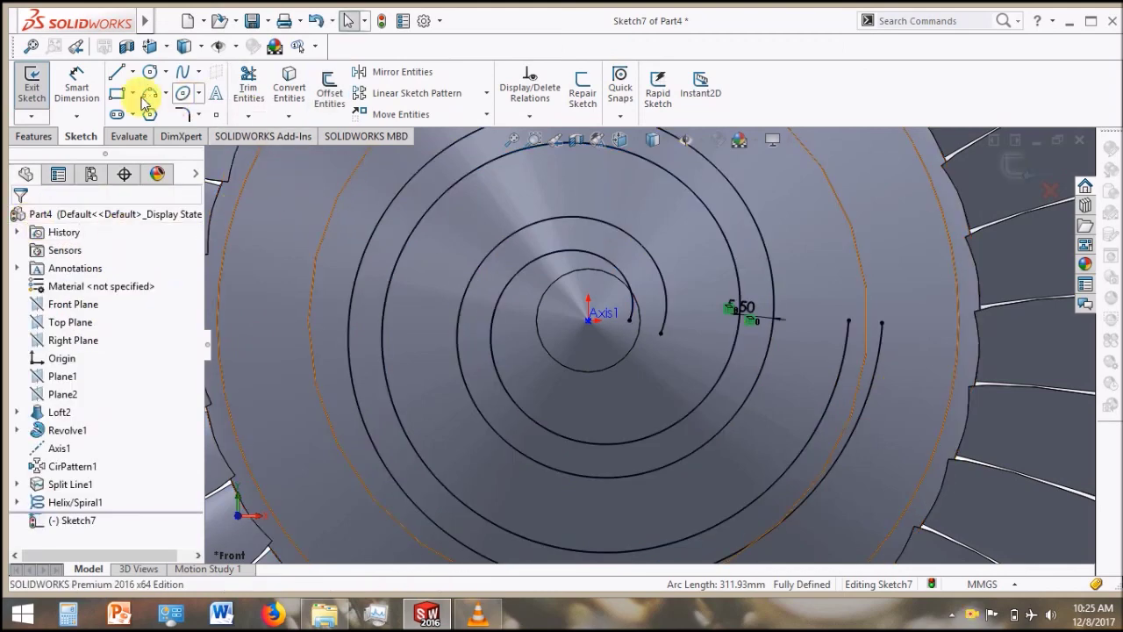
# Join the inner and outer spiral ends with lines and exit Sketch7
pyautogui.click(117, 77)
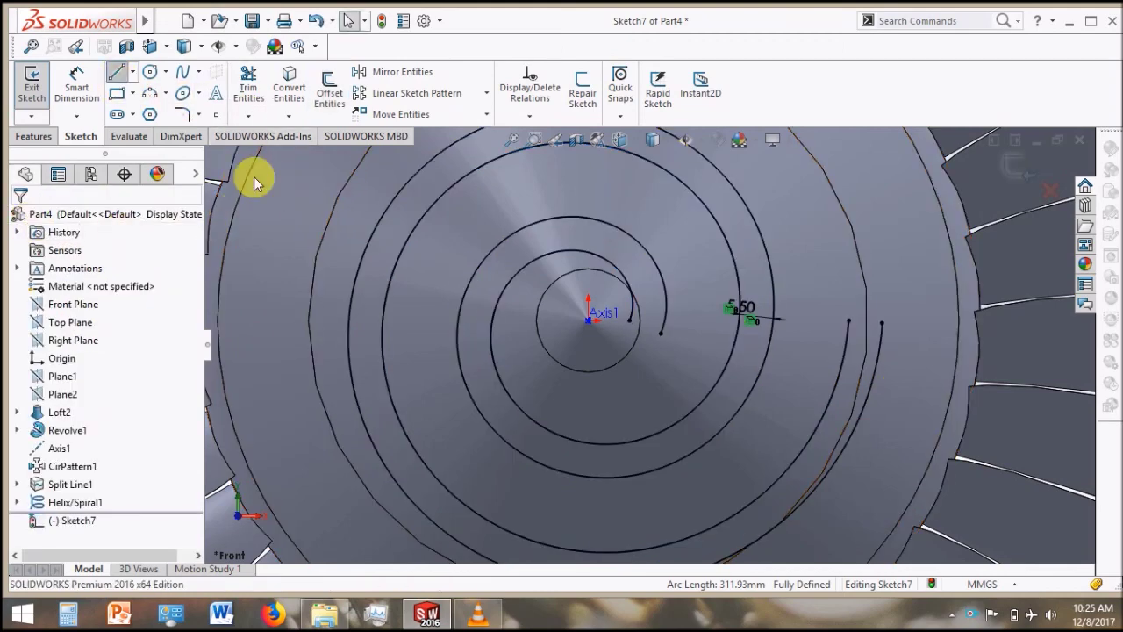
pyautogui.click(631, 322)
pyautogui.click(663, 335)
pyautogui.click(849, 323)
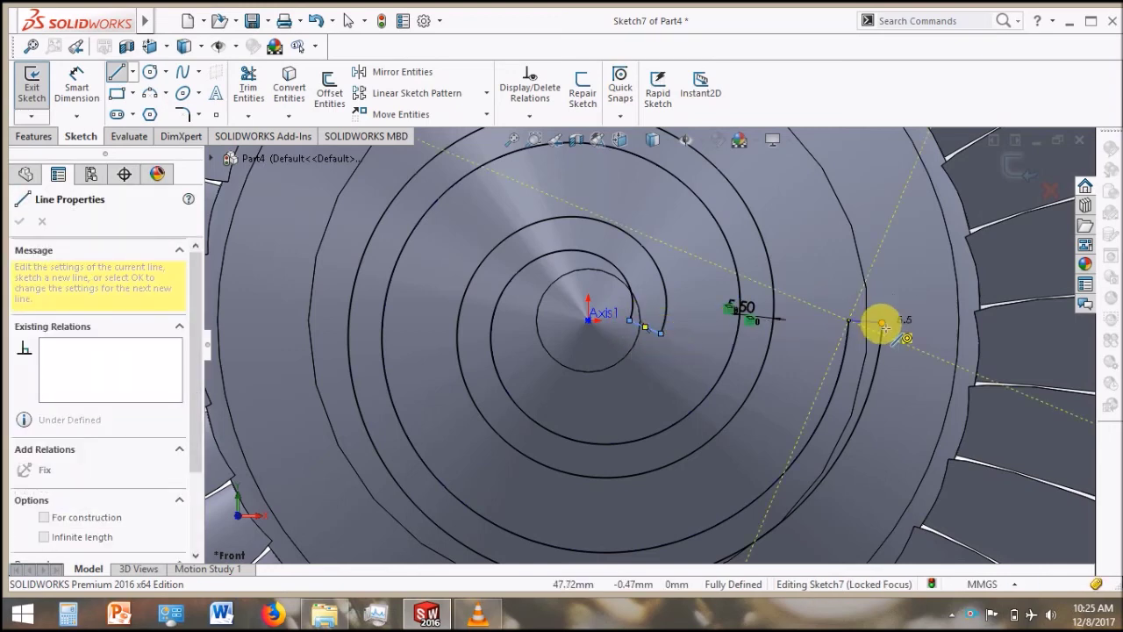
pyautogui.click(882, 323)
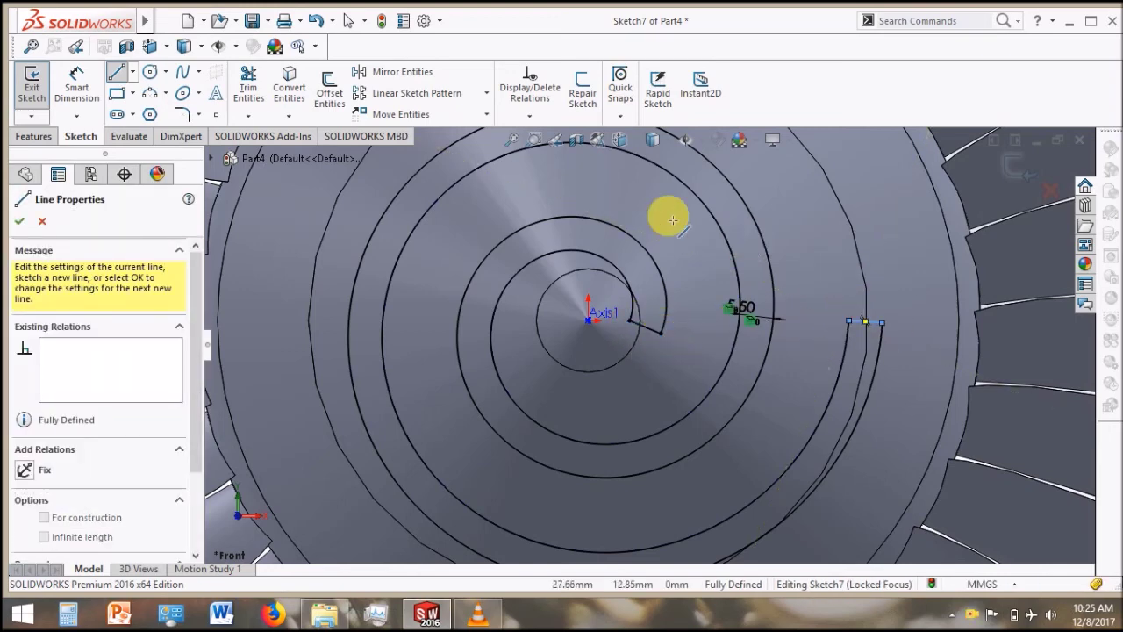
pyautogui.click(31, 92)
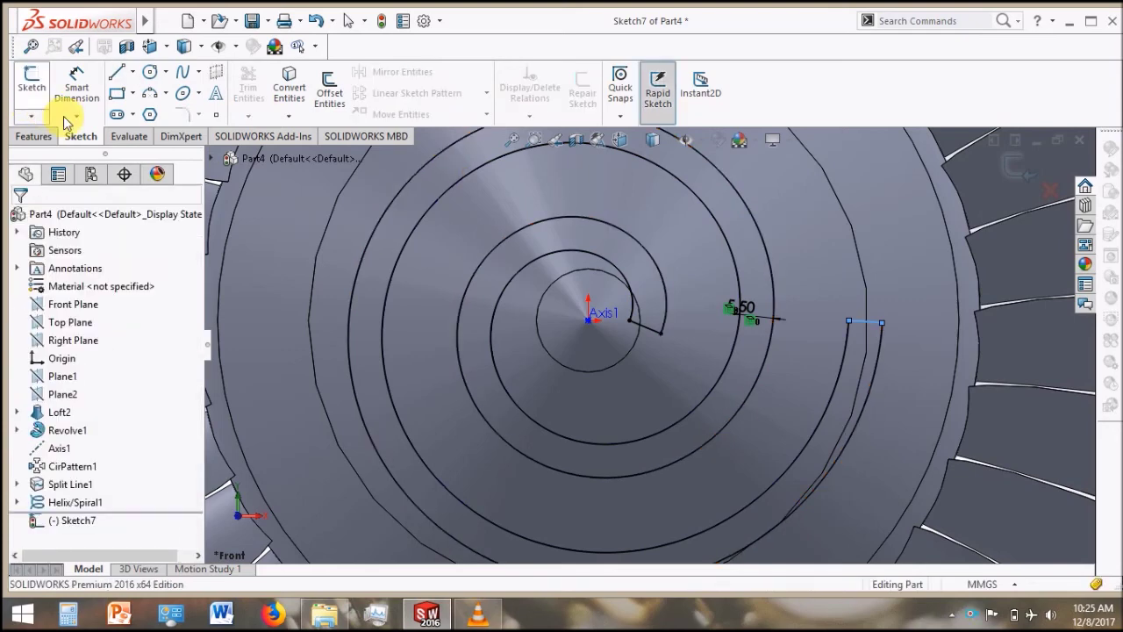
# Split the cone hub face with the spiral band sketch, creating Split Line3
pyautogui.moveTo(623, 279)
pyautogui.mouseDown(button='middle')
pyautogui.moveTo(556, 226)
pyautogui.moveTo(534, 296)
pyautogui.moveTo(484, 313)
pyautogui.moveTo(570, 361)
pyautogui.moveTo(604, 313)
pyautogui.moveTo(665, 331)
pyautogui.moveTo(696, 301)
pyautogui.moveTo(642, 308)
pyautogui.moveTo(620, 328)
pyautogui.moveTo(585, 316)
pyautogui.mouseUp(button='middle')
pyautogui.click(489, 183)
pyautogui.click(37, 138)
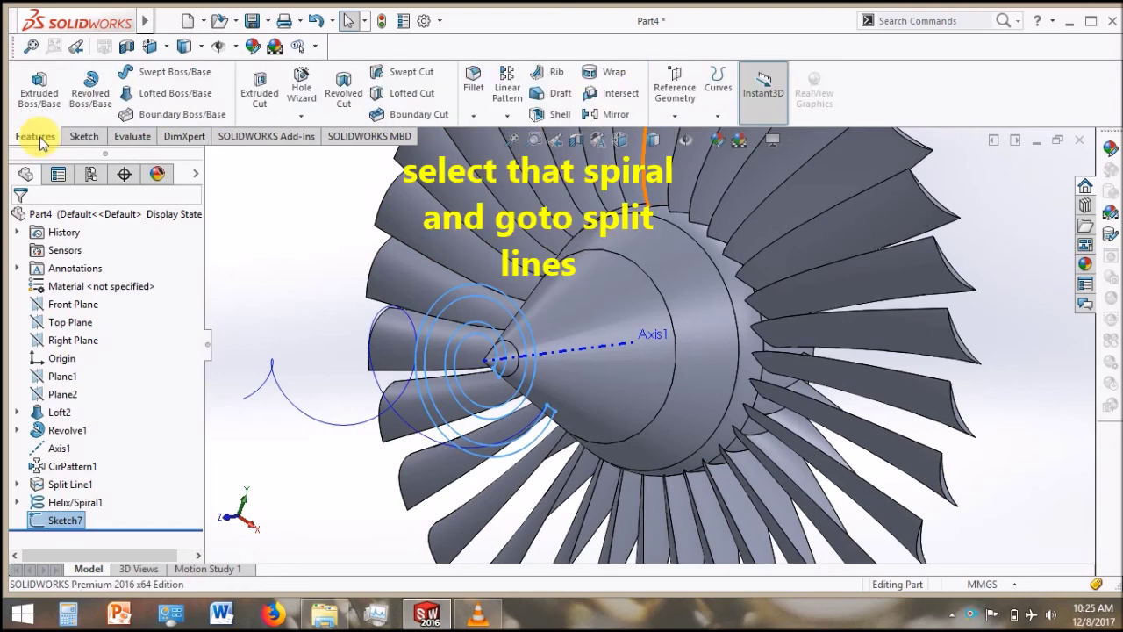
pyautogui.click(674, 115)
pyautogui.click(720, 114)
pyautogui.click(720, 117)
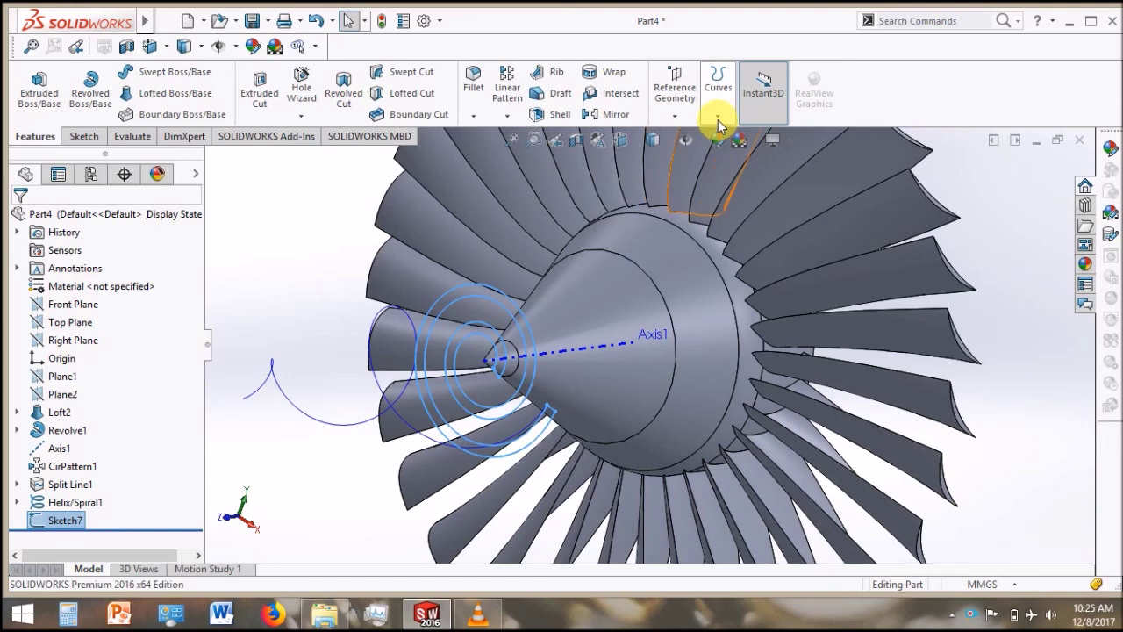
pyautogui.click(718, 118)
pyautogui.click(731, 138)
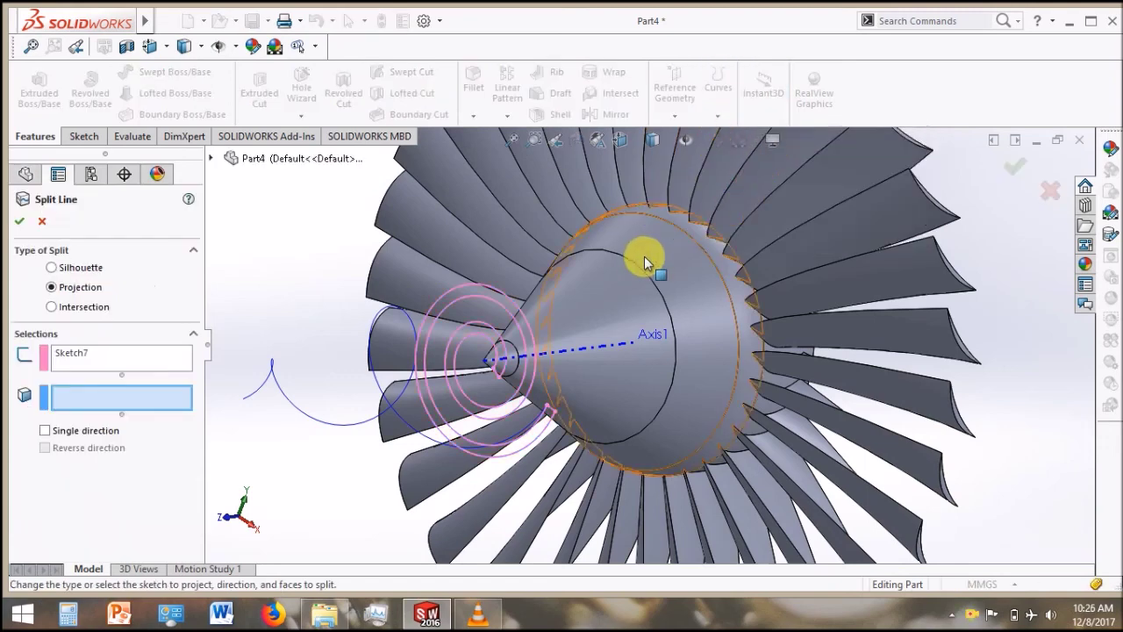
pyautogui.click(590, 299)
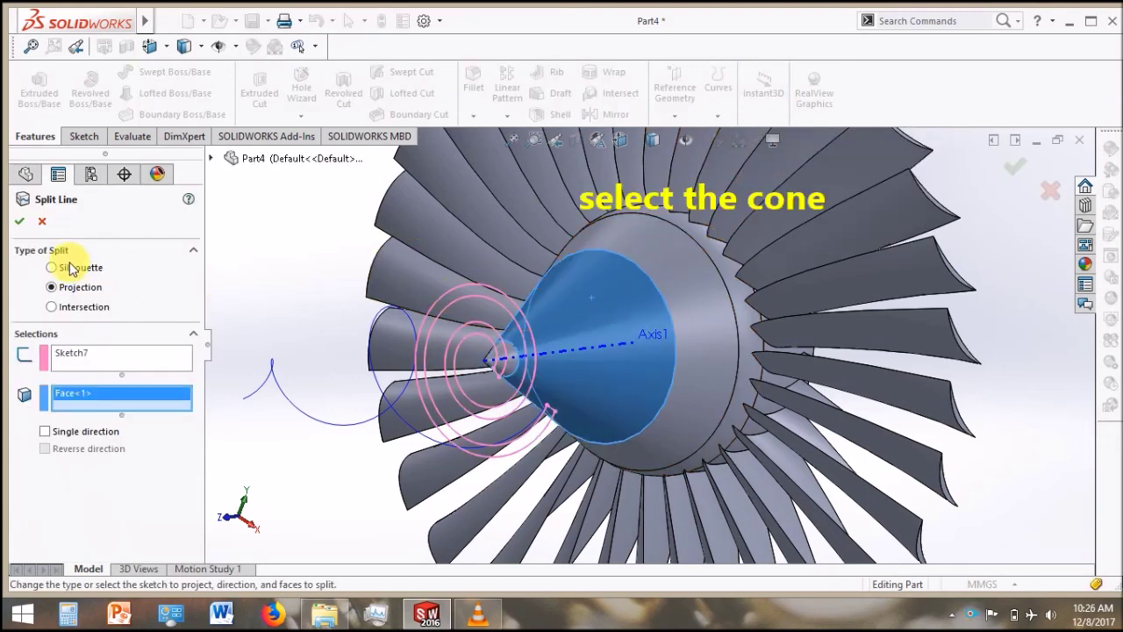
pyautogui.click(18, 223)
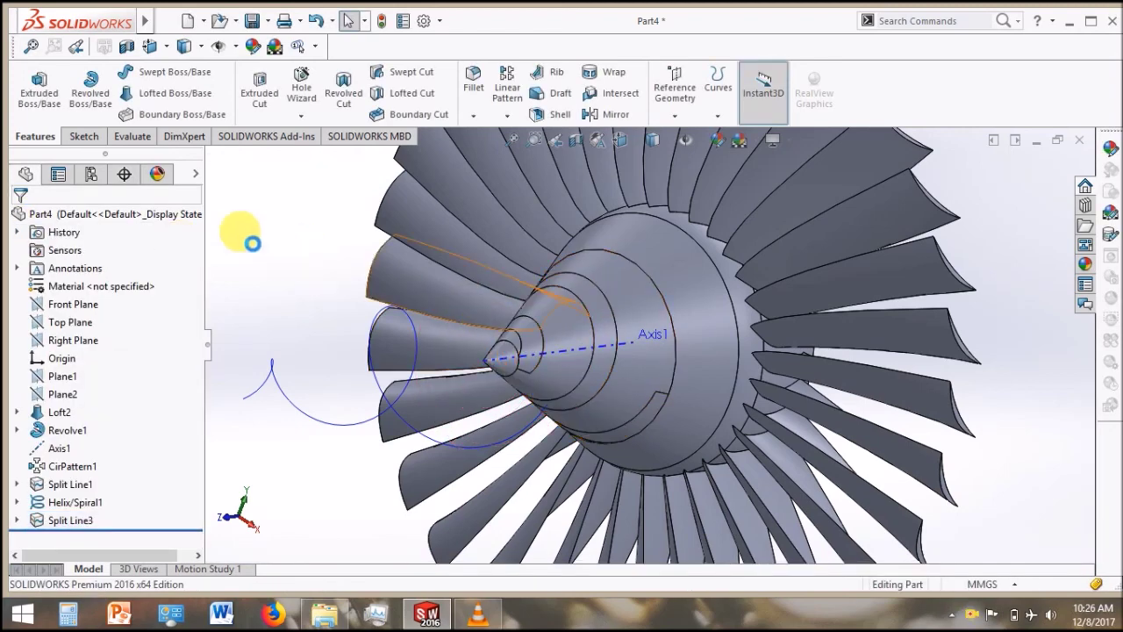
# Hide the orange Helix/Spiral1 curve so only the split cone and blades show
pyautogui.click(414, 332)
pyautogui.click(479, 295)
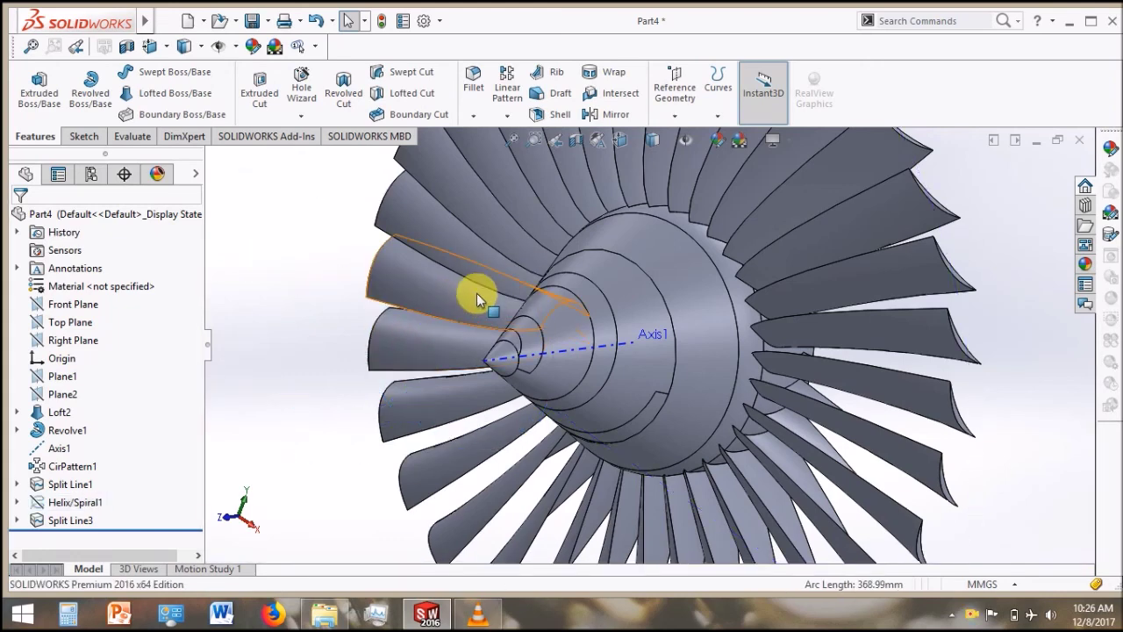
pyautogui.moveTo(514, 272)
pyautogui.mouseDown(button='middle')
pyautogui.moveTo(512, 348)
pyautogui.moveTo(533, 301)
pyautogui.moveTo(494, 316)
pyautogui.moveTo(524, 326)
pyautogui.moveTo(515, 271)
pyautogui.mouseUp(button='middle')
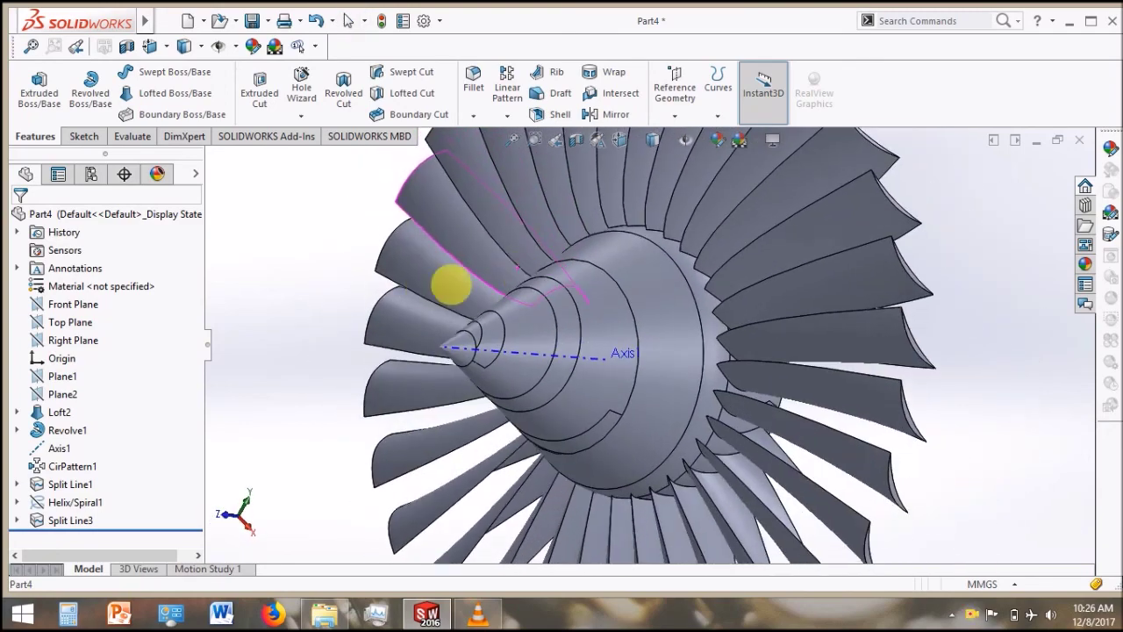
pyautogui.click(667, 300)
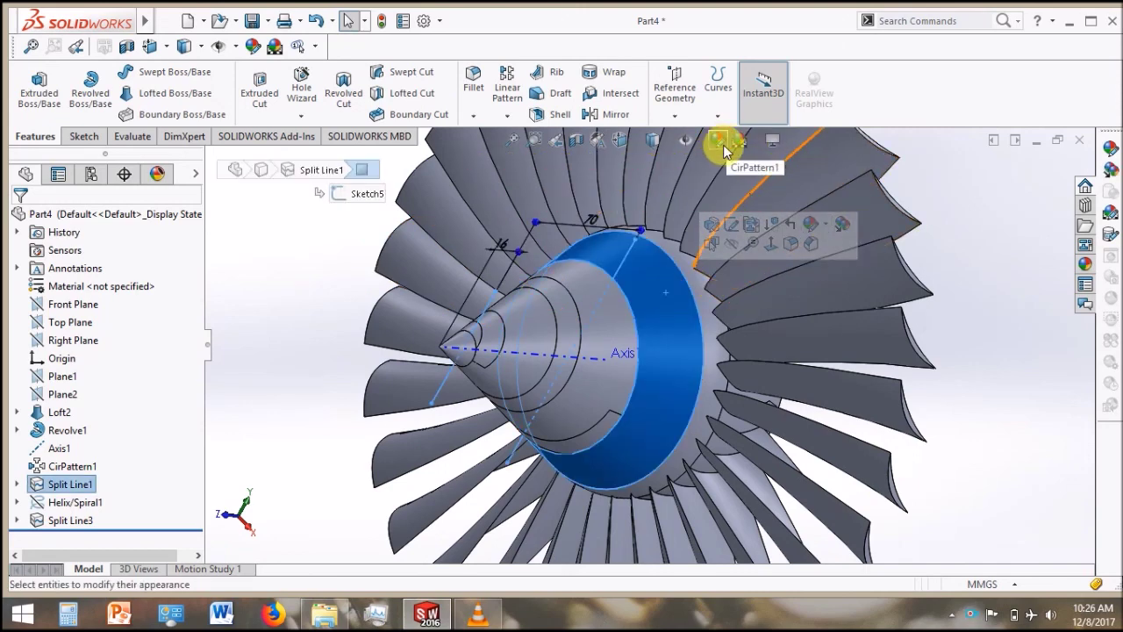
# Colour the hub cone's large rear face dark grey (64,64,64)
pyautogui.click(719, 142)
pyautogui.moveTo(200, 396); pyautogui.dragTo(195, 483)
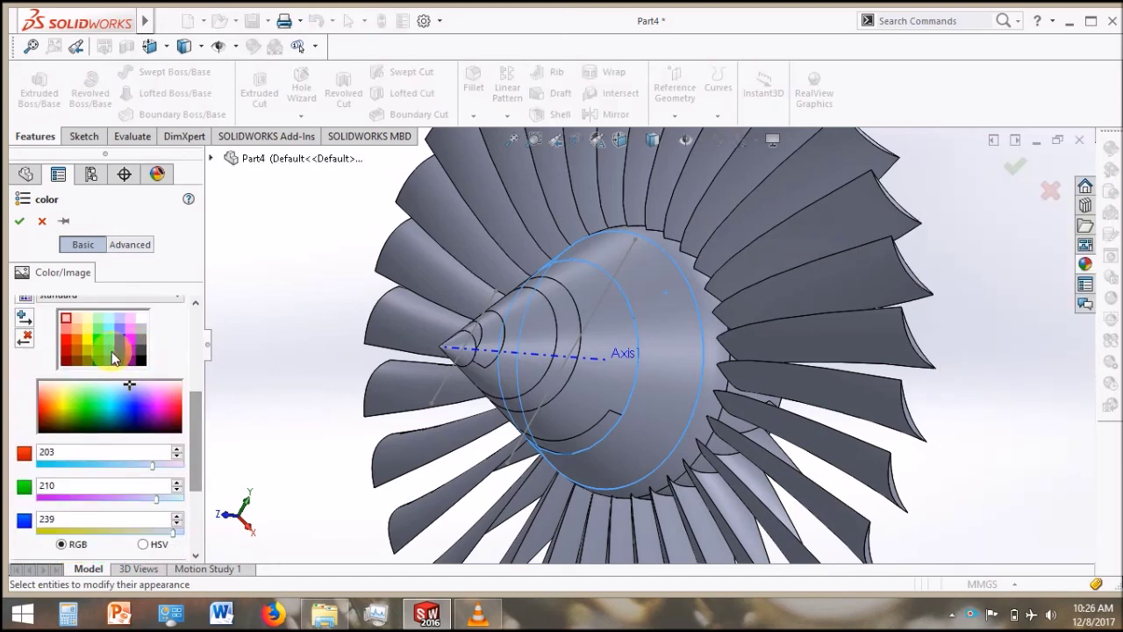
pyautogui.click(144, 355)
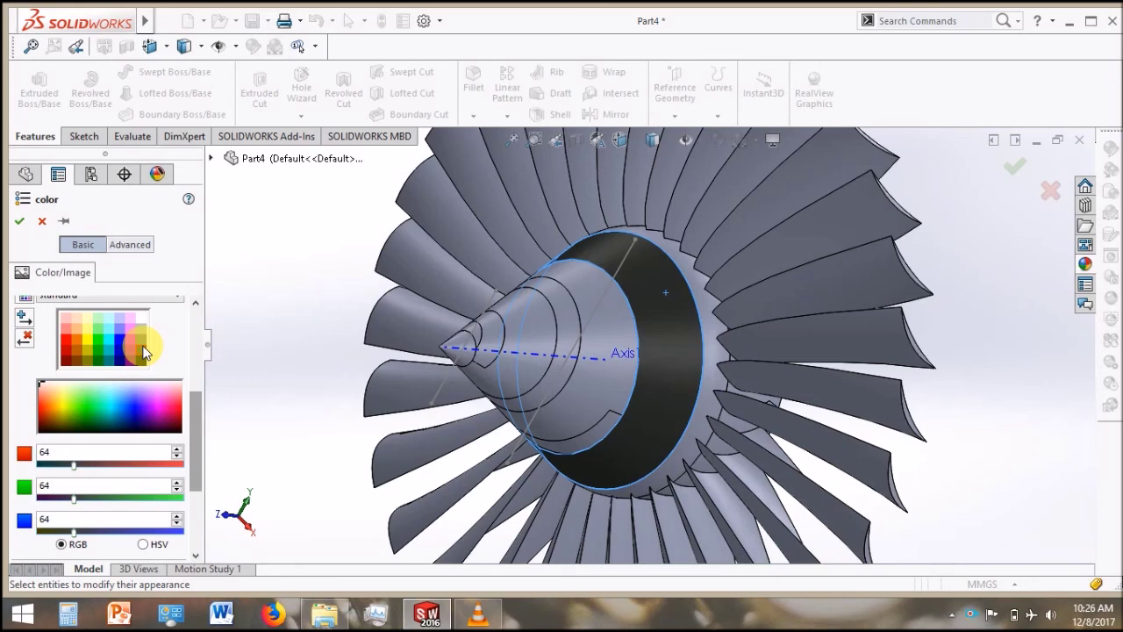
pyautogui.click(21, 223)
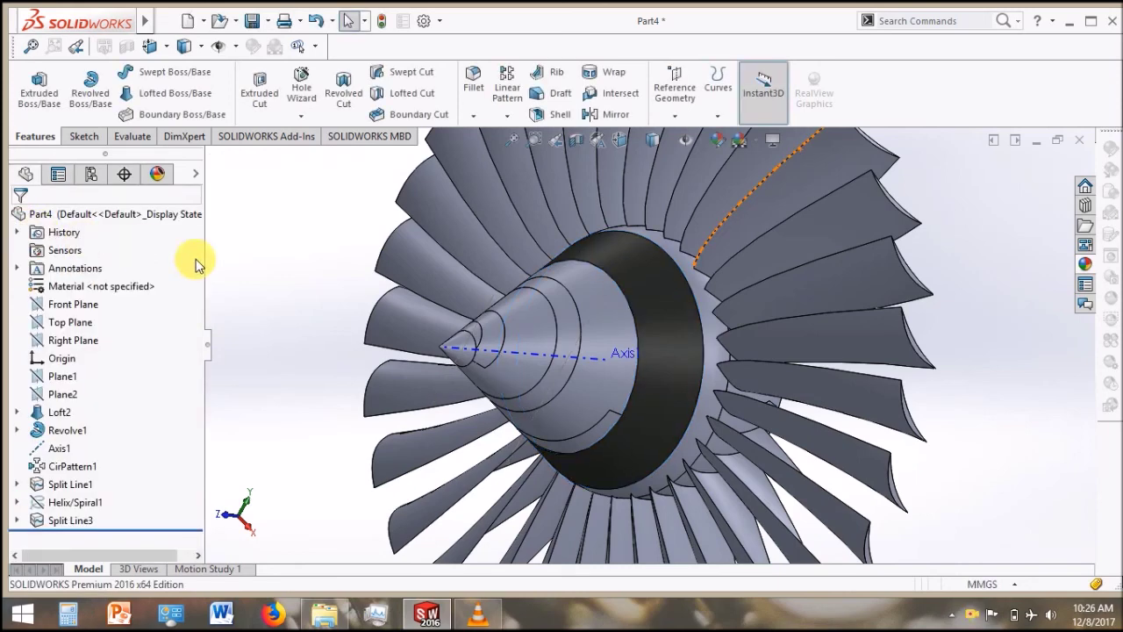
# Give the Split Line3 outer cone faces the same near-black dark grey
pyautogui.click(593, 327)
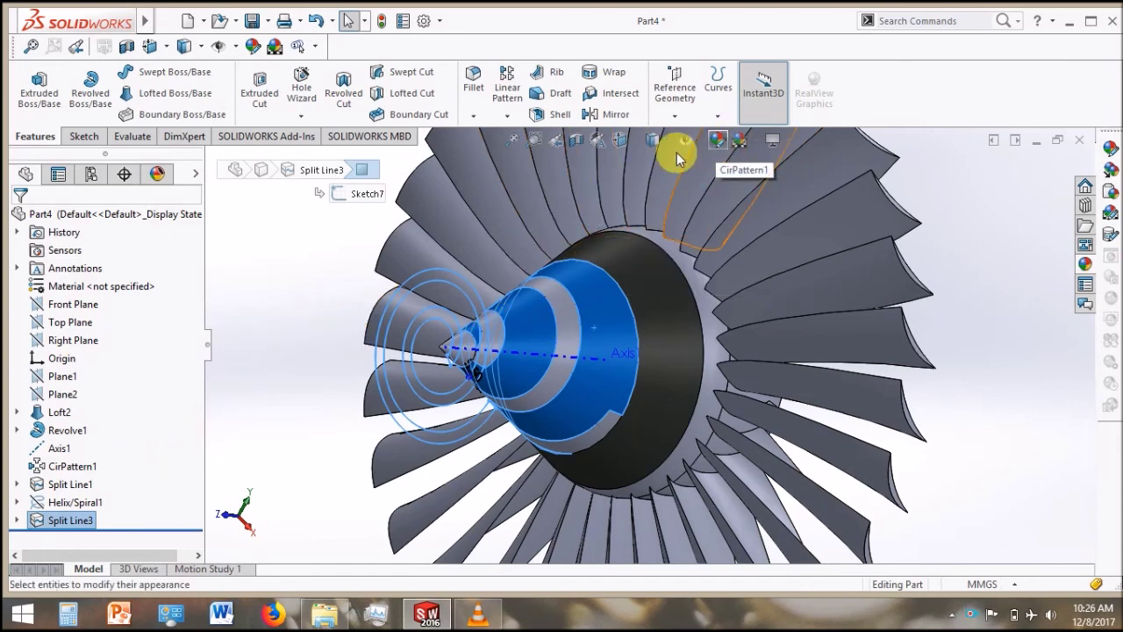
pyautogui.click(717, 140)
pyautogui.click(140, 554)
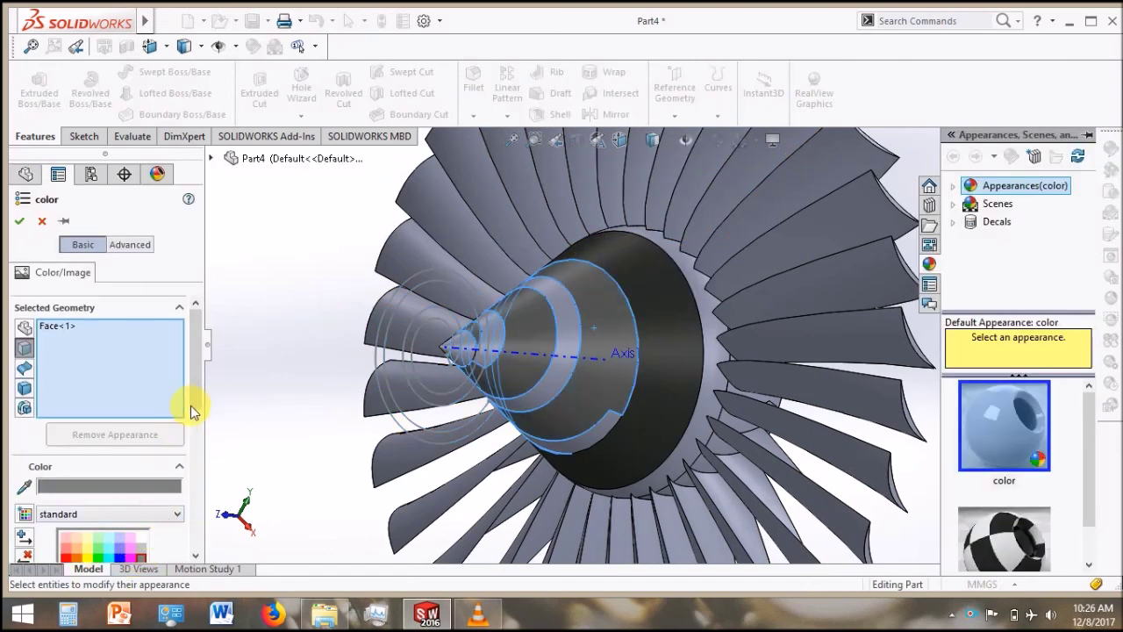
pyautogui.moveTo(193, 405); pyautogui.dragTo(193, 445)
pyautogui.click(146, 448)
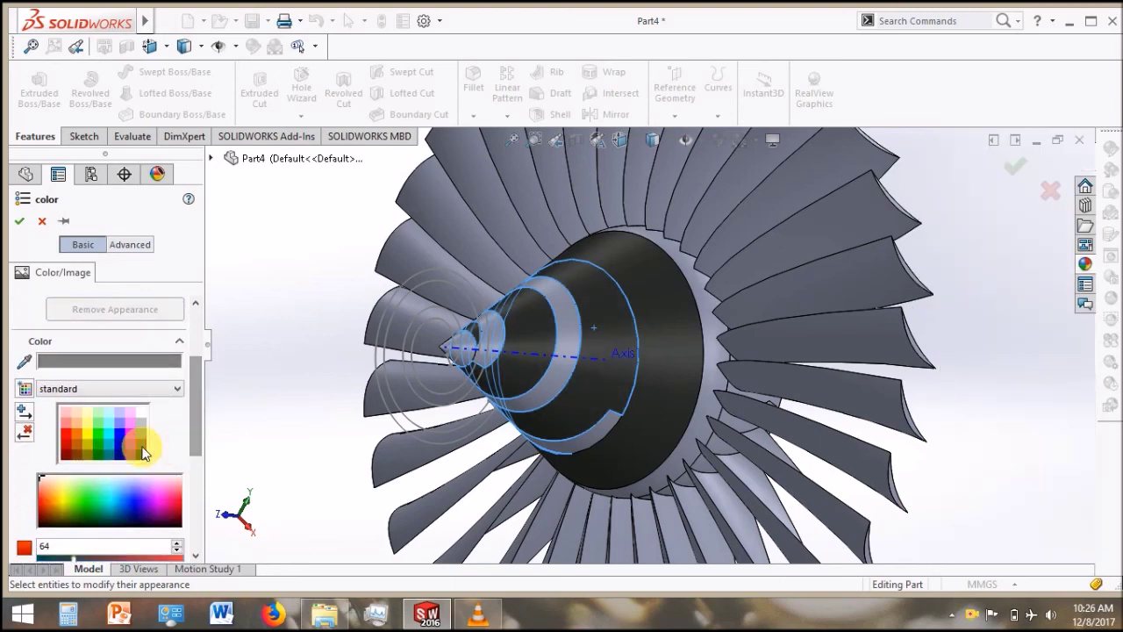
pyautogui.click(19, 220)
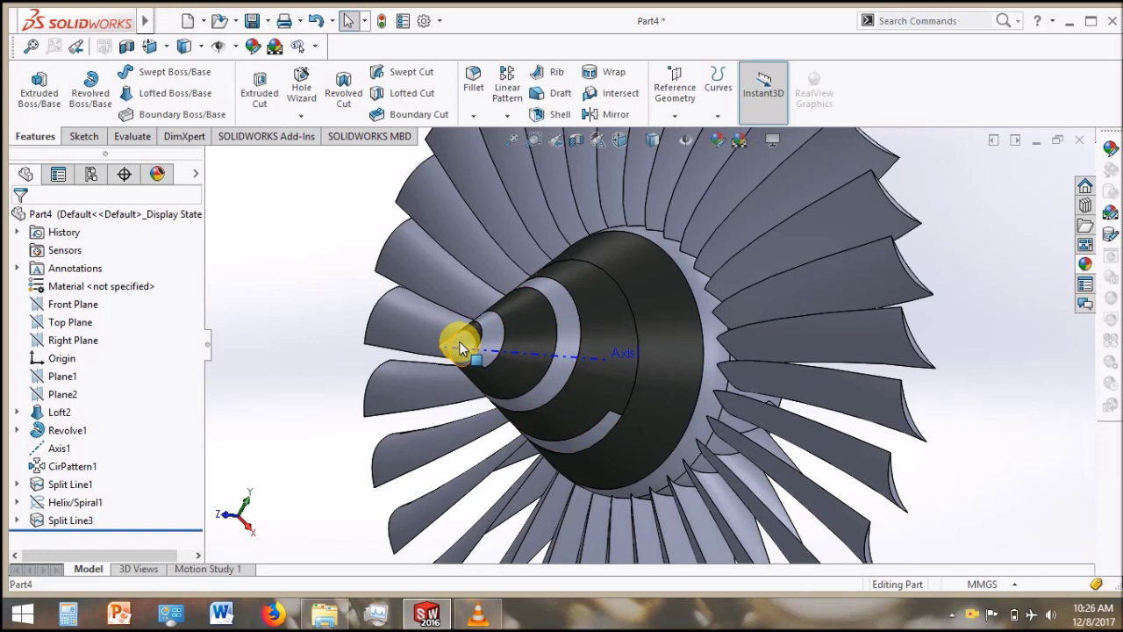
# Make the cone tip face dark grey, almost black
pyautogui.click(460, 349)
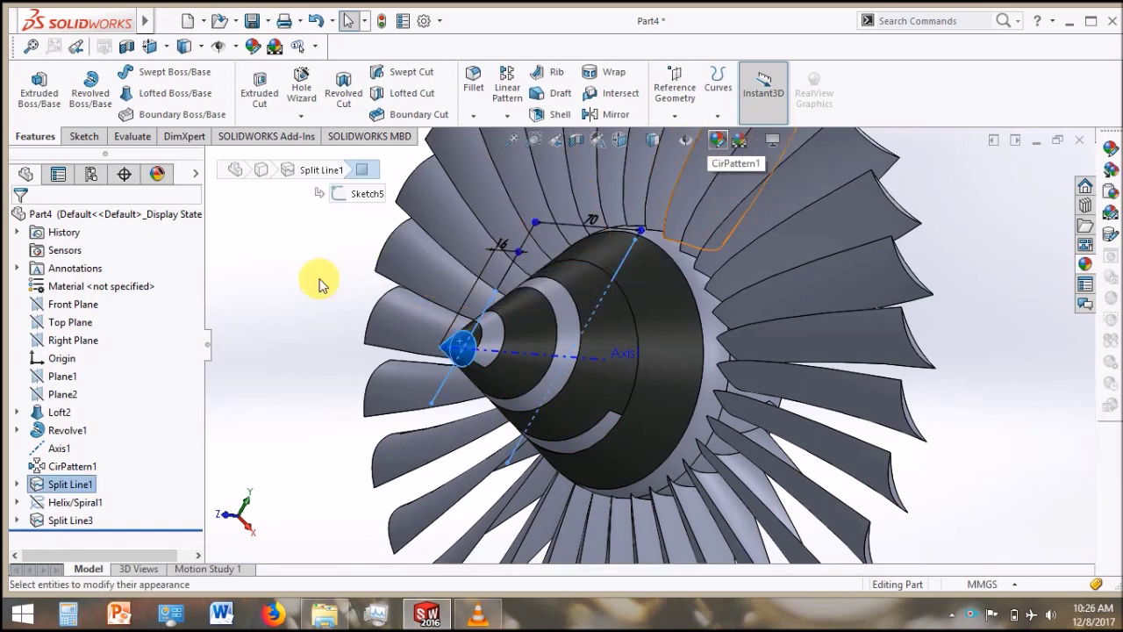
pyautogui.click(362, 169)
pyautogui.scroll(4, 184, 375)
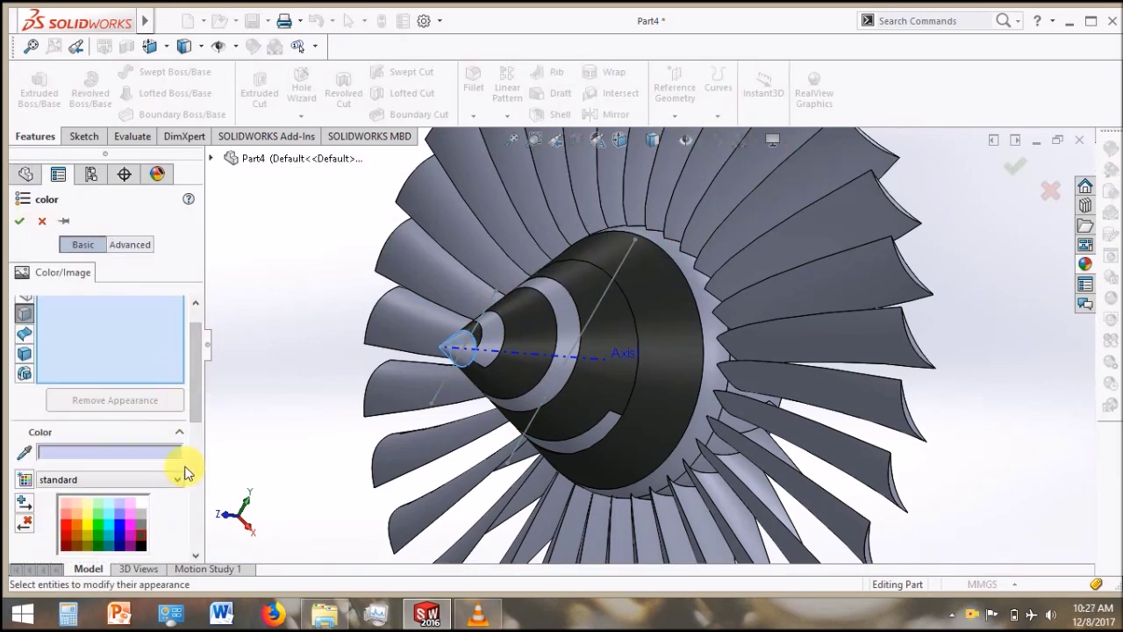
pyautogui.scroll(-1, 183, 468)
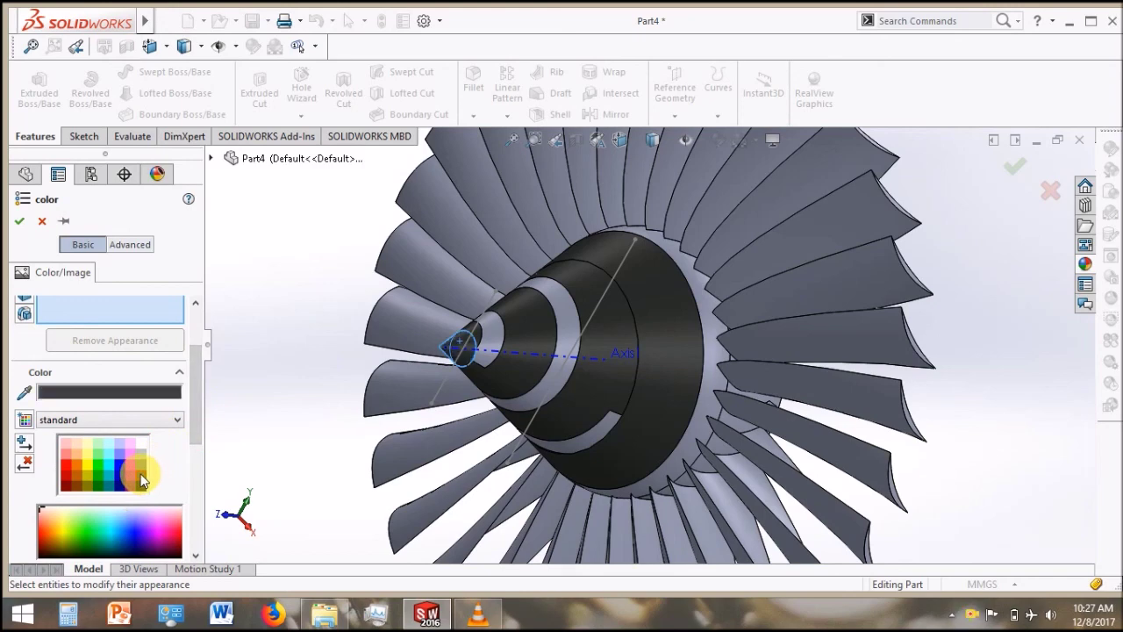
pyautogui.click(20, 222)
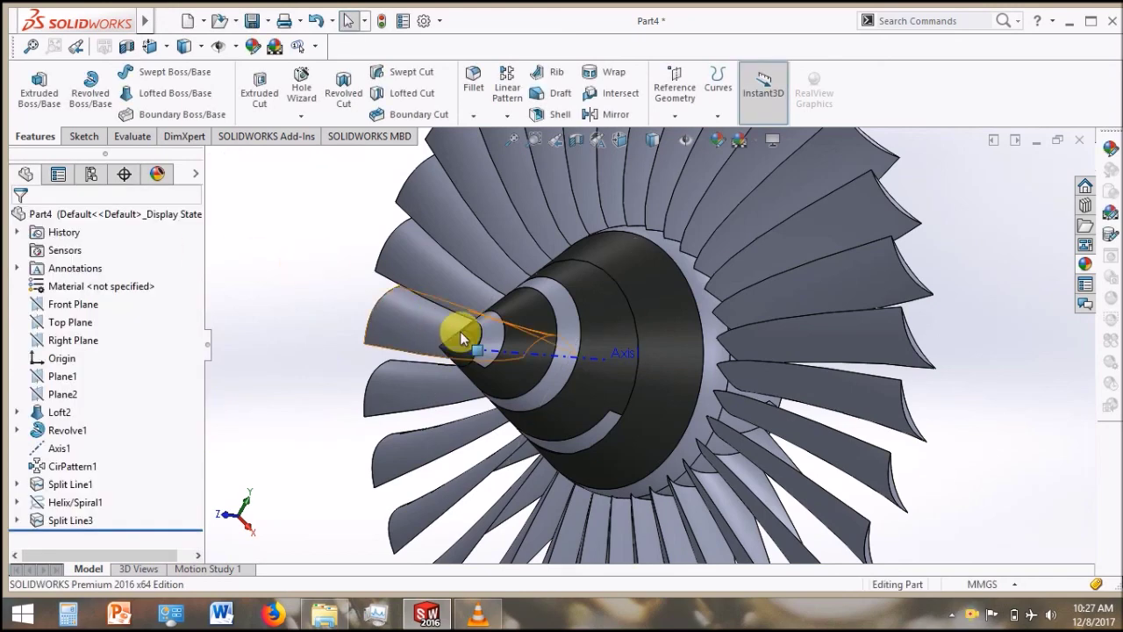
# Turn the spiral band faces on the hub yellow (255,255,0)
pyautogui.click(566, 330)
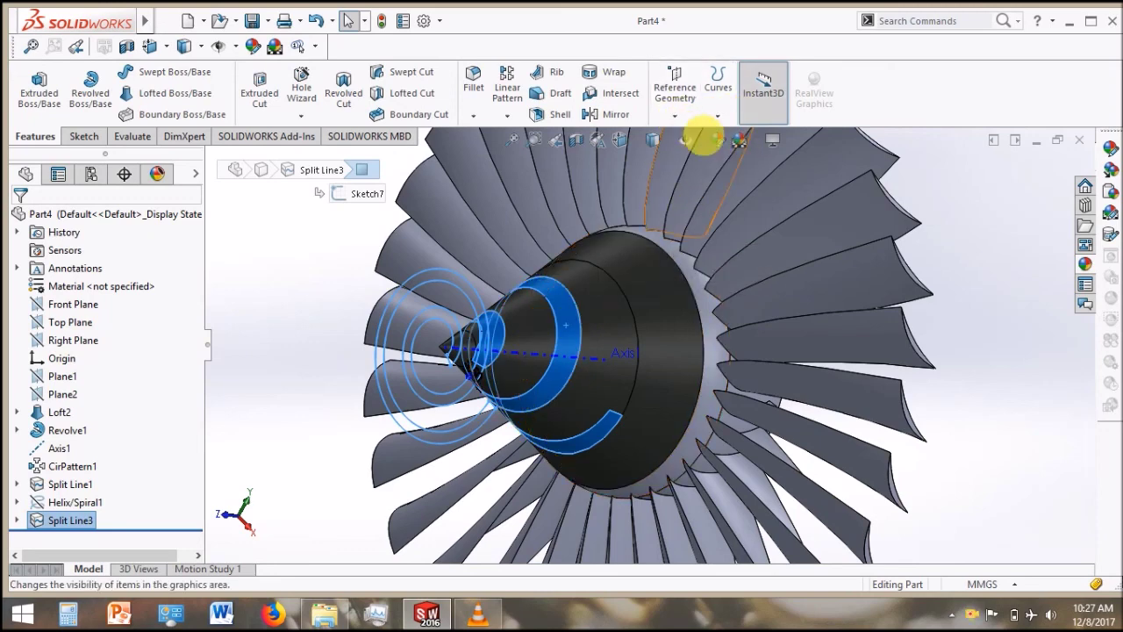
pyautogui.click(717, 143)
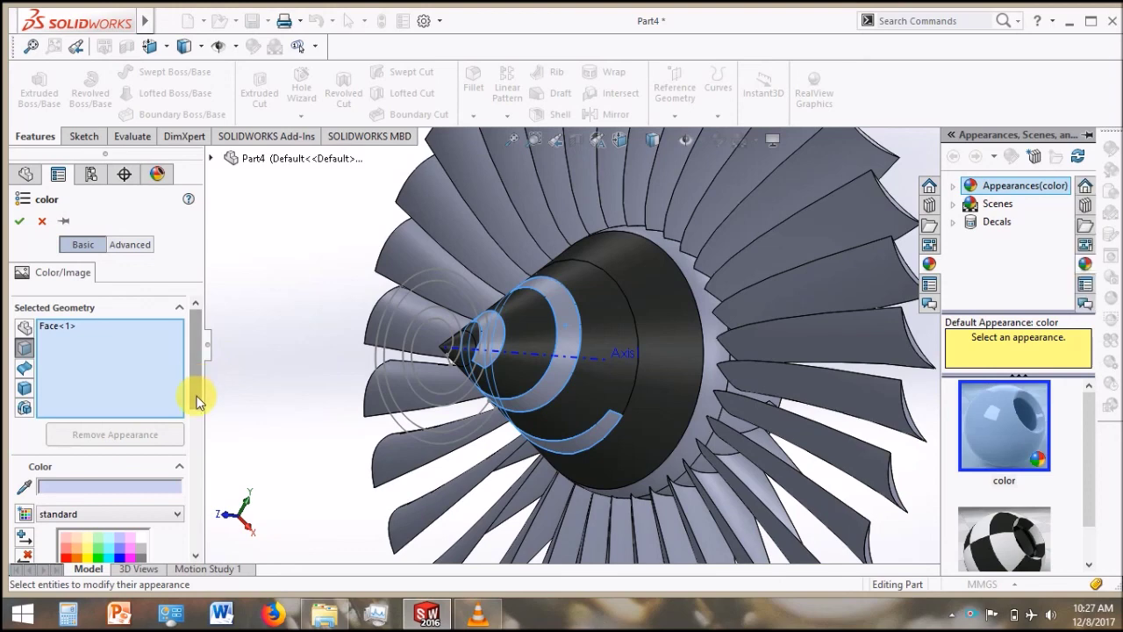
pyautogui.scroll(-3, 176, 412)
pyautogui.click(87, 402)
pyautogui.click(87, 400)
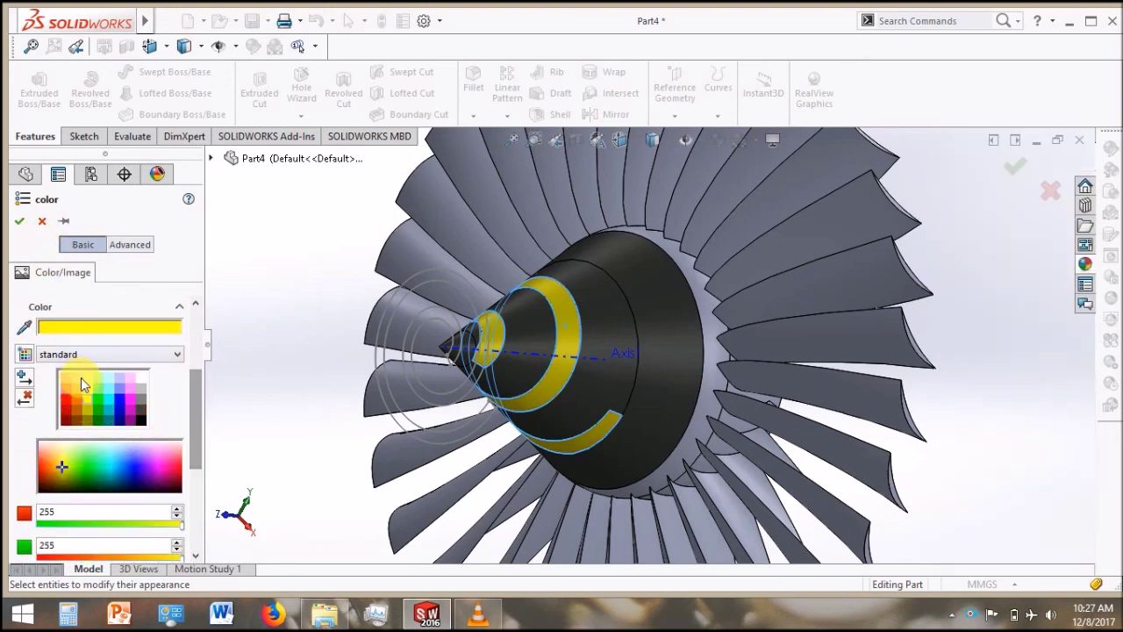
pyautogui.click(19, 220)
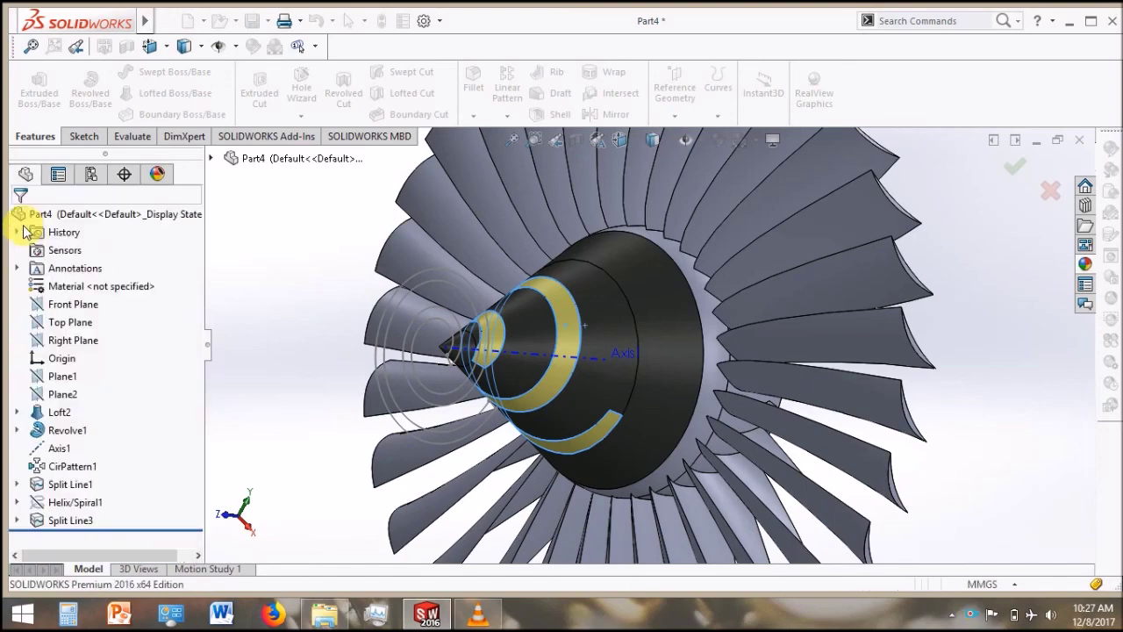
pyautogui.moveTo(351, 257)
pyautogui.mouseDown(button='middle')
pyautogui.moveTo(334, 325)
pyautogui.moveTo(341, 319)
pyautogui.moveTo(326, 293)
pyautogui.mouseUp(button='middle')
pyautogui.click(593, 369)
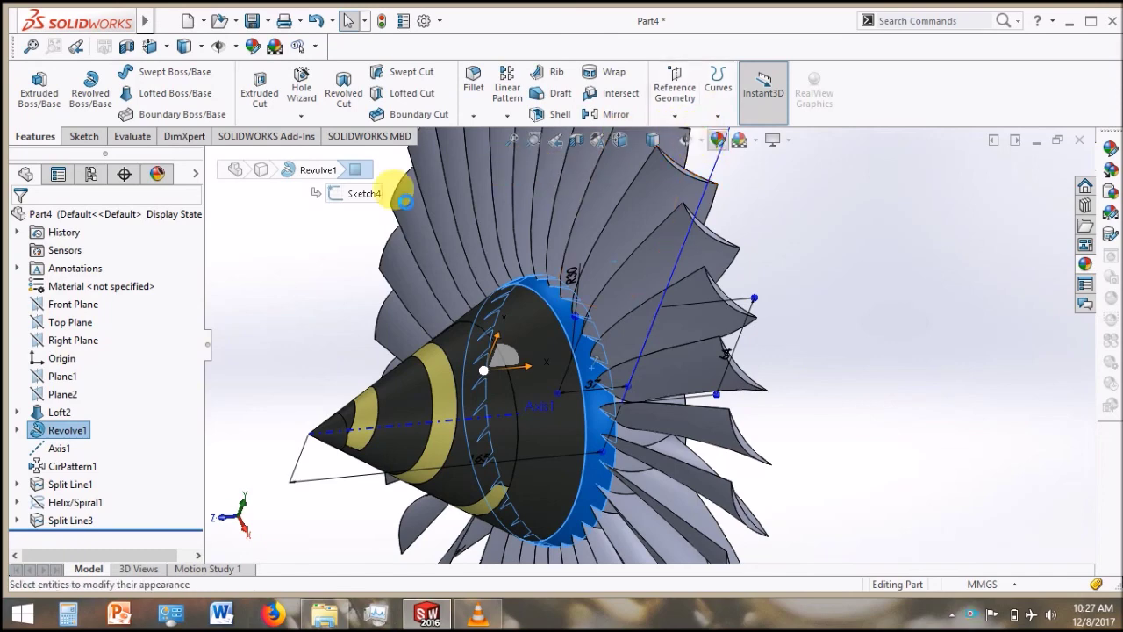
# Colour the Revolve1 ring face at the hub base light grey (192,192,192)
pyautogui.click(510, 174)
pyautogui.moveTo(198, 387); pyautogui.dragTo(196, 430)
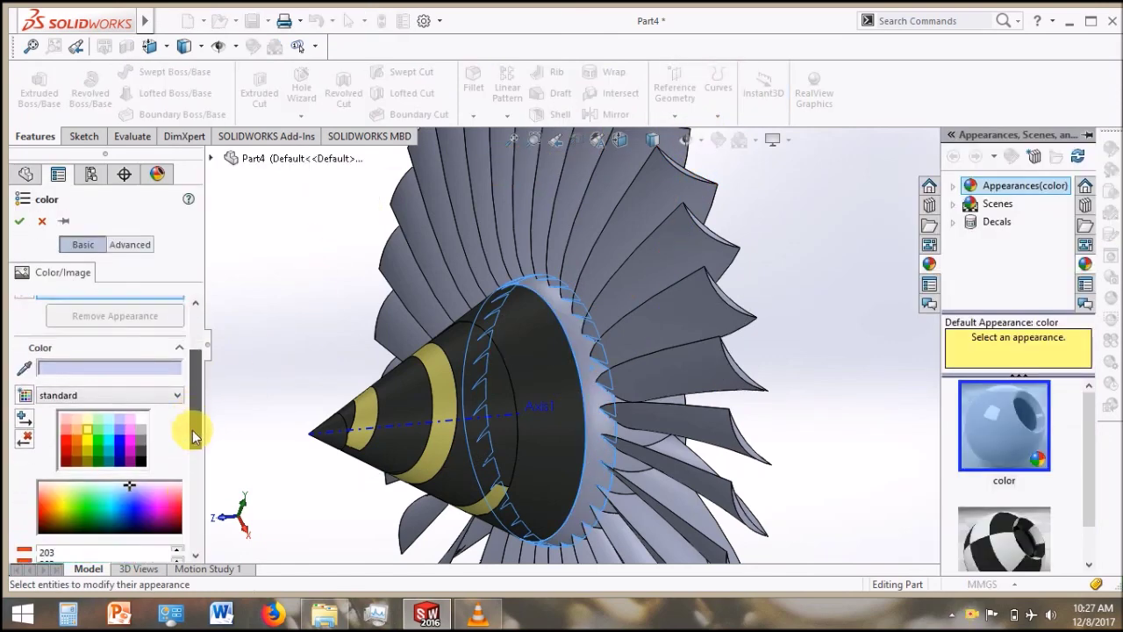
pyautogui.click(141, 386)
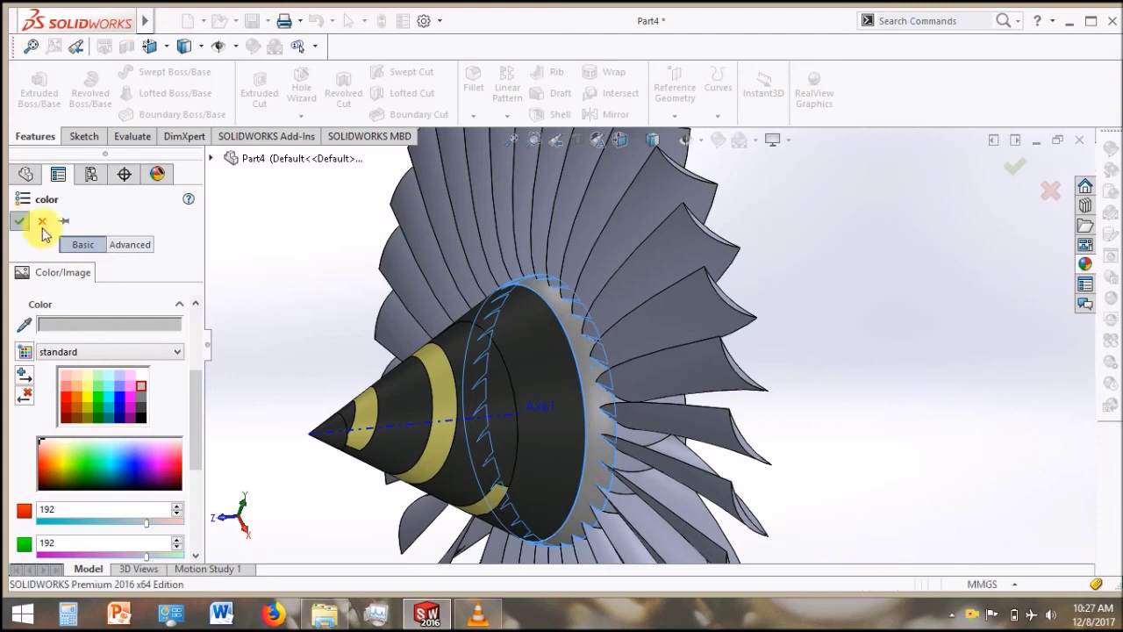
pyautogui.click(17, 223)
# Orbit the finished turbine rotor to an edge-on side view
pyautogui.moveTo(401, 275); pyautogui.dragTo(423, 330, button='middle')
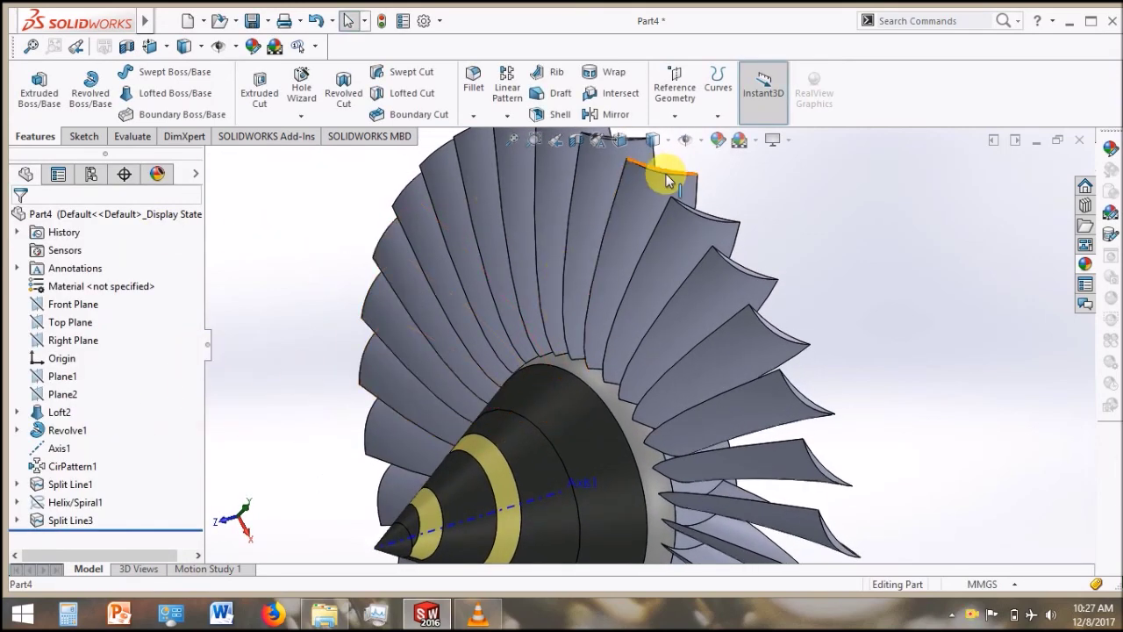
pyautogui.click(74, 470)
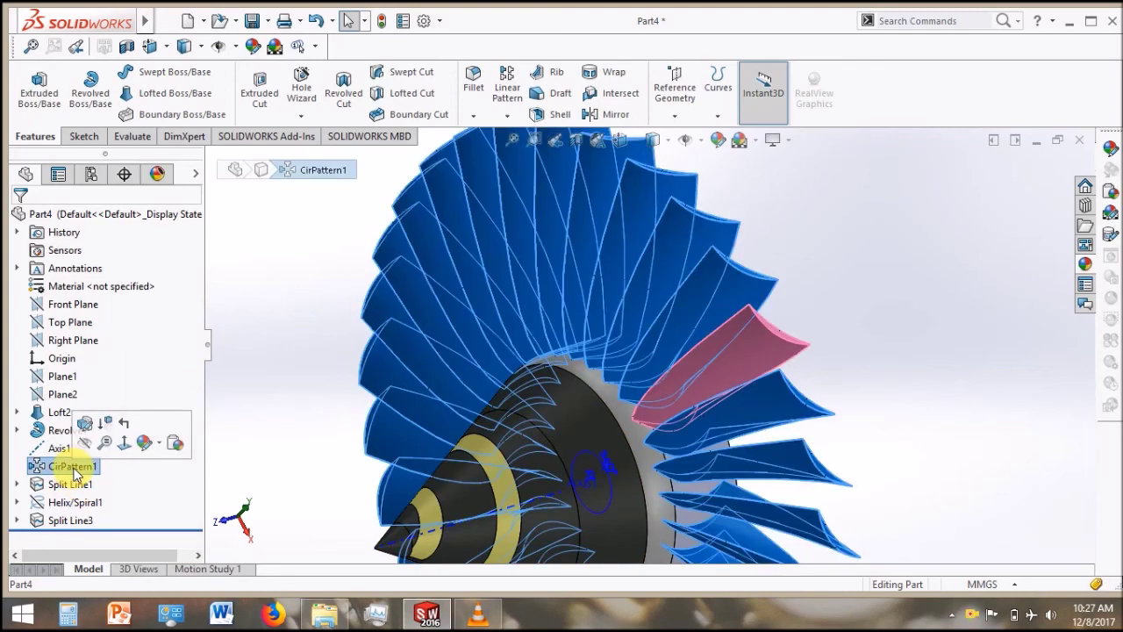
pyautogui.click(870, 519)
pyautogui.moveTo(764, 449)
pyautogui.mouseDown(button='middle')
pyautogui.moveTo(693, 410)
pyautogui.moveTo(732, 413)
pyautogui.moveTo(747, 381)
pyautogui.moveTo(760, 385)
pyautogui.mouseUp(button='middle')
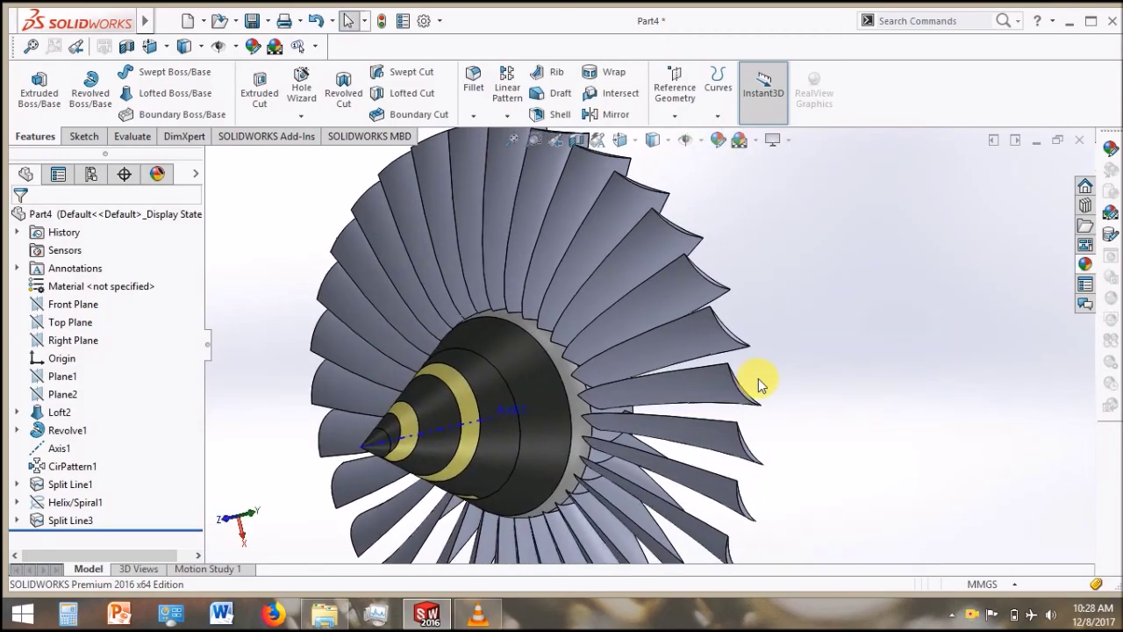